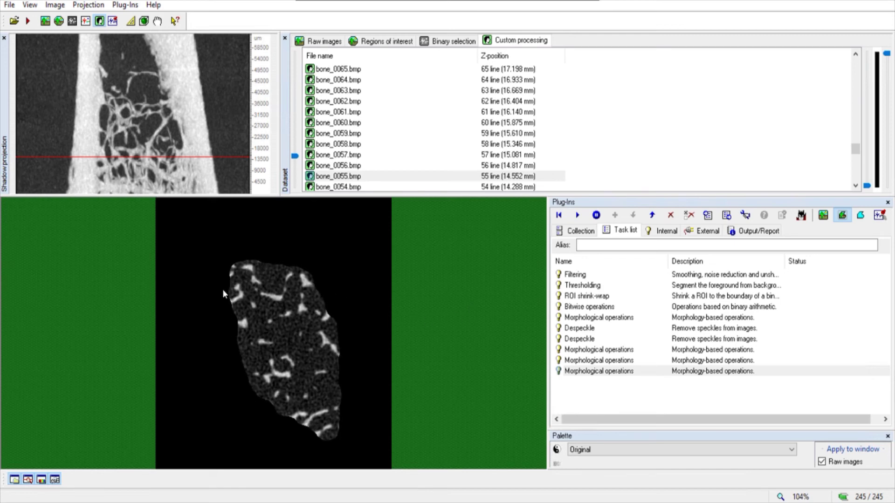
Step: Compare the raw slices, the region-of-interest mask and the masked trabecular image at several depths in the bone dataset
{"action": "left_click", "coordinate": [823, 215]}
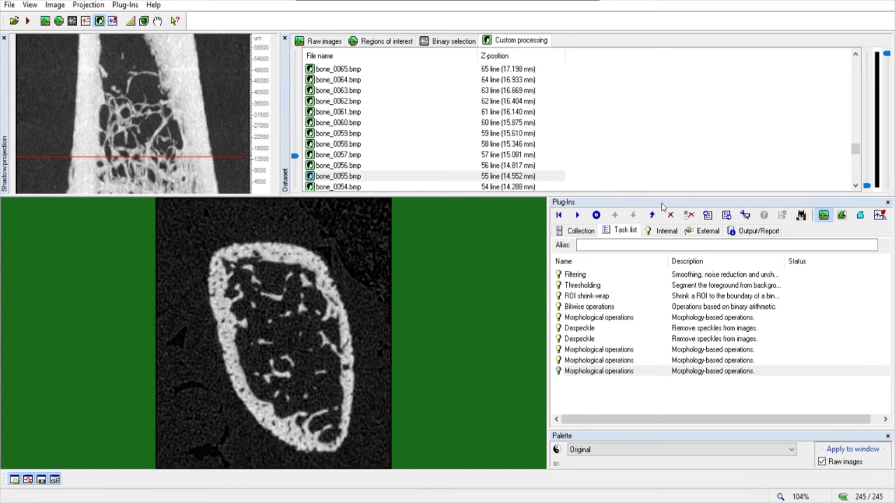
{"action": "mouse_move", "coordinate": [294, 158]}
{"action": "left_mouse_down"}
{"action": "mouse_move", "coordinate": [294, 62]}
{"action": "mouse_move", "coordinate": [294, 177]}
{"action": "mouse_move", "coordinate": [294, 162]}
{"action": "left_mouse_up"}
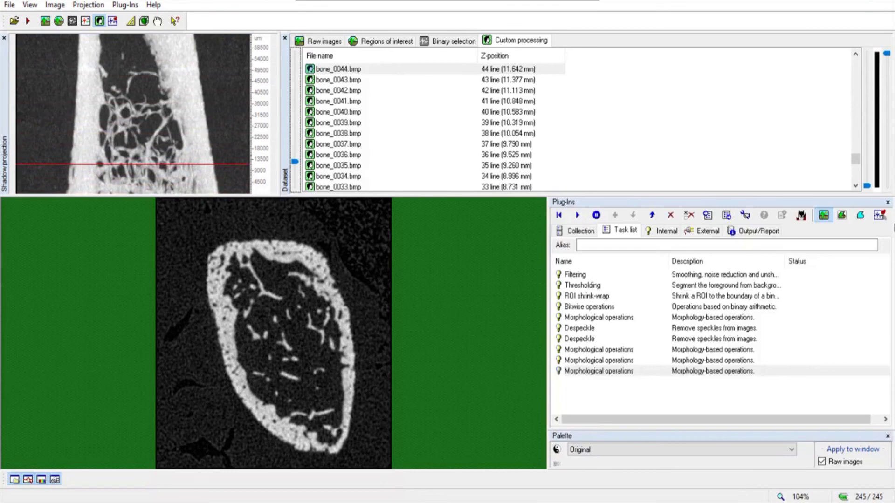
{"action": "left_click", "coordinate": [860, 215]}
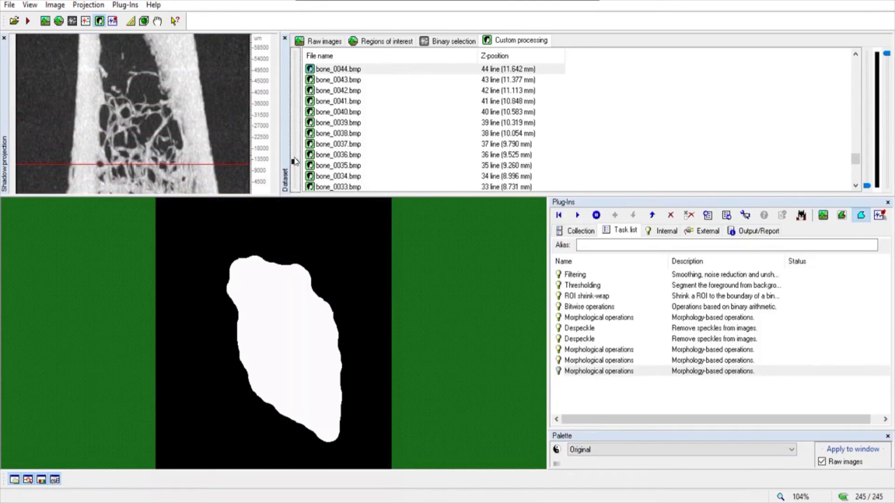
{"action": "mouse_move", "coordinate": [294, 162]}
{"action": "left_mouse_down"}
{"action": "mouse_move", "coordinate": [295, 72]}
{"action": "mouse_move", "coordinate": [299, 171]}
{"action": "left_mouse_up"}
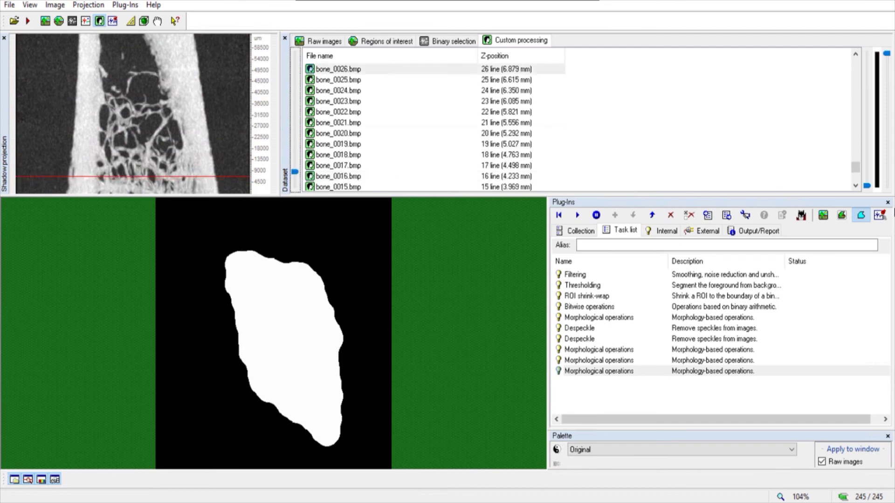
{"action": "left_click", "coordinate": [841, 216]}
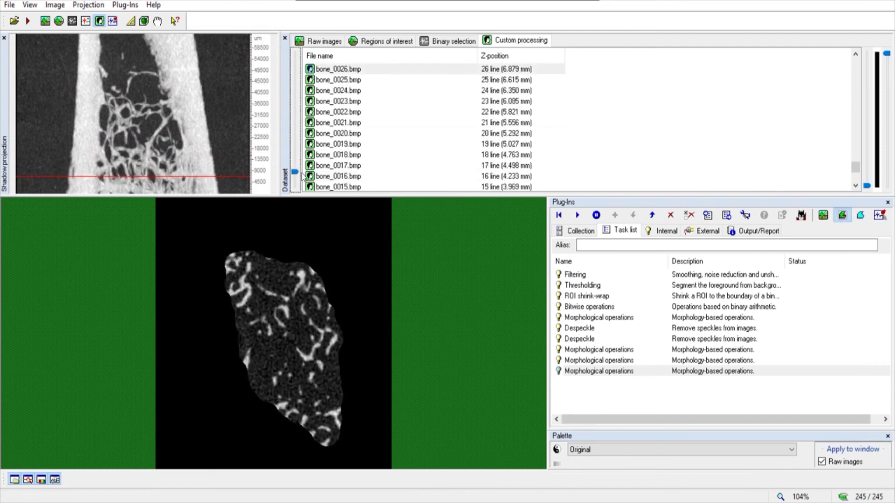
{"action": "left_click_drag", "start_coordinate": [297, 173], "coordinate": [309, 135]}
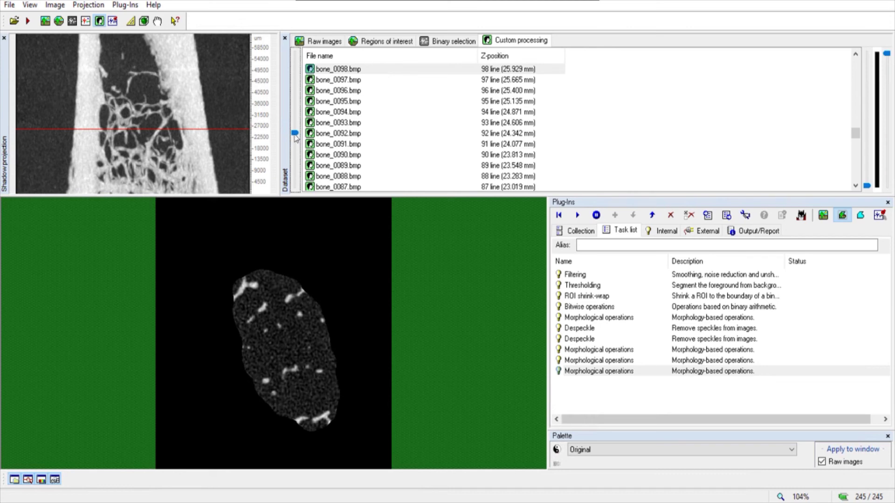
{"action": "left_click_drag", "start_coordinate": [295, 134], "coordinate": [295, 155]}
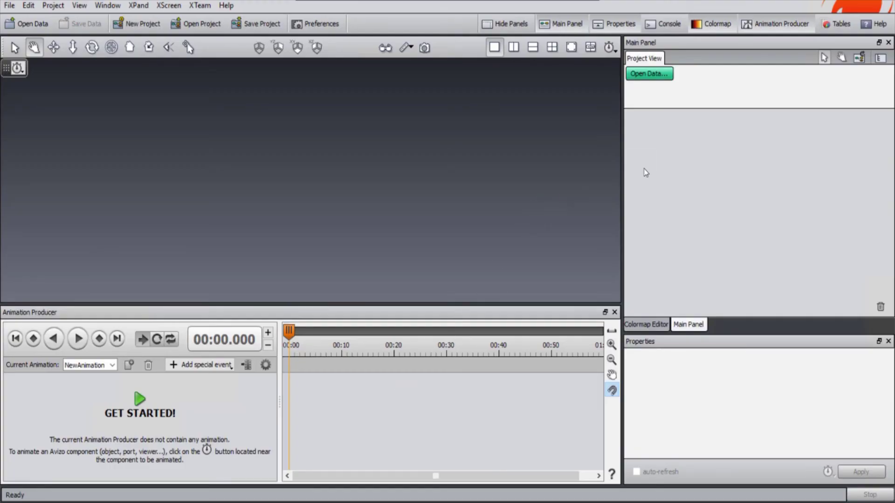
Step: Switch to File Explorer and copy the full path of the Cortical folder inside VOI_1
{"action": "left_click", "coordinate": [655, 76]}
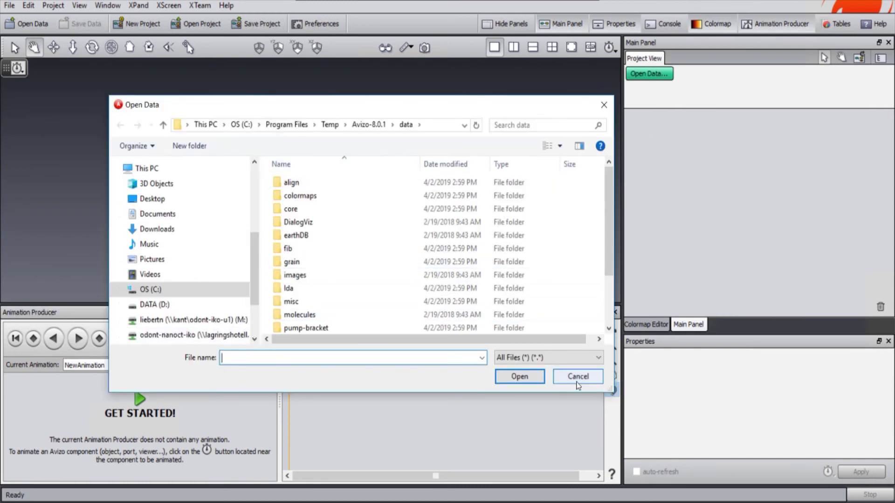
{"action": "left_click", "coordinate": [578, 377]}
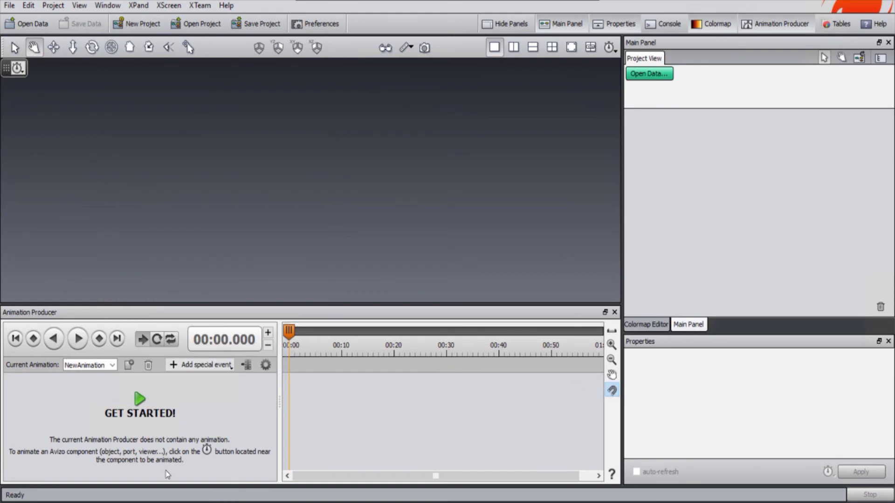
{"action": "mouse_move", "coordinate": [112, 502]}
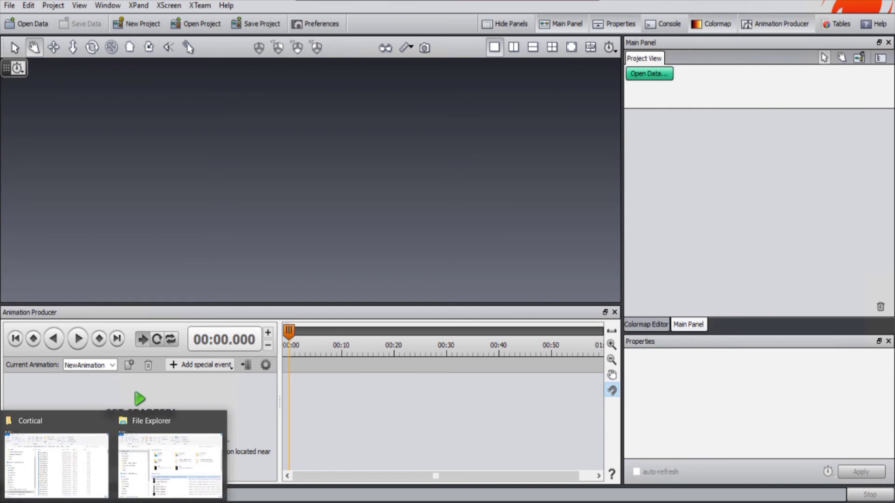
{"action": "left_click", "coordinate": [56, 464]}
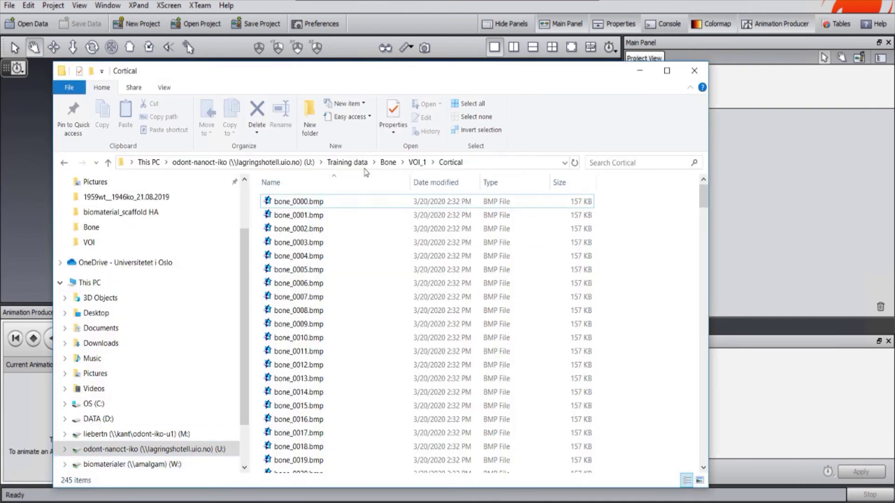
{"action": "left_click", "coordinate": [479, 163]}
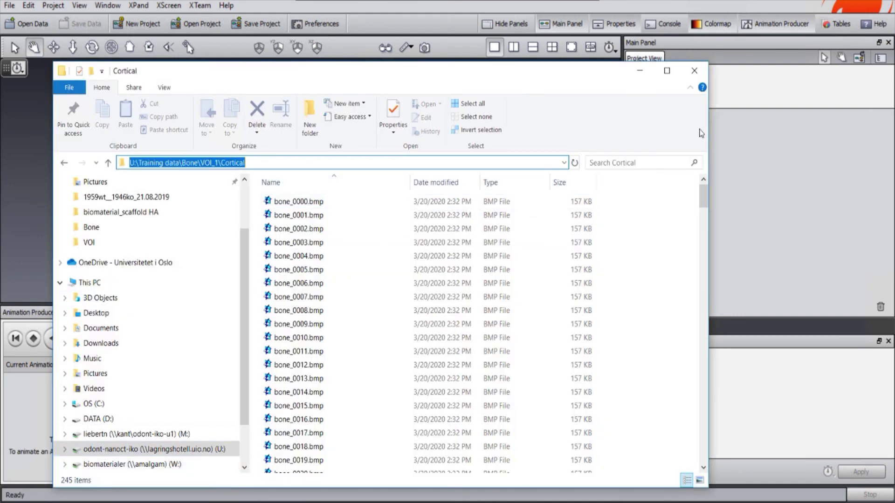
{"action": "left_click", "coordinate": [639, 75]}
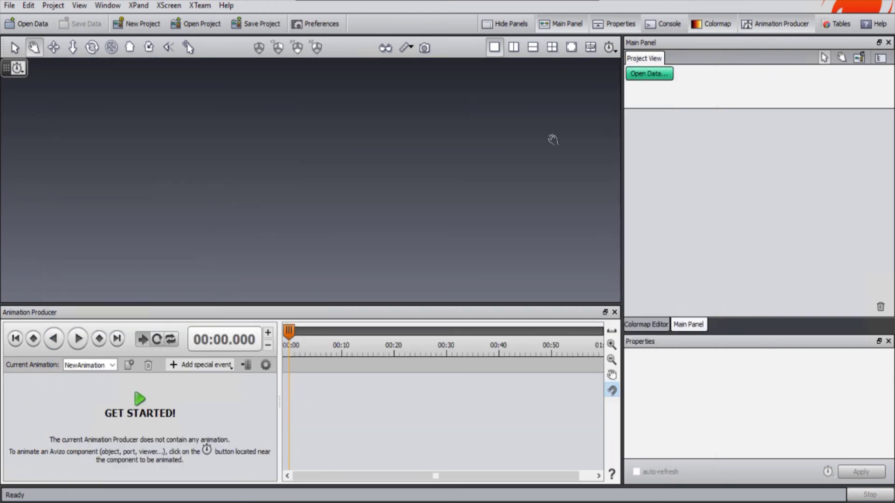
Step: Open all the BMP slices from U:\Training data\Bone\VOI_1\Cortical as one image stack
{"action": "left_click", "coordinate": [663, 74]}
{"action": "left_click", "coordinate": [459, 130]}
{"action": "type", "text": "D:\\Training data\\Bone\\VOI_1\\Cortical"}
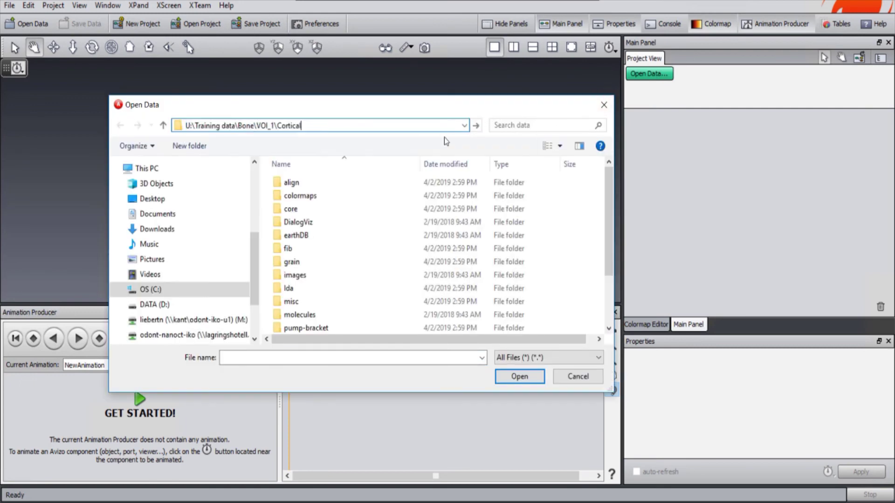
{"action": "key", "text": "Return"}
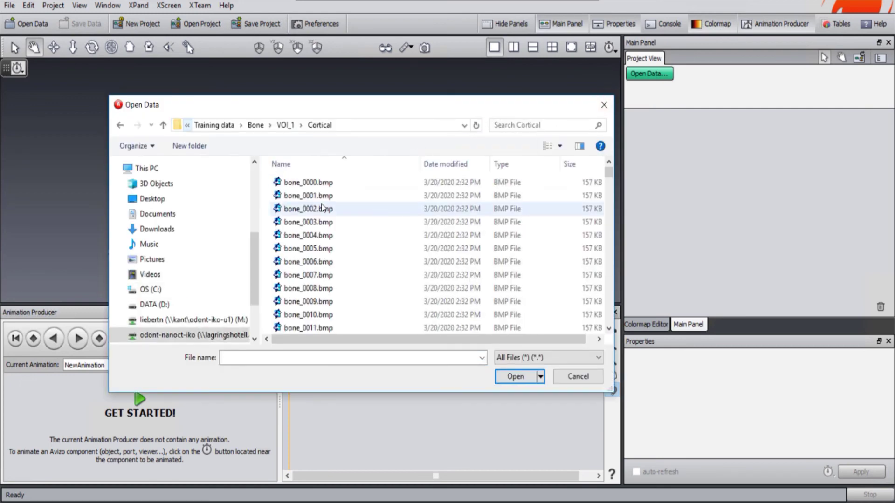
{"action": "left_click", "coordinate": [322, 187]}
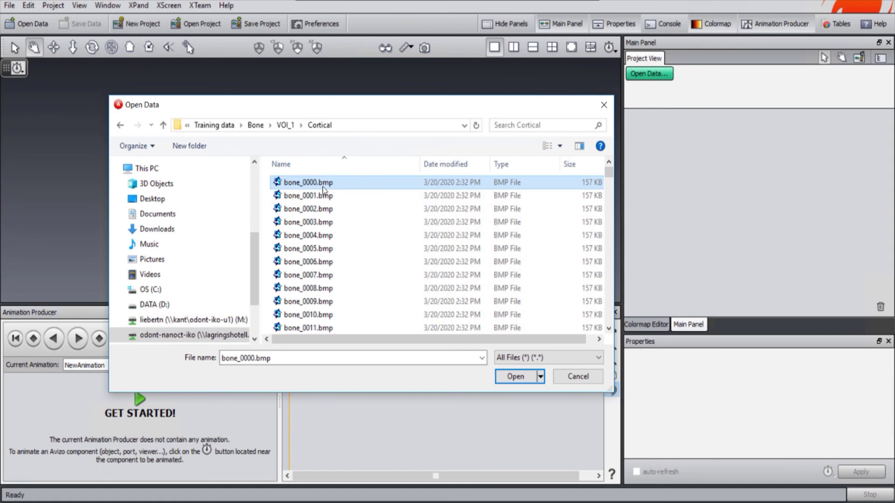
{"action": "key", "text": "ctrl+a"}
{"action": "left_click", "coordinate": [515, 376]}
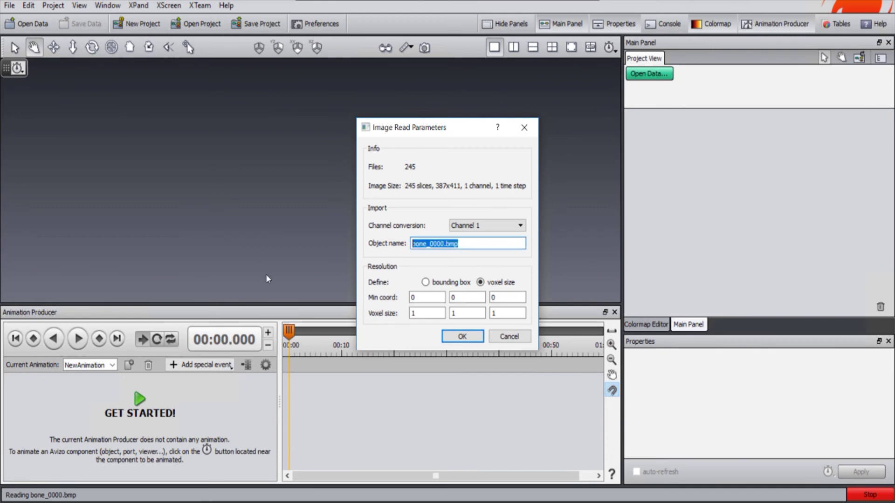
Step: Name the imported object cortical, set its voxel size to 7 x 7 x 7 µm, and load the stack
{"action": "type", "text": "cortical"}
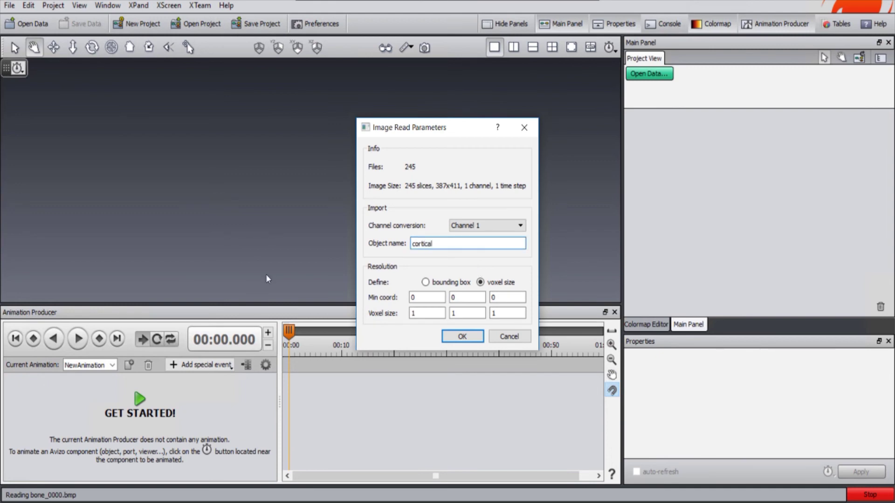
{"action": "key", "text": "Tab"}
{"action": "key", "text": "Tab"}
{"action": "key", "text": "Tab"}
{"action": "key", "text": "Tab"}
{"action": "key", "text": "Tab"}
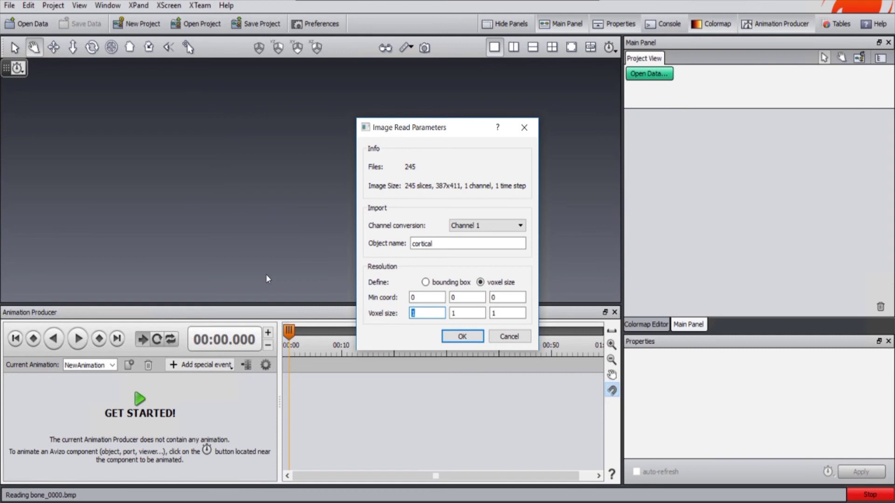
{"action": "key", "text": "Tab"}
{"action": "key", "text": "Tab"}
{"action": "key", "text": "Tab"}
{"action": "key", "text": "Return"}
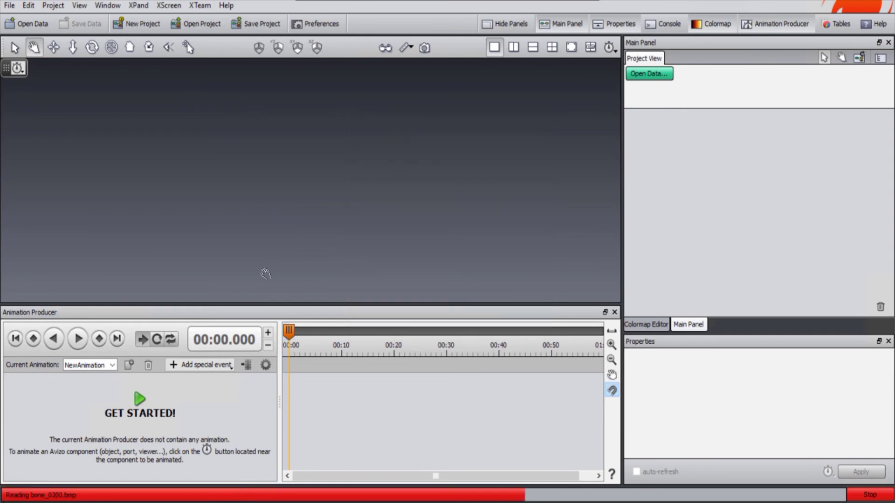
{"action": "left_click", "coordinate": [509, 264]}
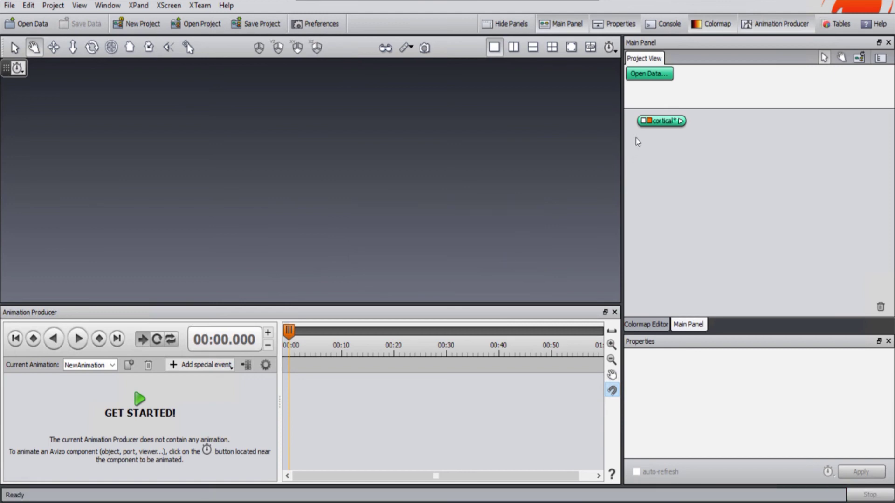
Step: Attach a Volume Rendering to the cortical data and close the Animation Producer to enlarge the 3D view
{"action": "left_click", "coordinate": [660, 121]}
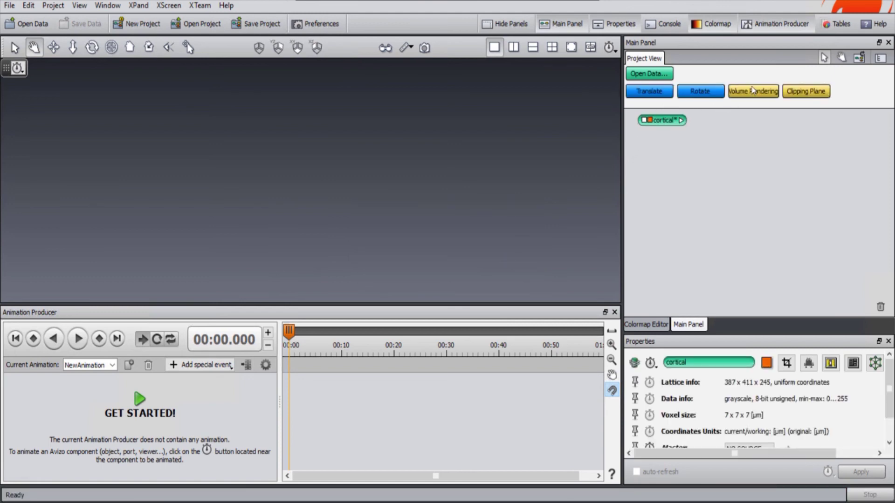
{"action": "left_click", "coordinate": [754, 89]}
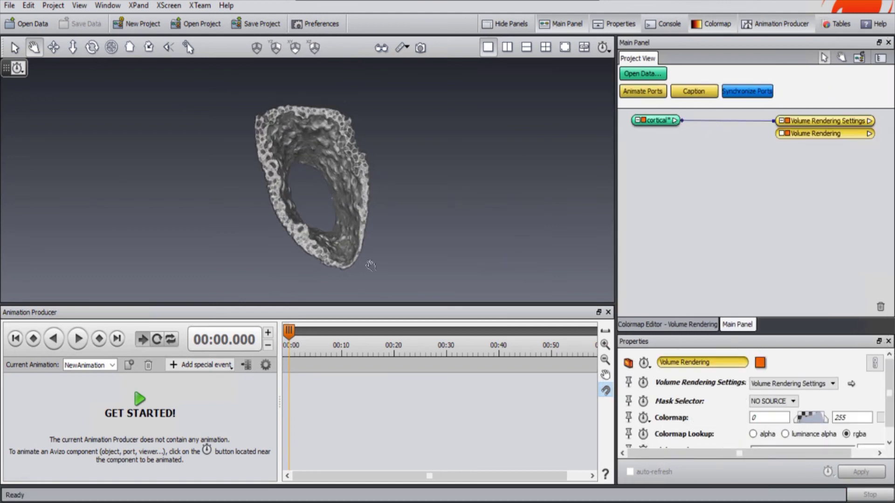
{"action": "left_click", "coordinate": [607, 312]}
{"action": "left_click_drag", "start_coordinate": [326, 212], "coordinate": [434, 224]}
Step: Attach a Clipping Plane to the cortical data and turn on clipping of the rendered bone
{"action": "left_click", "coordinate": [661, 121]}
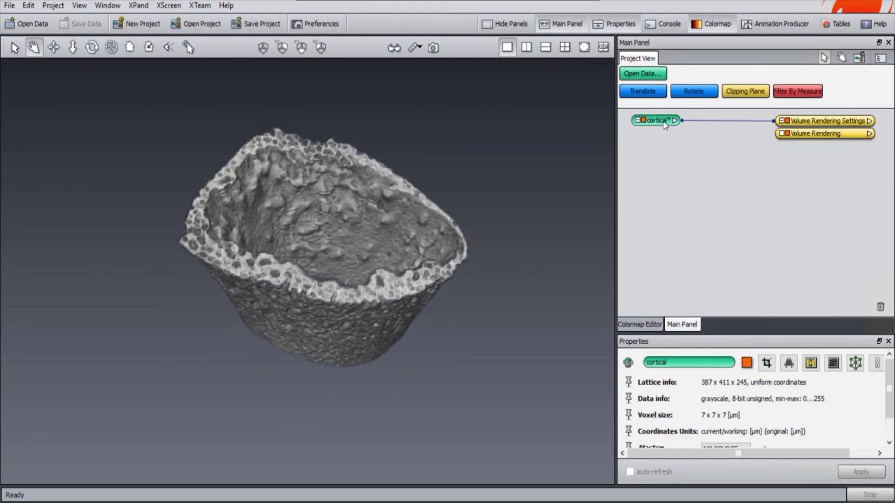
{"action": "left_click", "coordinate": [743, 91]}
{"action": "left_click_drag", "start_coordinate": [226, 299], "coordinate": [224, 227]}
{"action": "left_click_drag", "start_coordinate": [338, 214], "coordinate": [308, 405]}
{"action": "left_click_drag", "start_coordinate": [238, 307], "coordinate": [180, 303]}
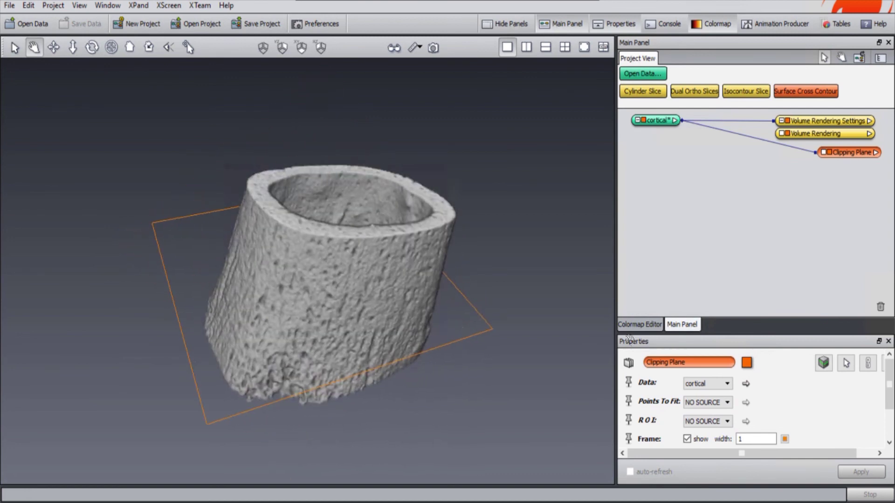
{"action": "left_click", "coordinate": [825, 364]}
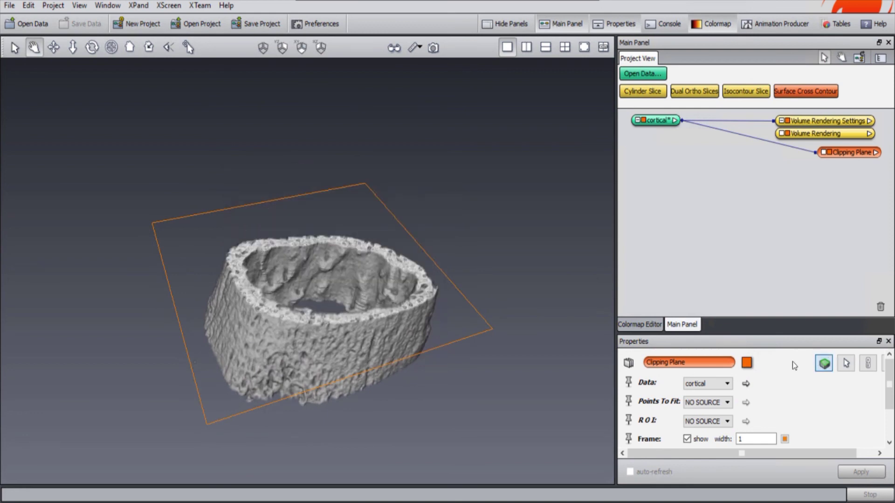
Step: Set the clipping plane's Translate value to 100 and hide the plane's frame in the 3D view
{"action": "scroll", "coordinate": [839, 412], "scroll_direction": "down", "scroll_amount": 2}
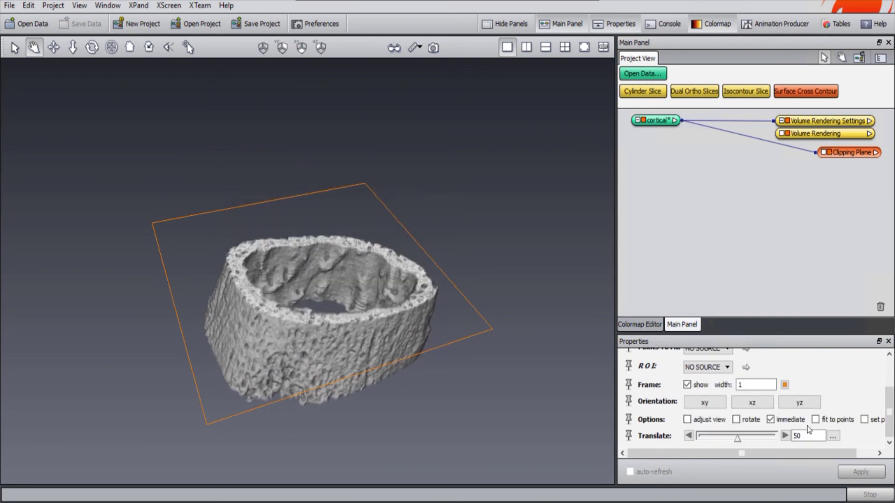
{"action": "left_click_drag", "start_coordinate": [738, 441], "coordinate": [788, 438]}
{"action": "left_click", "coordinate": [829, 152]}
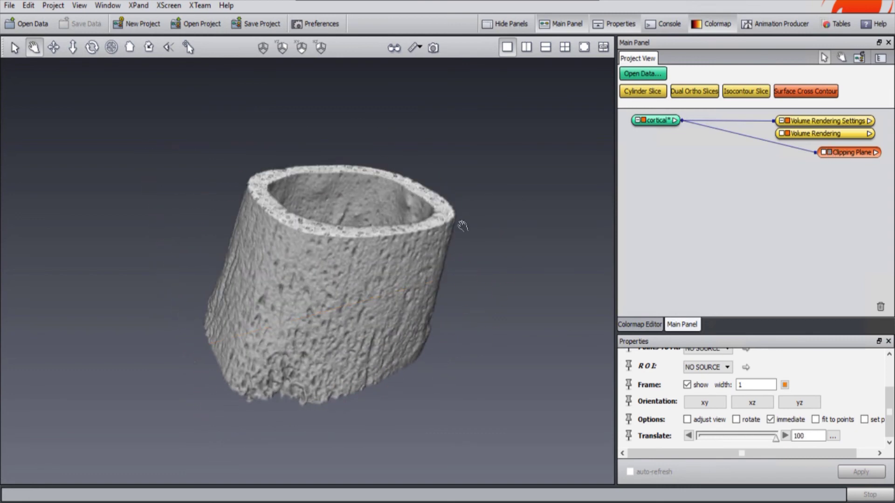
{"action": "left_click_drag", "start_coordinate": [411, 302], "coordinate": [370, 310]}
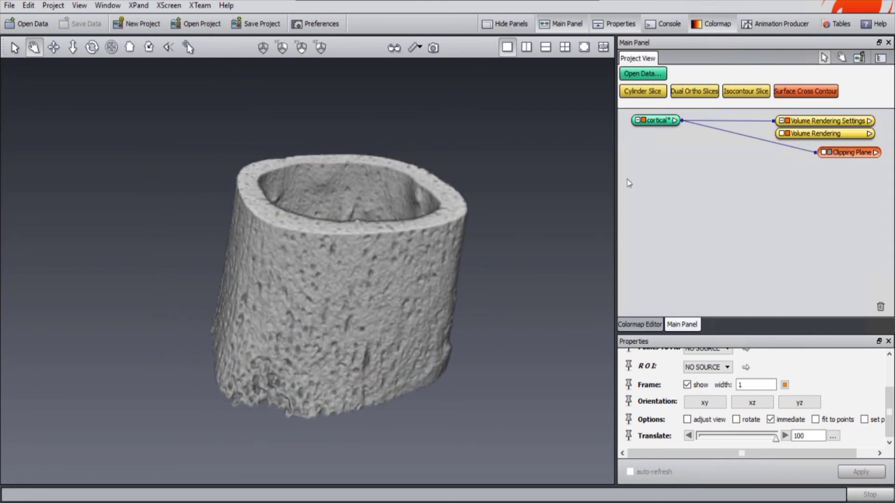
Step: Open all the BMP slices from the Trabecular folder inside VOI_1 as one image stack
{"action": "left_click", "coordinate": [649, 75]}
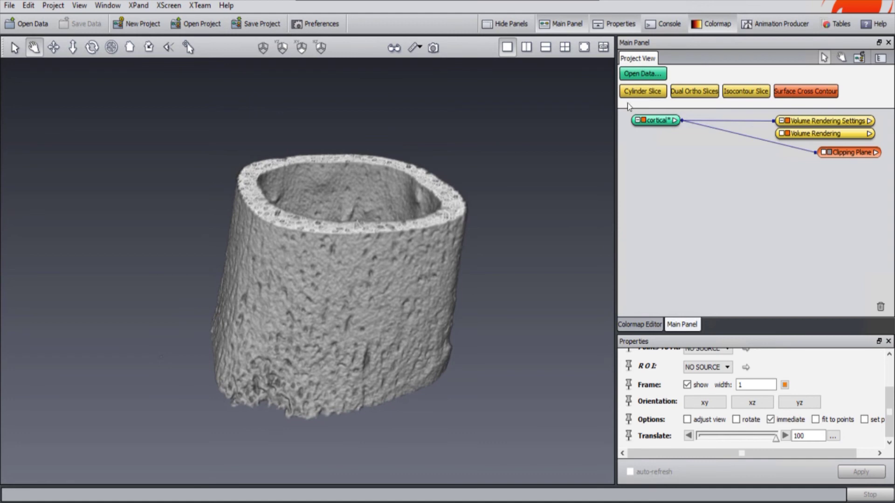
{"action": "left_click", "coordinate": [285, 125]}
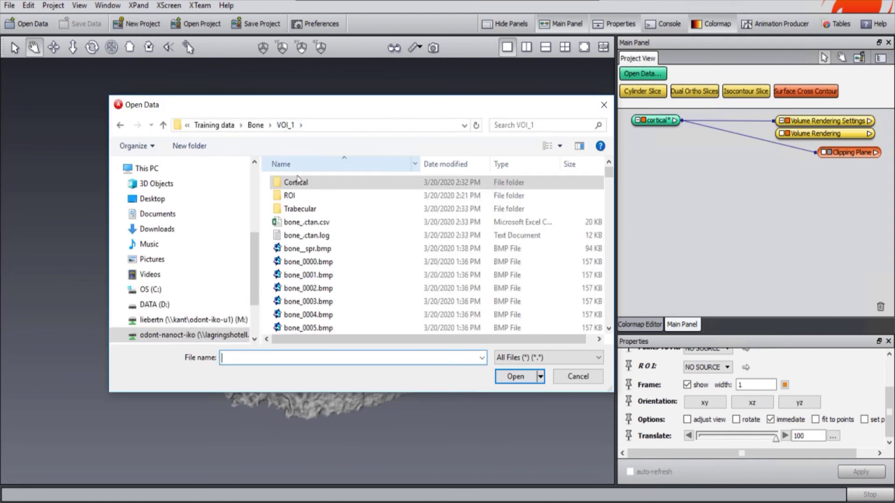
{"action": "double_click", "coordinate": [306, 209]}
{"action": "key", "text": "ctrl+a"}
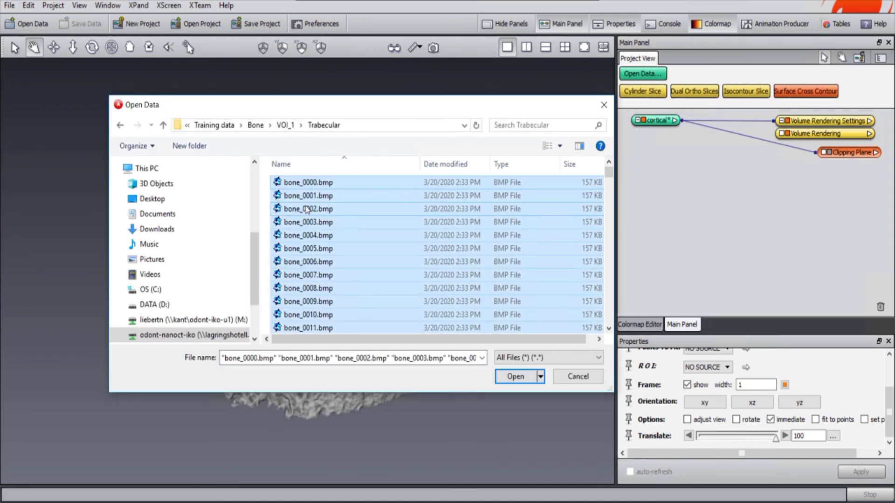
{"action": "key", "text": "Return"}
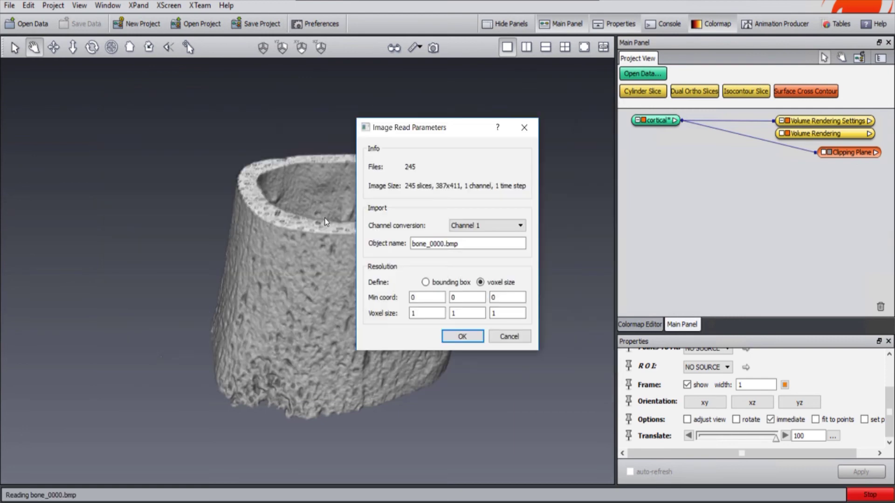
Step: Import the image stack under the object name trabecular with a voxel size of 7 × 7 × 7 micrometers
{"action": "triple_click", "coordinate": [450, 246]}
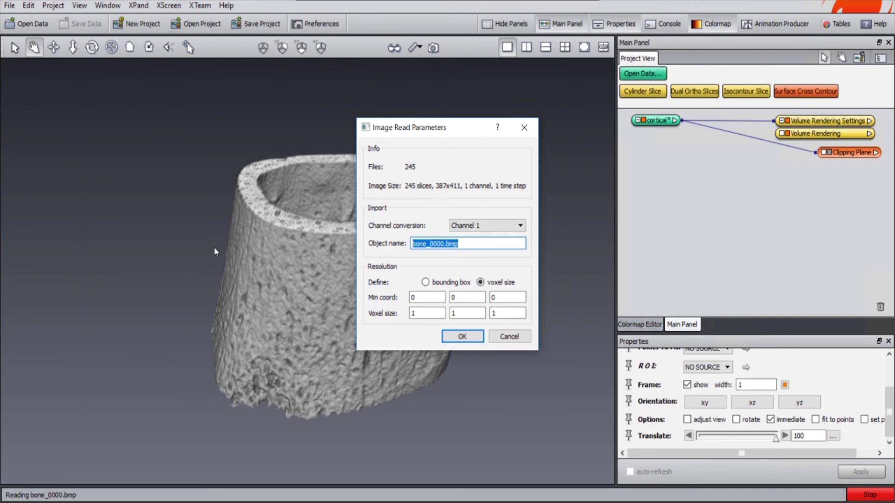
{"action": "type", "text": "trabecular"}
{"action": "key", "text": "Tab"}
{"action": "key", "text": "Tab"}
{"action": "key", "text": "Tab"}
{"action": "key", "text": "Tab"}
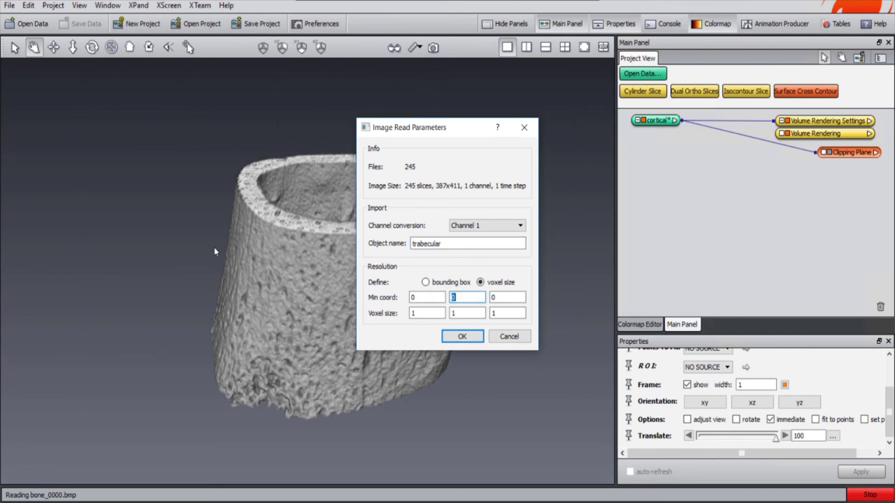
{"action": "type", "text": "7"}
{"action": "key", "text": "Tab"}
{"action": "type", "text": "7"}
{"action": "key", "text": "Tab"}
{"action": "type", "text": "7"}
{"action": "key", "text": "Return"}
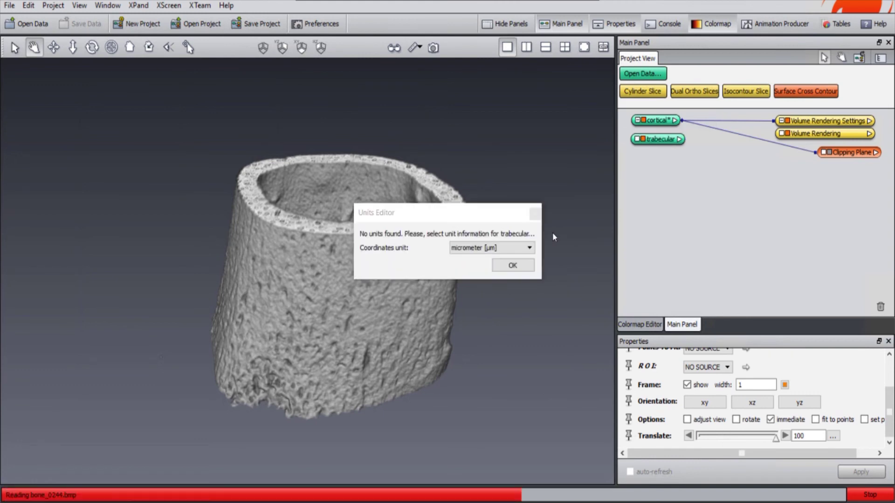
{"action": "left_click", "coordinate": [521, 266]}
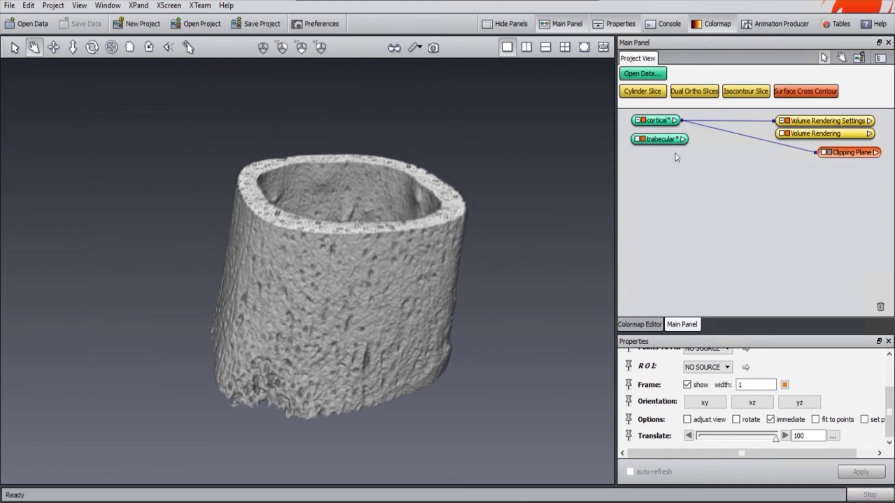
Step: Attach a Volume Rendering to the trabecular data and raise its colormap minimum to 45
{"action": "left_click", "coordinate": [672, 140]}
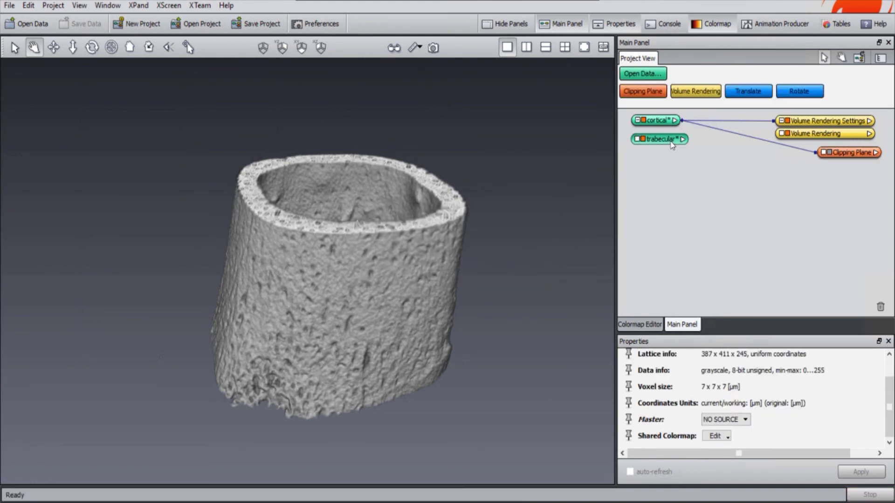
{"action": "left_click", "coordinate": [697, 92]}
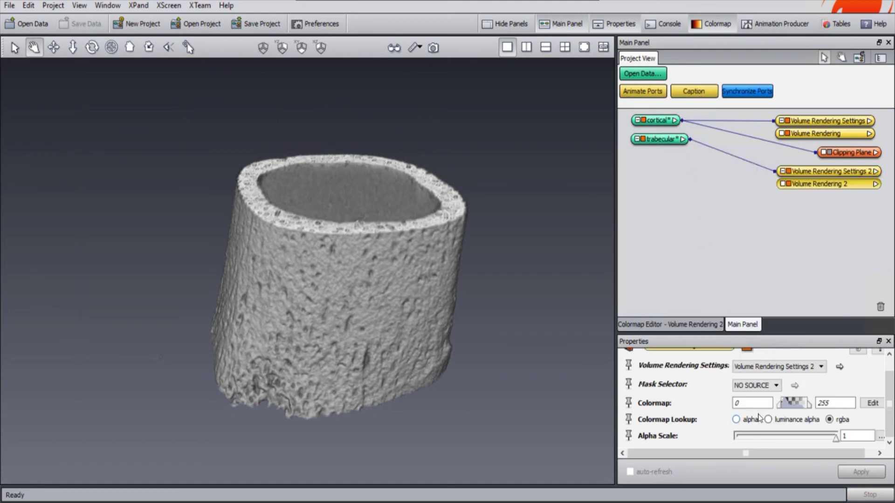
{"action": "double_click", "coordinate": [754, 407]}
{"action": "scroll", "coordinate": [755, 408], "scroll_direction": "up", "scroll_amount": 14}
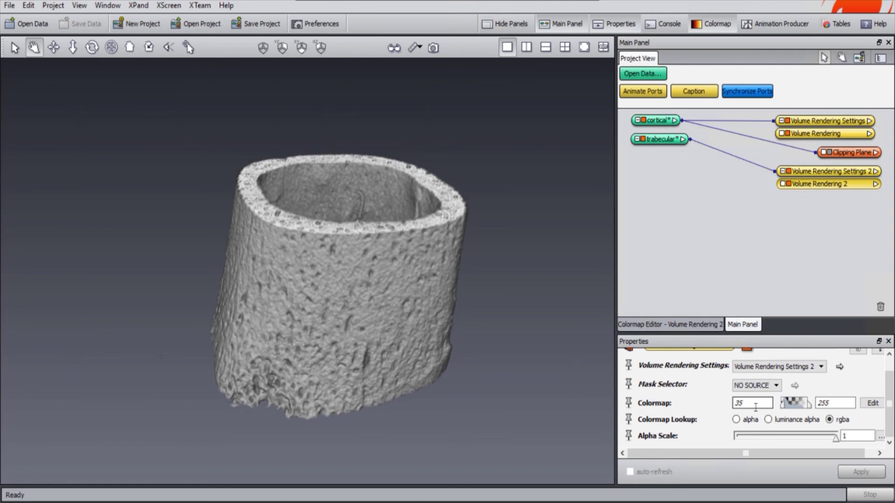
{"action": "scroll", "coordinate": [756, 408], "scroll_direction": "up", "scroll_amount": 2}
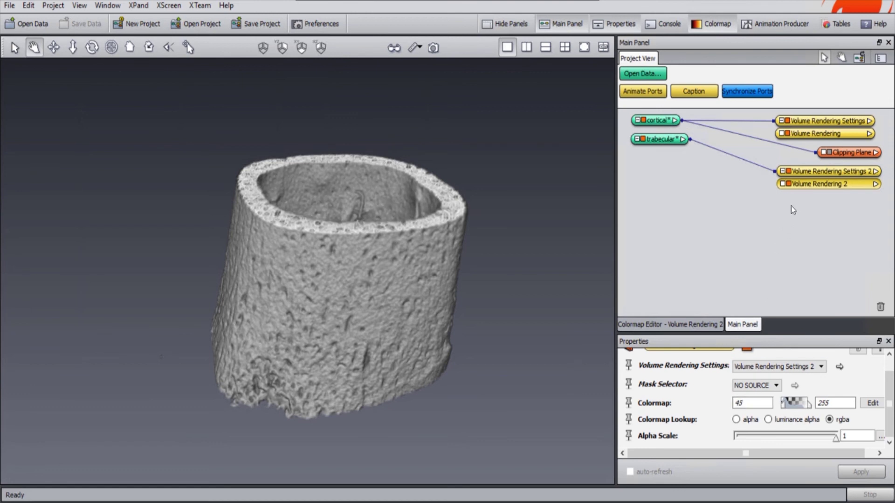
Step: Apply the volrenRed.col colormap to the cortical bone's volume rendering
{"action": "left_click", "coordinate": [821, 135]}
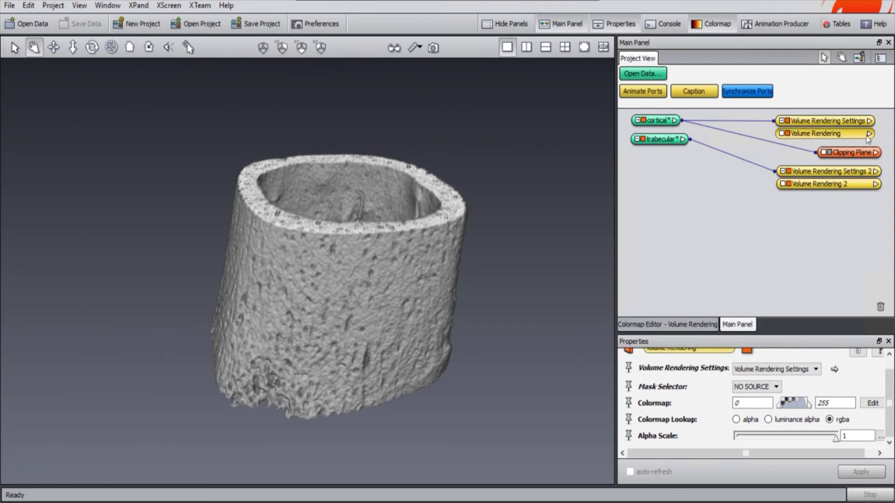
{"action": "left_click", "coordinate": [869, 135]}
{"action": "left_click", "coordinate": [845, 123]}
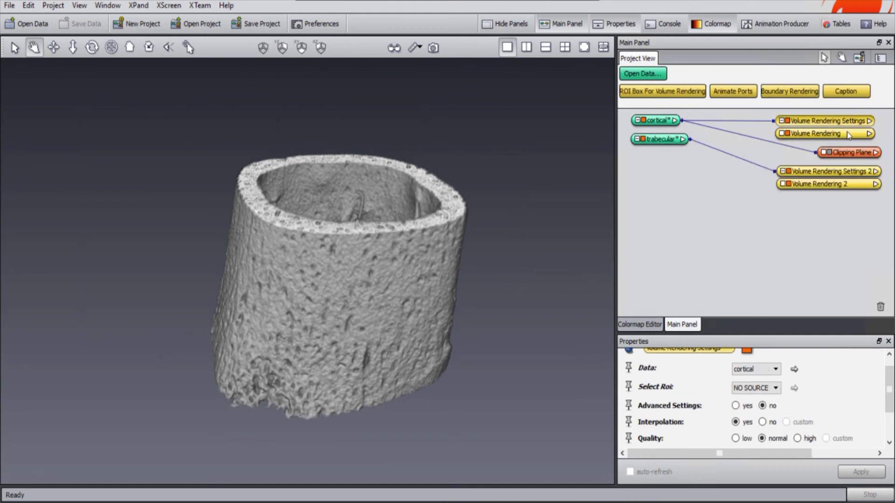
{"action": "left_click", "coordinate": [849, 134]}
{"action": "left_click", "coordinate": [874, 403]}
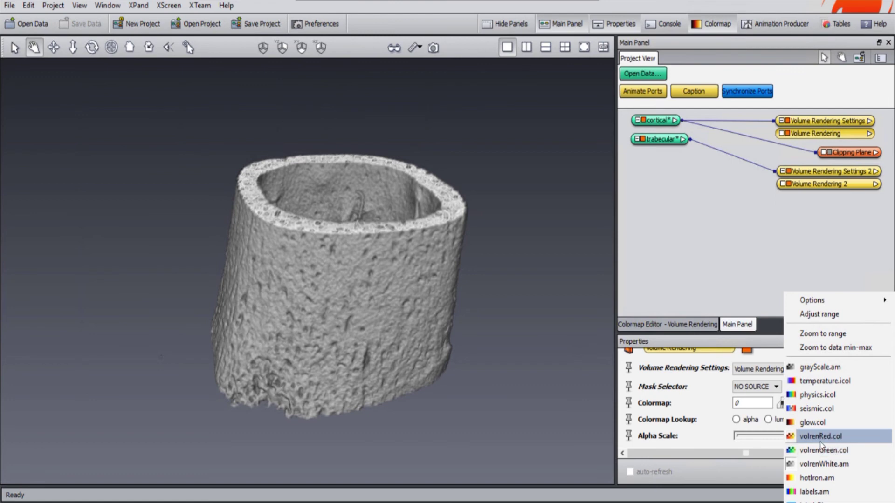
{"action": "left_click", "coordinate": [823, 437]}
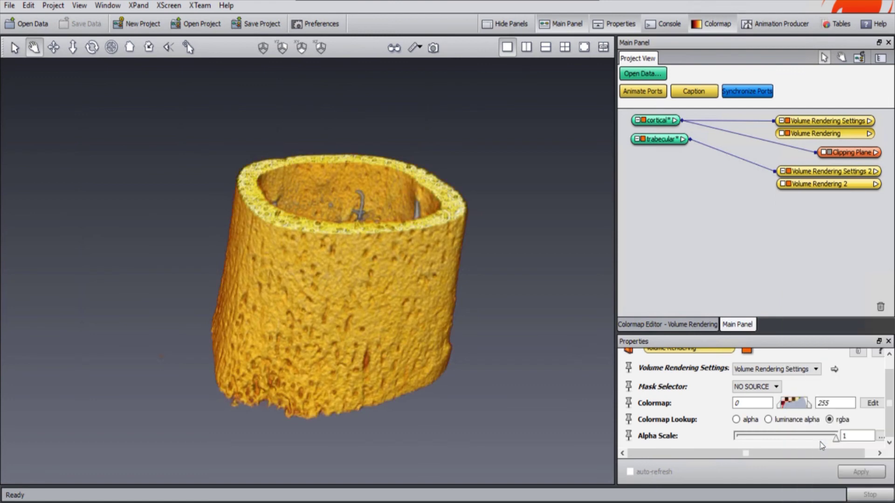
Step: Reshape the cortical colormap's opacity curve with control points at about value 59, 27% opacity and value 142, 31% opacity
{"action": "left_click", "coordinate": [687, 326]}
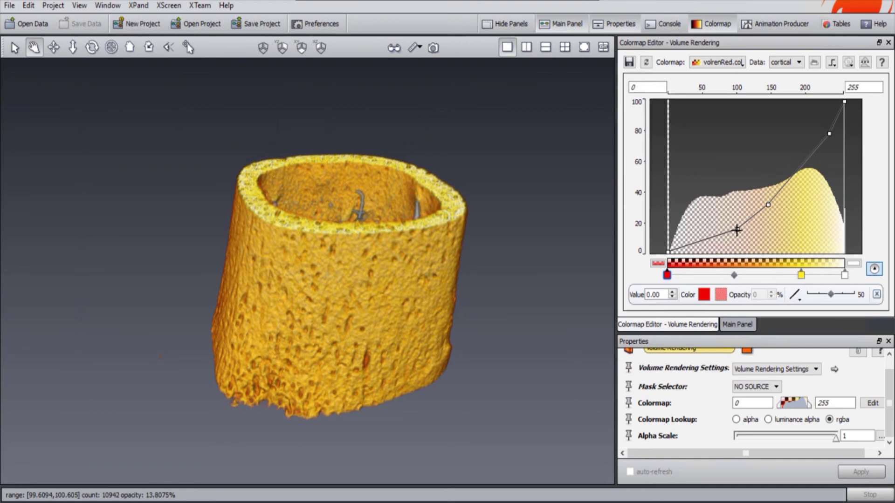
{"action": "left_click_drag", "start_coordinate": [737, 230], "coordinate": [708, 210]}
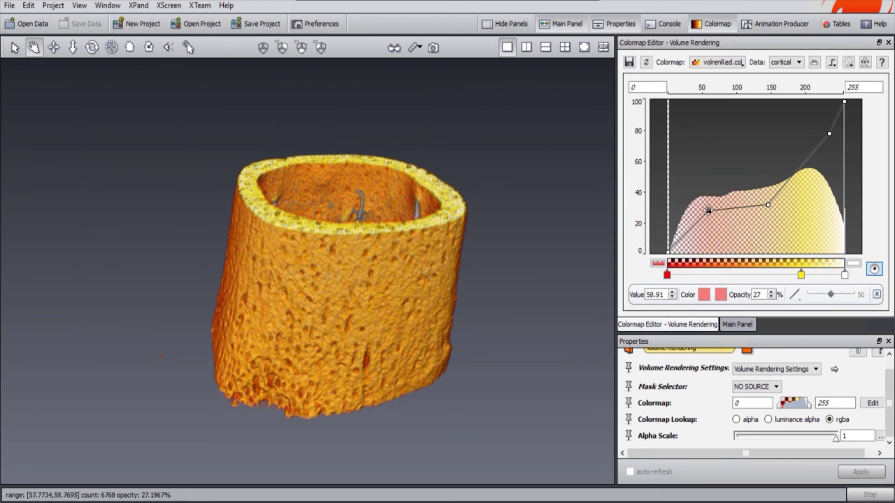
{"action": "left_click", "coordinate": [767, 204]}
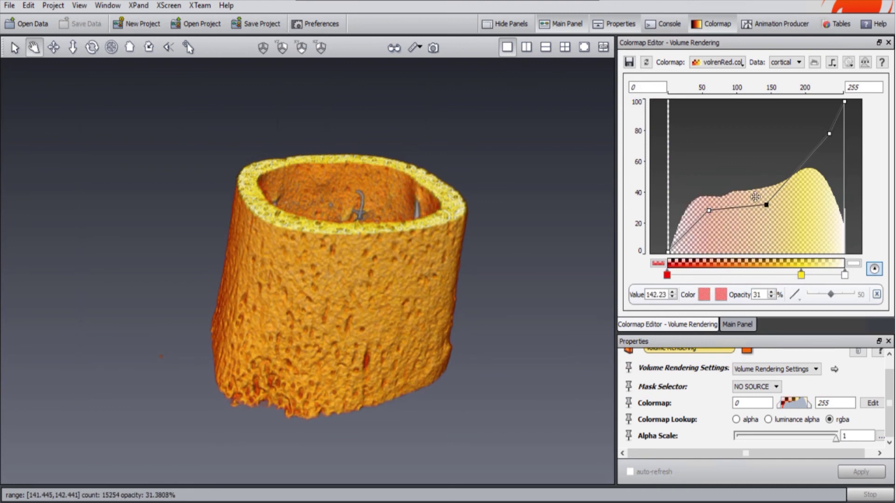
{"action": "left_click", "coordinate": [738, 326]}
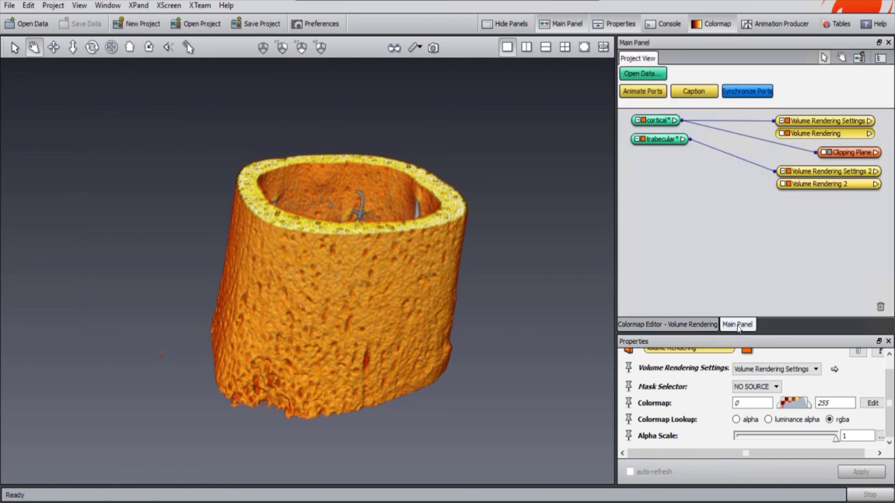
Step: Apply the volrenGreen.col colormap to the trabecular bone's volume rendering
{"action": "left_click_drag", "start_coordinate": [380, 329], "coordinate": [336, 326]}
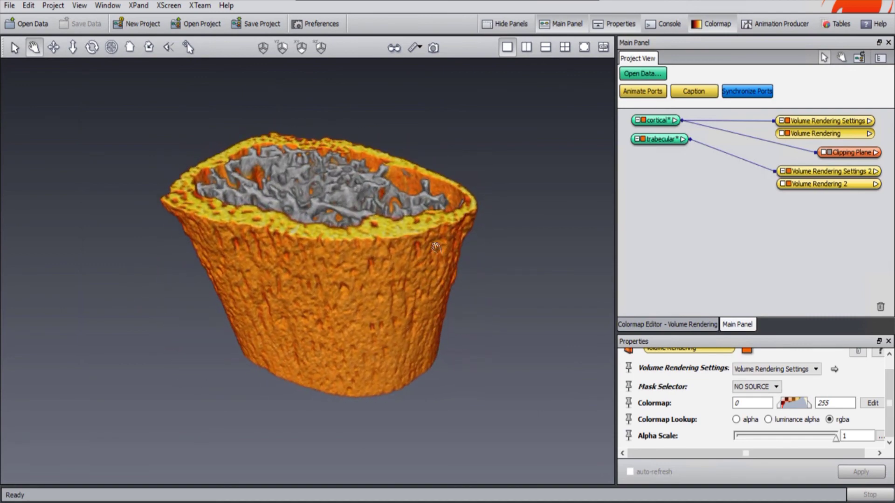
{"action": "left_click", "coordinate": [828, 185]}
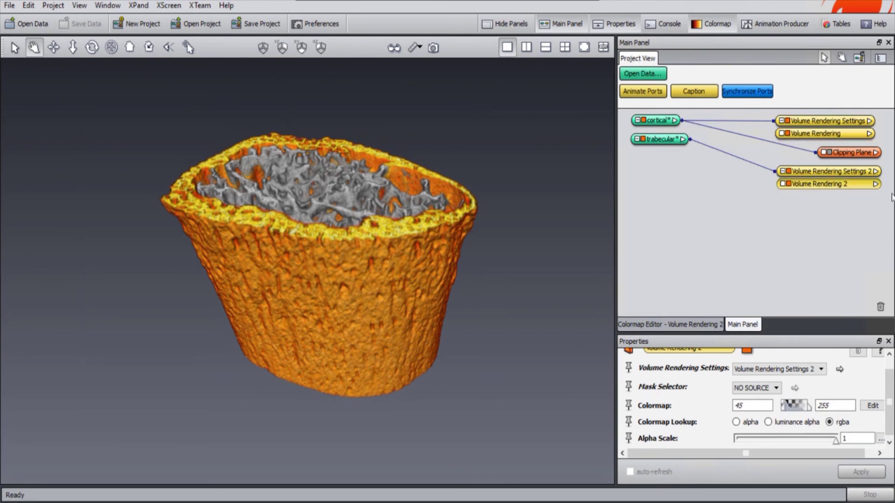
{"action": "left_click", "coordinate": [875, 184]}
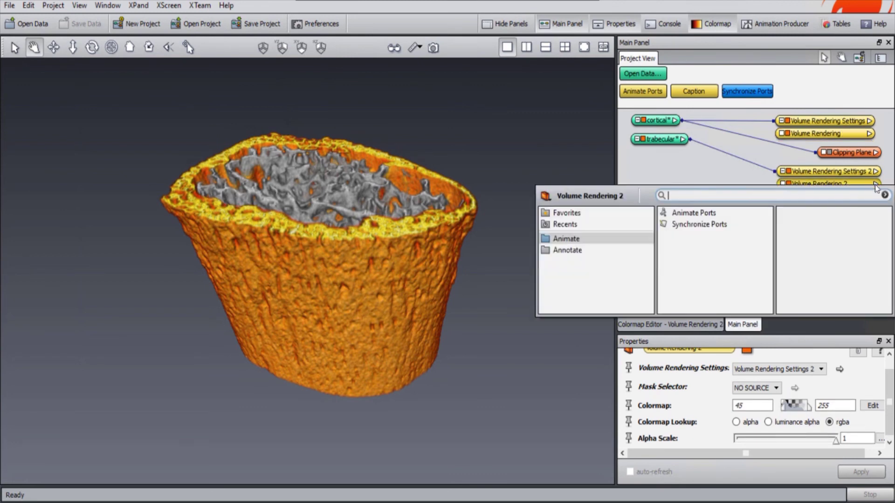
{"action": "left_click", "coordinate": [769, 161]}
{"action": "left_click", "coordinate": [822, 184]}
{"action": "left_click", "coordinate": [872, 422]}
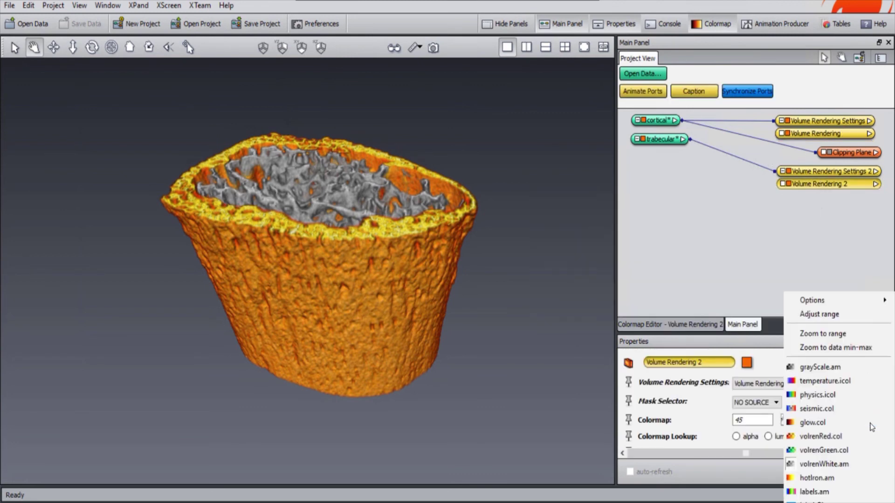
{"action": "left_click", "coordinate": [815, 449]}
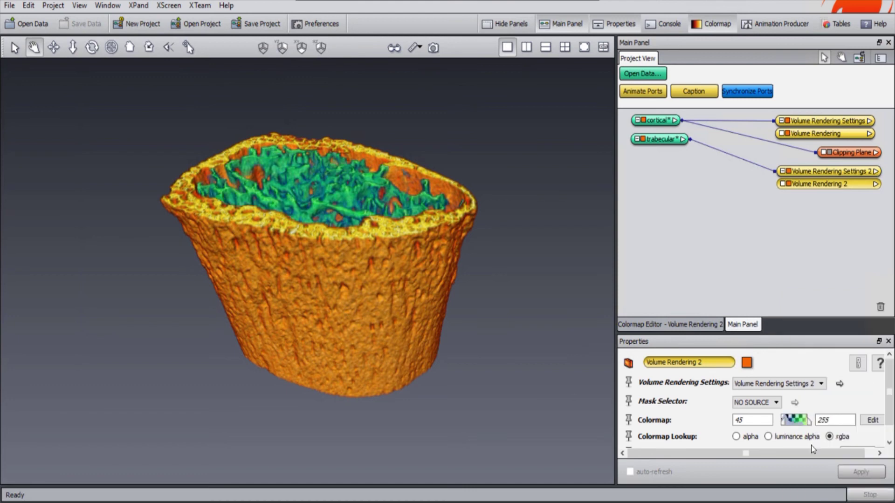
Step: Move the middle control point of the trabecular colormap's opacity curve to about 38% opacity
{"action": "left_click", "coordinate": [703, 327]}
{"action": "left_click", "coordinate": [711, 196]}
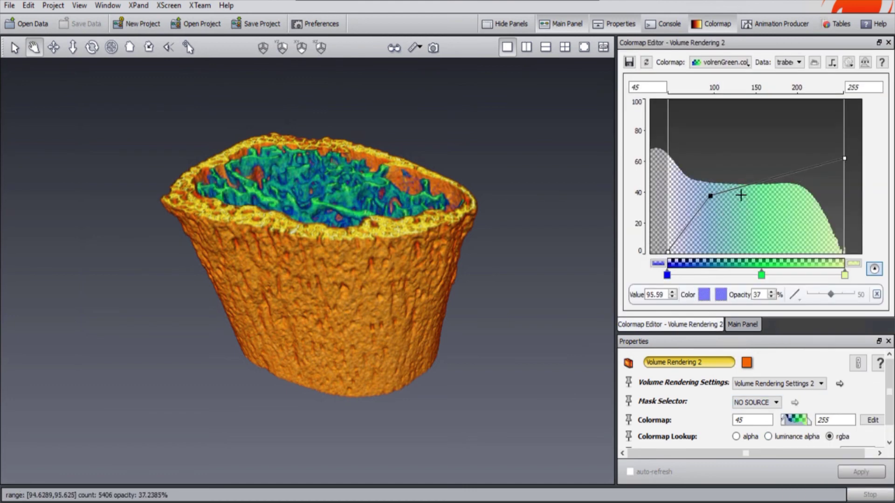
{"action": "mouse_move", "coordinate": [711, 196]}
{"action": "left_mouse_down"}
{"action": "mouse_move", "coordinate": [728, 195]}
{"action": "mouse_move", "coordinate": [721, 194]}
{"action": "left_mouse_up"}
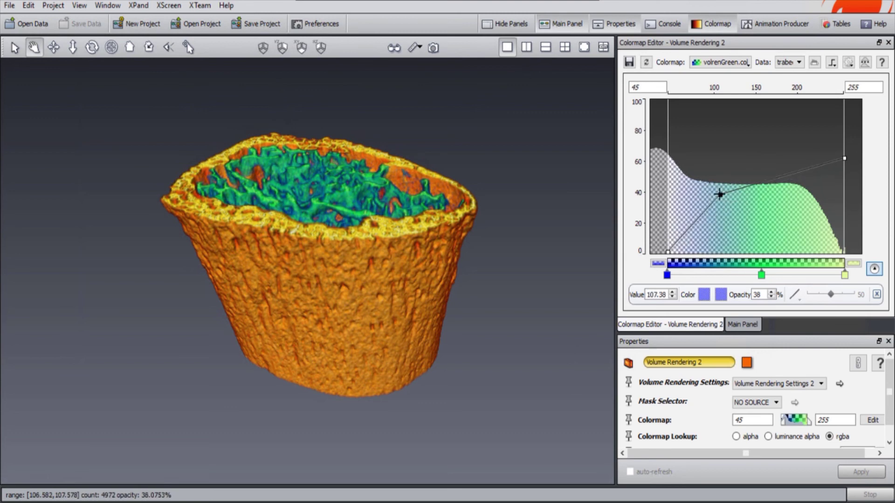
{"action": "left_click", "coordinate": [746, 326]}
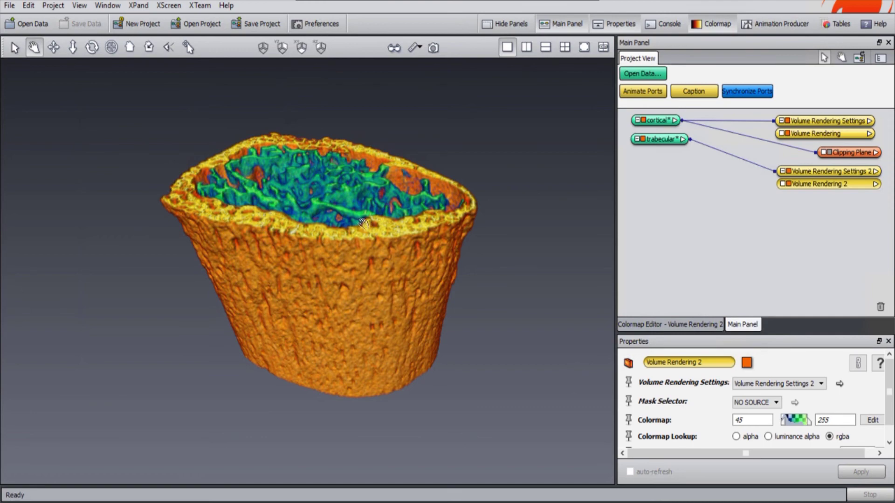
Step: Examine how the cortical and trabecular data link to their volume rendering modules and the clipping plane
{"action": "left_click_drag", "start_coordinate": [363, 223], "coordinate": [301, 232]}
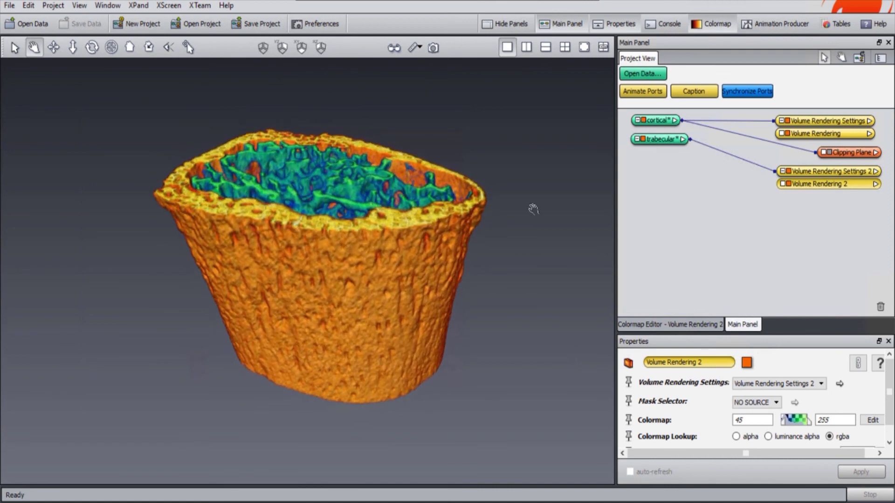
{"action": "left_click", "coordinate": [856, 154]}
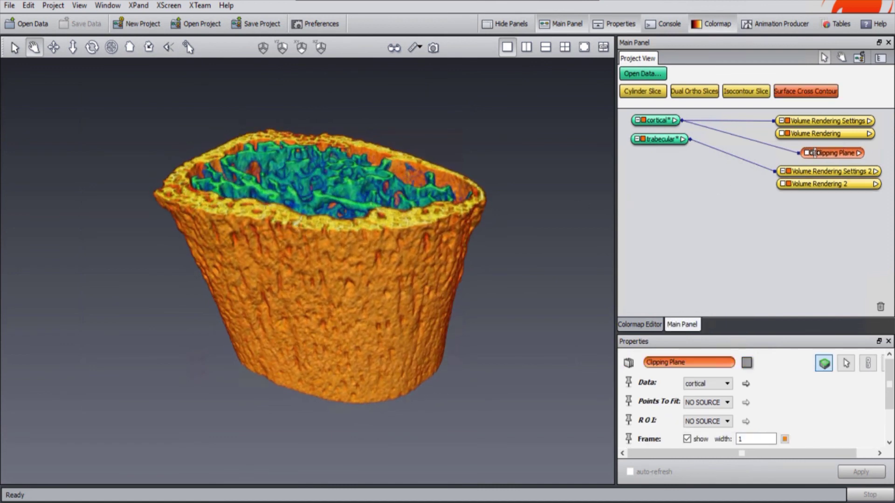
{"action": "left_click_drag", "start_coordinate": [857, 154], "coordinate": [830, 153]}
{"action": "left_click", "coordinate": [667, 121]}
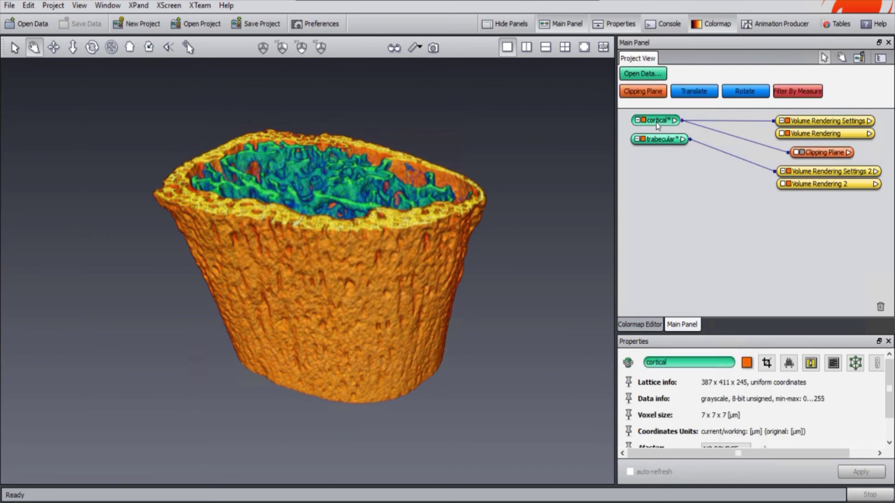
{"action": "left_click_drag", "start_coordinate": [656, 124], "coordinate": [656, 125]}
{"action": "left_click", "coordinate": [810, 124]}
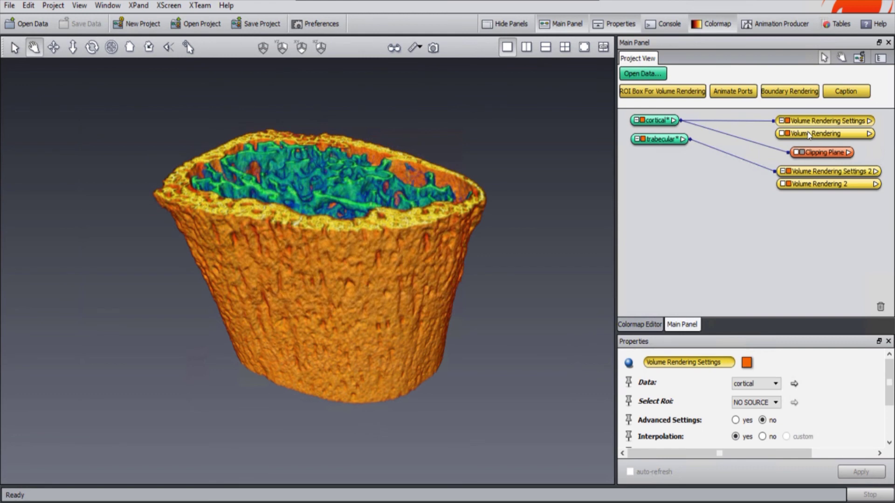
{"action": "left_click", "coordinate": [810, 134]}
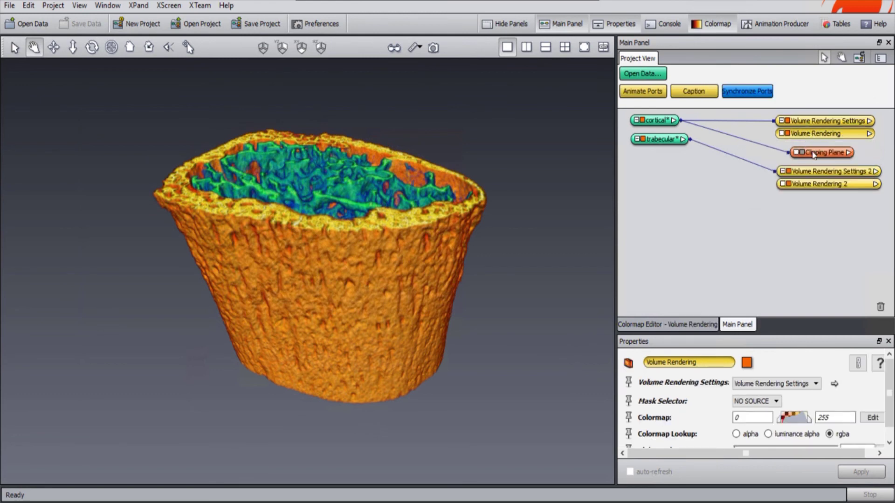
{"action": "left_click_drag", "start_coordinate": [812, 154], "coordinate": [814, 152]}
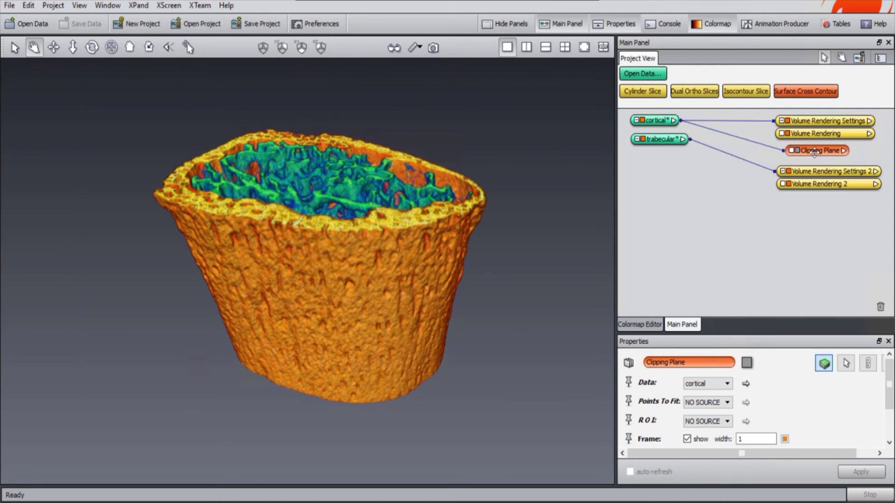
{"action": "left_click", "coordinate": [666, 142]}
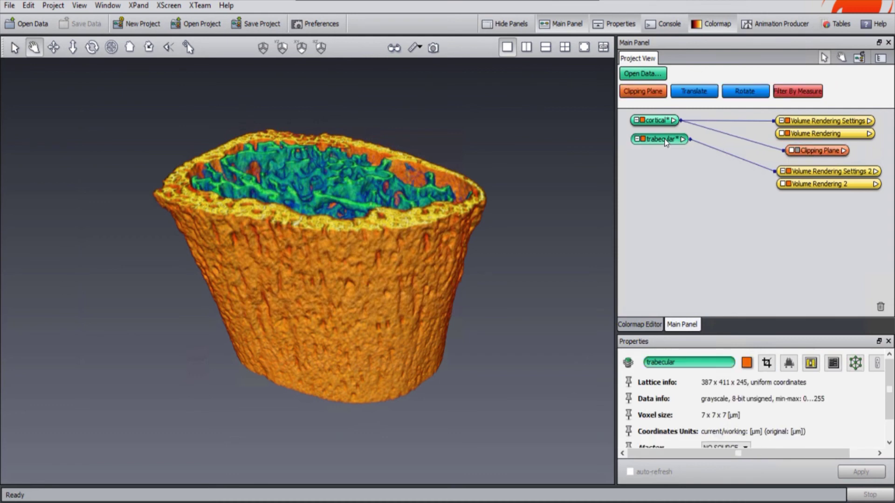
Step: Inspect the cut through both bone renderings from other angles, leaving the clipping plane's Translate value at 100
{"action": "left_click", "coordinate": [813, 153]}
{"action": "scroll", "coordinate": [819, 411], "scroll_direction": "down", "scroll_amount": 2}
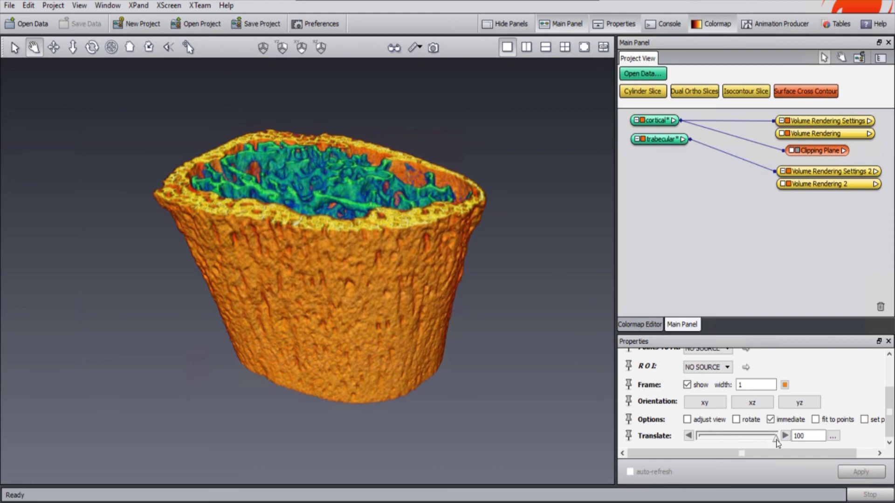
{"action": "mouse_move", "coordinate": [776, 442]}
{"action": "left_mouse_down"}
{"action": "mouse_move", "coordinate": [689, 437]}
{"action": "mouse_move", "coordinate": [785, 434]}
{"action": "left_mouse_up"}
{"action": "left_click_drag", "start_coordinate": [336, 204], "coordinate": [282, 297]}
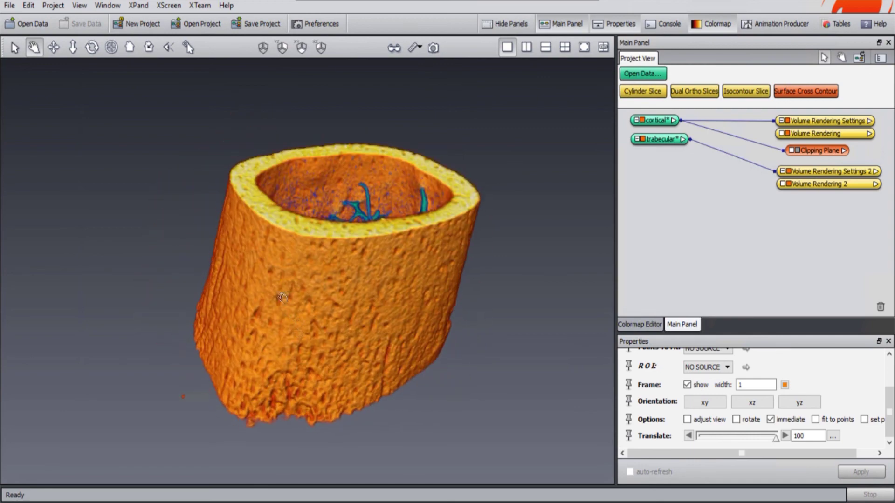
{"action": "middle_click_drag", "start_coordinate": [337, 292], "coordinate": [312, 268]}
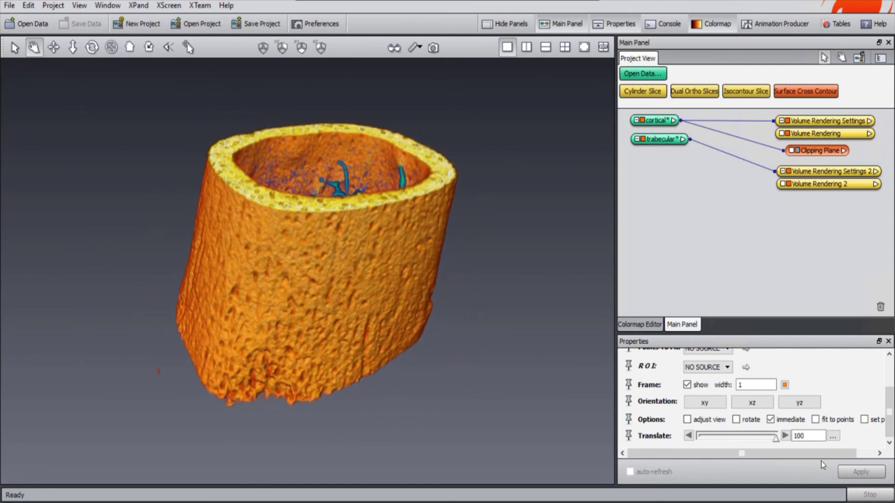
{"action": "mouse_move", "coordinate": [778, 442]}
{"action": "left_mouse_down"}
{"action": "mouse_move", "coordinate": [704, 442]}
{"action": "mouse_move", "coordinate": [776, 443]}
{"action": "left_mouse_up"}
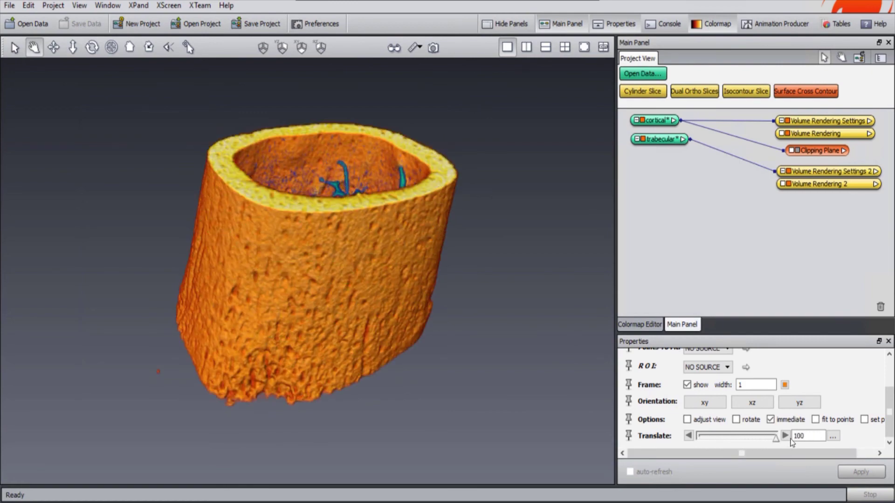
Step: Attach a Rotate module to the cortical data and another to the trabecular data, placing both below the volume rendering connections
{"action": "left_click_drag", "start_coordinate": [385, 222], "coordinate": [386, 307]}
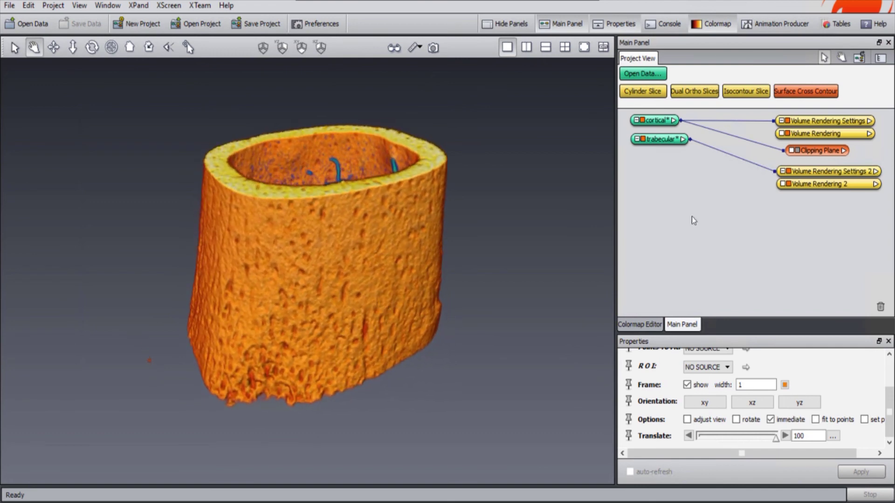
{"action": "left_click", "coordinate": [726, 203]}
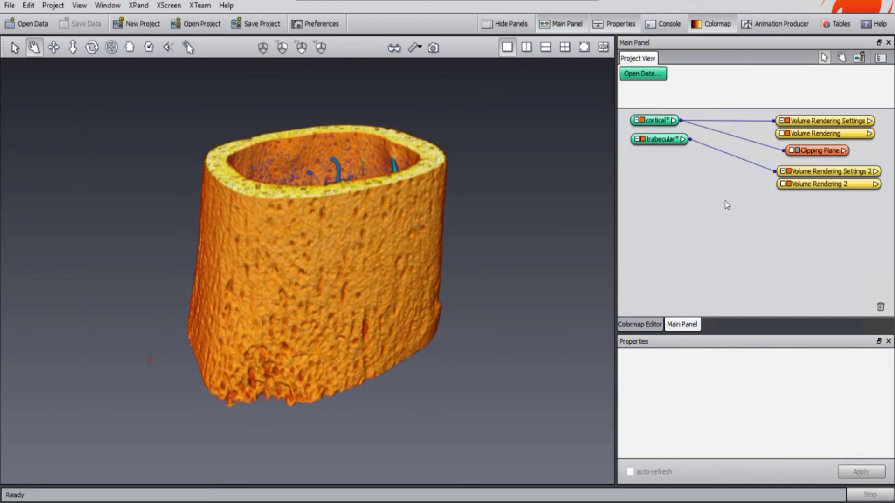
{"action": "left_click", "coordinate": [656, 120]}
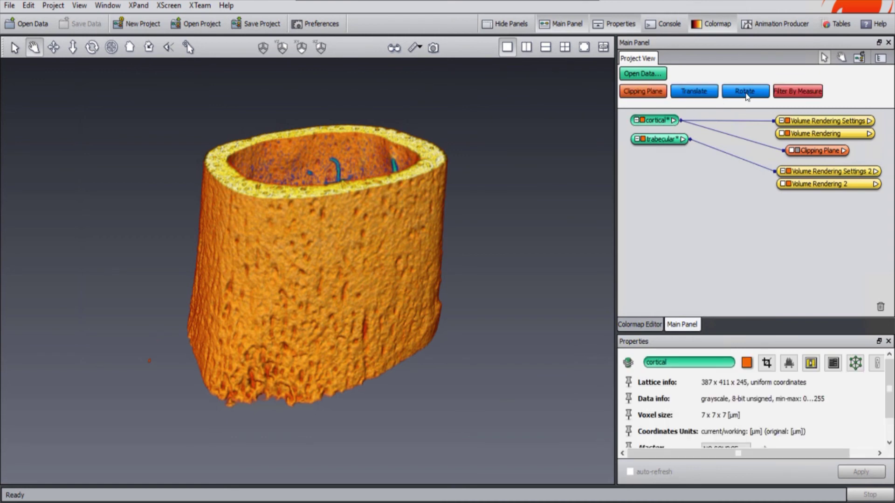
{"action": "left_click", "coordinate": [745, 92]}
{"action": "left_click", "coordinate": [667, 141]}
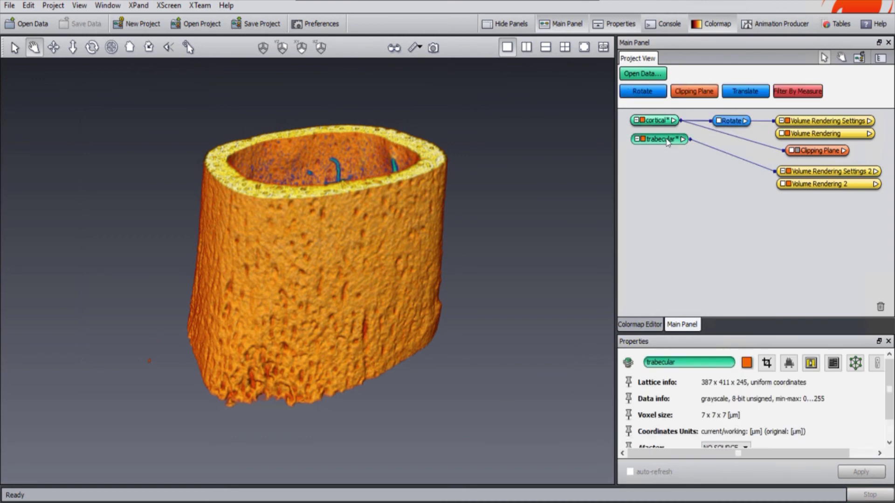
{"action": "left_click", "coordinate": [644, 92]}
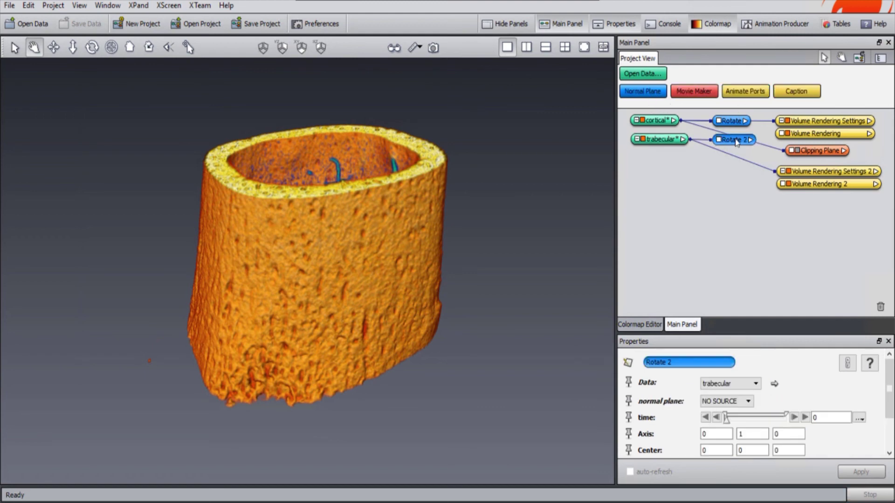
{"action": "left_click_drag", "start_coordinate": [736, 139], "coordinate": [737, 213]}
{"action": "left_click_drag", "start_coordinate": [731, 121], "coordinate": [733, 190]}
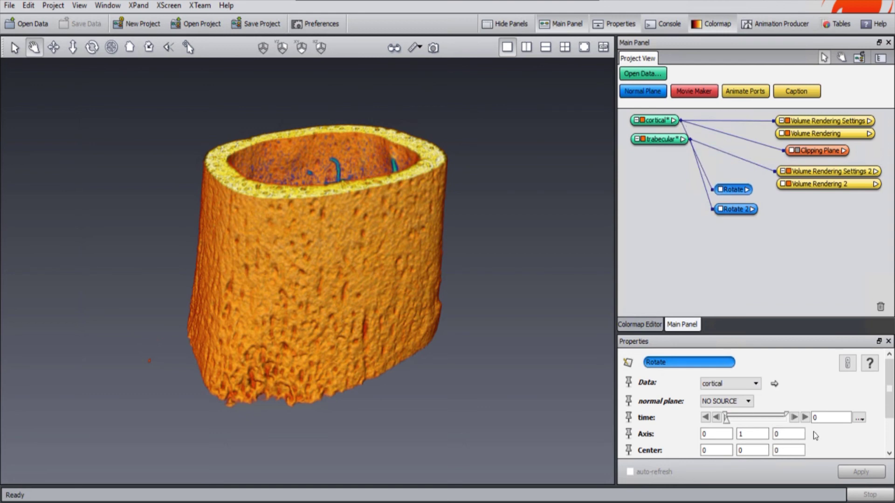
Step: Centre the cortical Rotate module on its bounding box, set its axis to 0, 0, 1, and return its time to 0
{"action": "scroll", "coordinate": [813, 435], "scroll_direction": "down", "scroll_amount": 2}
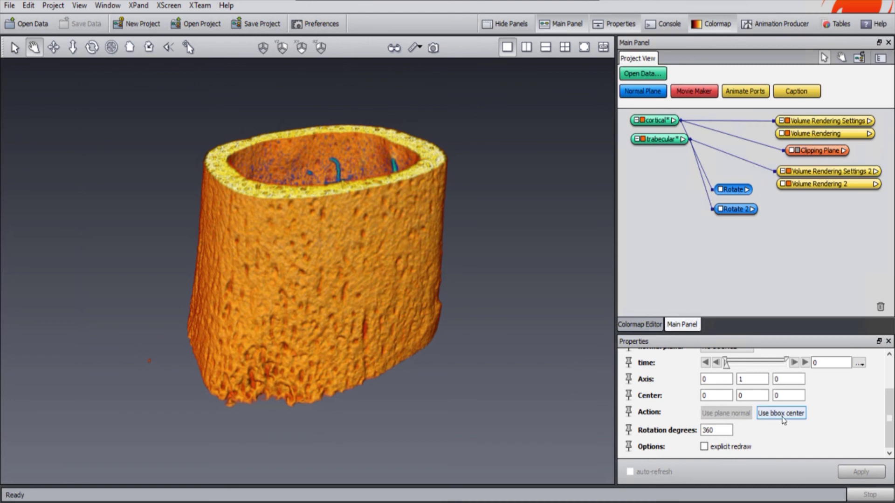
{"action": "left_click", "coordinate": [781, 414]}
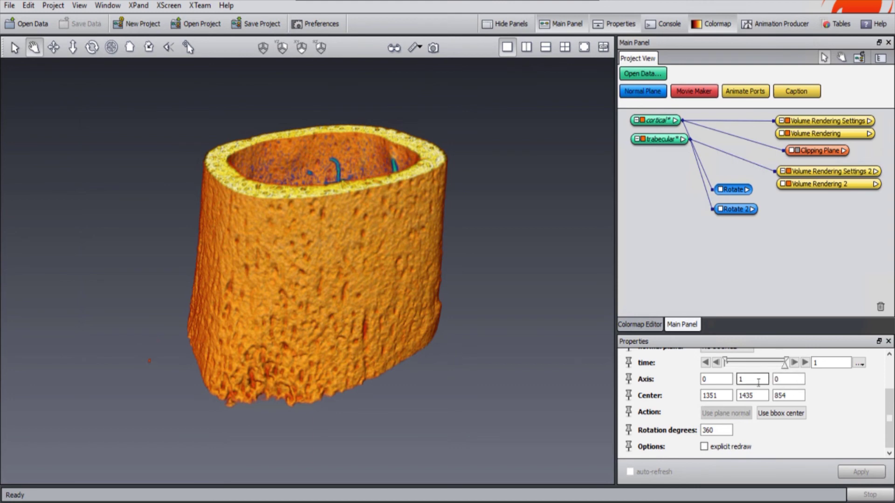
{"action": "key", "text": "BackSpace"}
{"action": "type", "text": "0"}
{"action": "key", "text": "Tab"}
{"action": "type", "text": "1"}
{"action": "left_click_drag", "start_coordinate": [739, 191], "coordinate": [740, 184]}
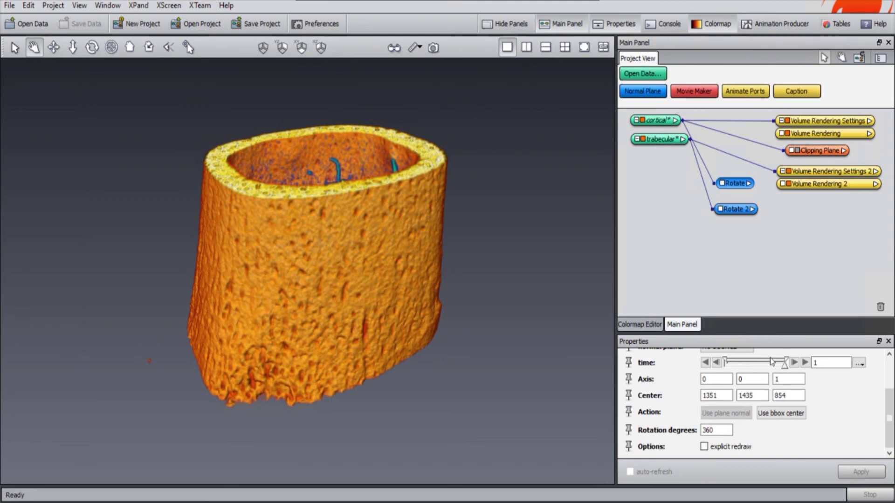
{"action": "left_click_drag", "start_coordinate": [786, 364], "coordinate": [725, 366]}
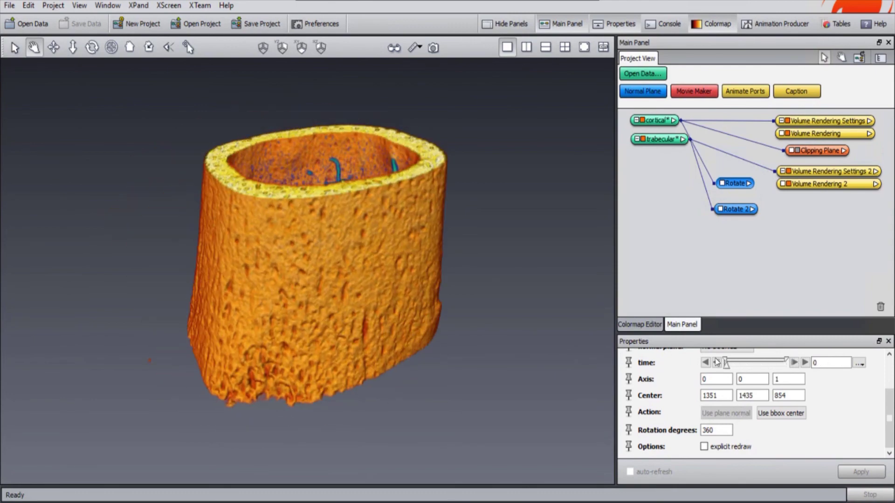
Step: Give the trabecular Rotate module the bounding box centre and axis 0, 0, 1, and tidy both Rotate modules in the network
{"action": "left_click", "coordinate": [743, 208]}
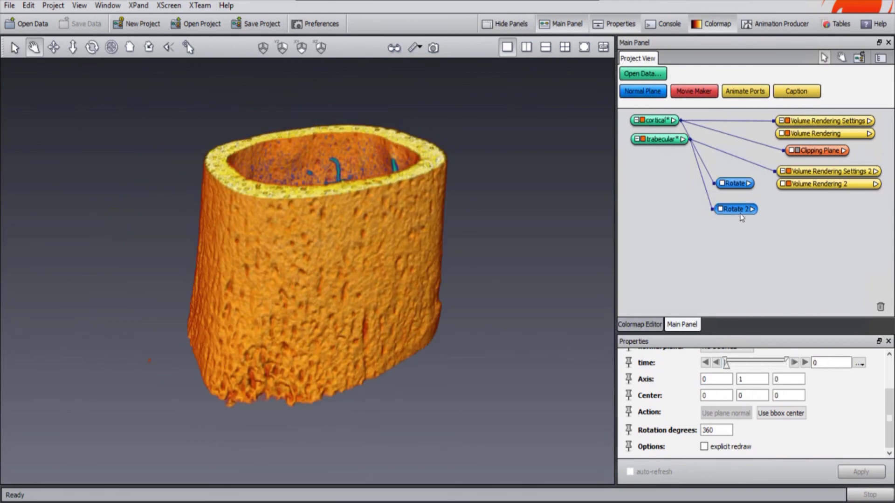
{"action": "left_click", "coordinate": [782, 412]}
{"action": "double_click", "coordinate": [752, 379]}
{"action": "type", "text": "0"}
{"action": "key", "text": "Tab"}
{"action": "key", "text": "Return"}
{"action": "left_click_drag", "start_coordinate": [726, 367], "coordinate": [705, 368]}
{"action": "left_click_drag", "start_coordinate": [737, 186], "coordinate": [736, 174]}
{"action": "left_click_drag", "start_coordinate": [742, 212], "coordinate": [742, 193]}
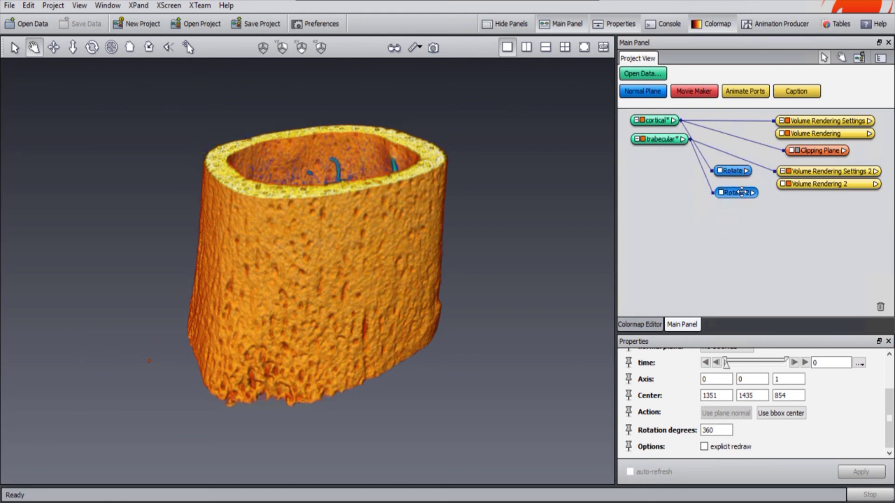
Step: Attach a Translate module to the cortical data and place it beneath the two Rotate modules
{"action": "left_click", "coordinate": [660, 121]}
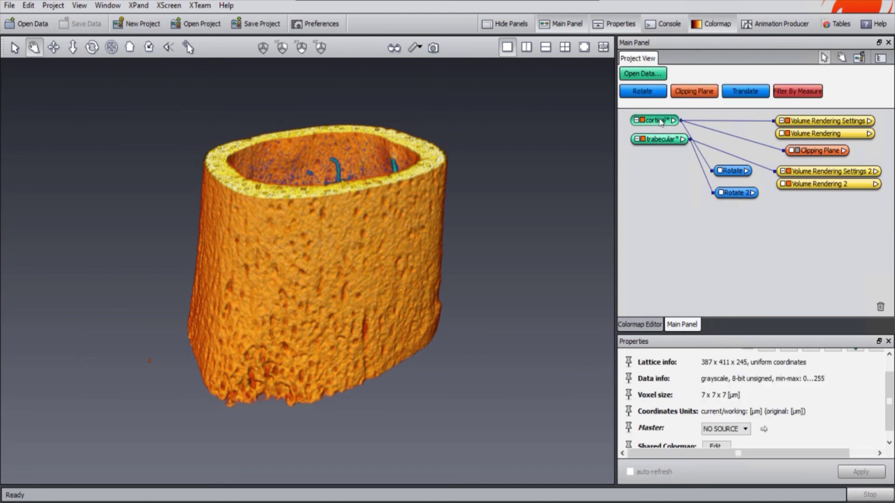
{"action": "left_click", "coordinate": [753, 90]}
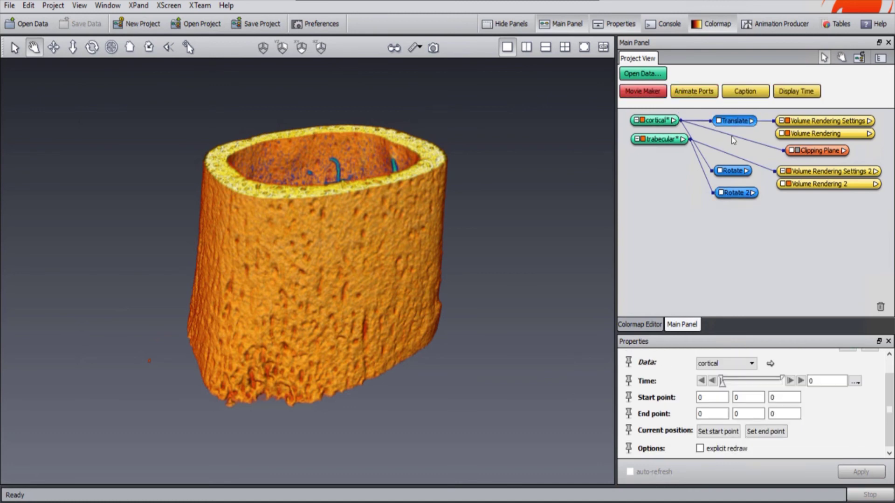
{"action": "left_click_drag", "start_coordinate": [737, 124], "coordinate": [743, 213]}
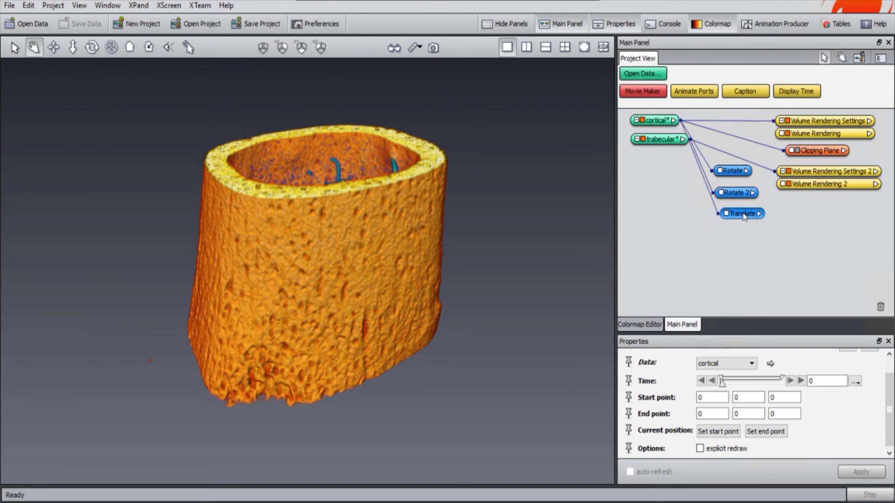
Step: Attach a Translate module to the trabecular data and spread the two Translate modules apart in the network
{"action": "left_click", "coordinate": [677, 142]}
{"action": "left_click", "coordinate": [683, 139]}
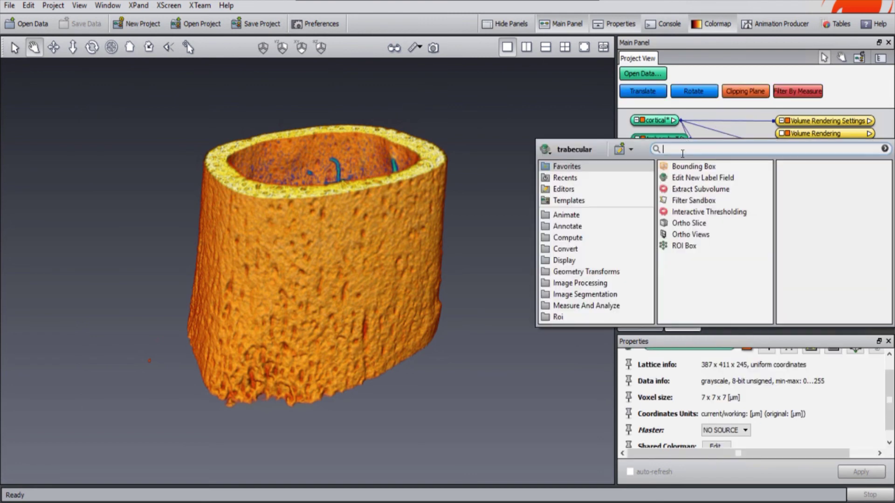
{"action": "type", "text": "tra"}
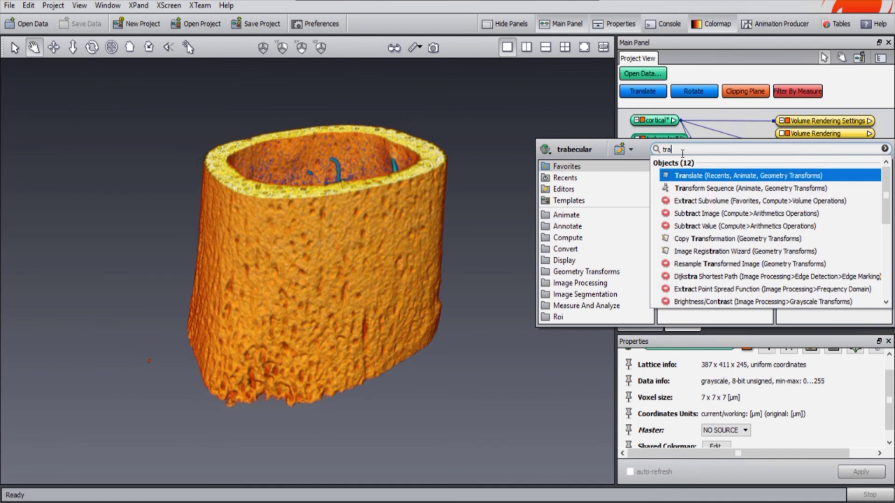
{"action": "key", "text": "Return"}
{"action": "left_click_drag", "start_coordinate": [737, 125], "coordinate": [742, 238]}
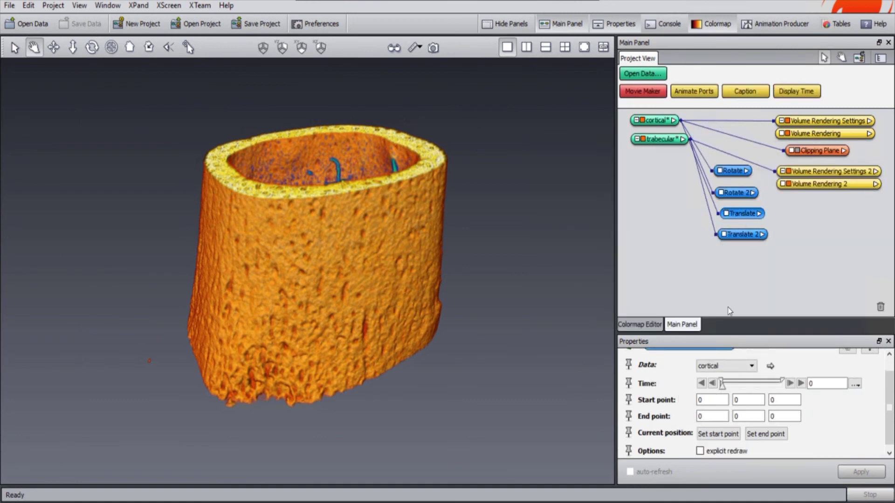
{"action": "left_click_drag", "start_coordinate": [744, 215], "coordinate": [668, 201]}
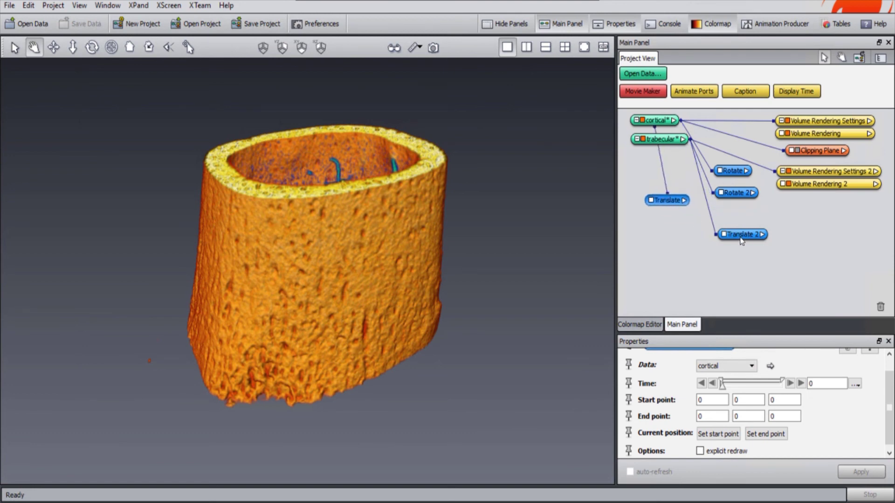
{"action": "left_click_drag", "start_coordinate": [741, 238], "coordinate": [816, 232]}
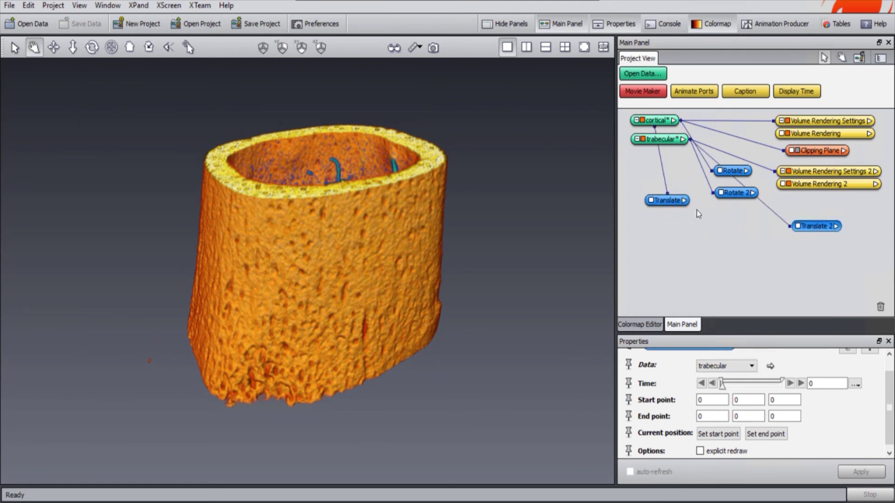
Step: Try Z end point values of 200 and -200 for the cortical Translate module, previewing the movement over time
{"action": "left_click", "coordinate": [674, 202]}
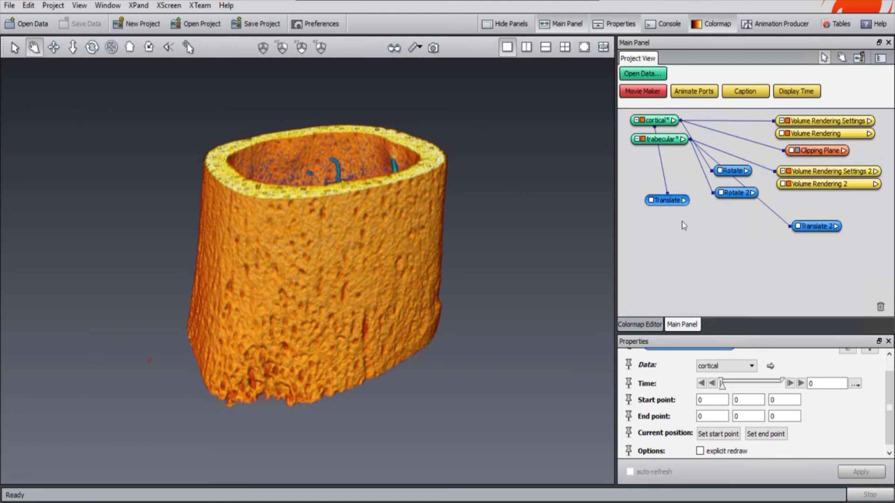
{"action": "double_click", "coordinate": [775, 415]}
{"action": "mouse_move", "coordinate": [726, 390]}
{"action": "left_mouse_down"}
{"action": "mouse_move", "coordinate": [768, 387]}
{"action": "mouse_move", "coordinate": [721, 387]}
{"action": "left_mouse_up"}
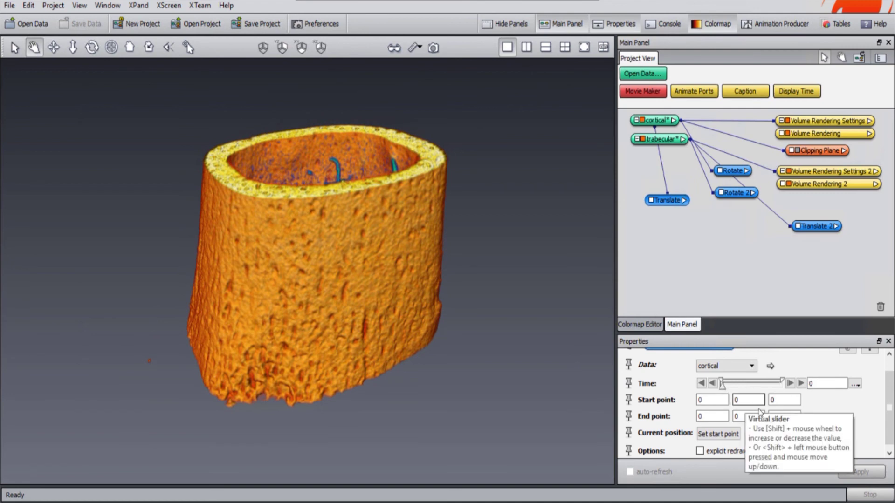
{"action": "left_click", "coordinate": [789, 416]}
{"action": "type", "text": "200"}
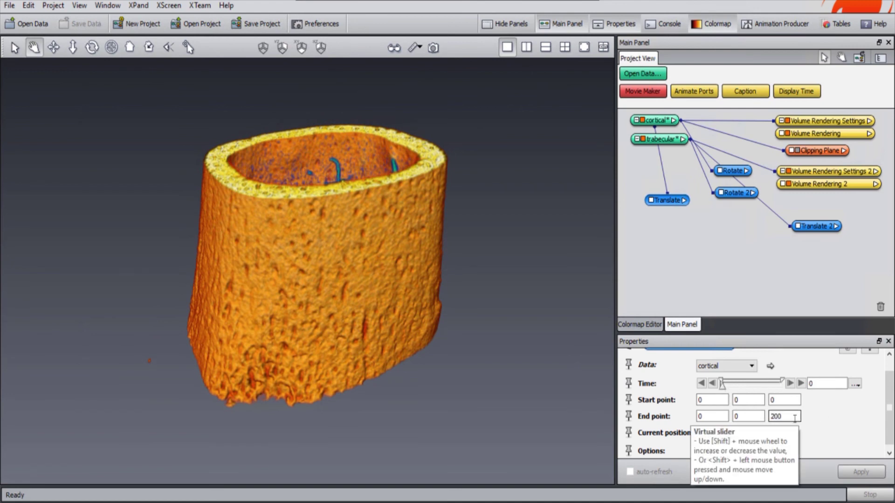
{"action": "key", "text": "Return"}
{"action": "type", "text": "-200"}
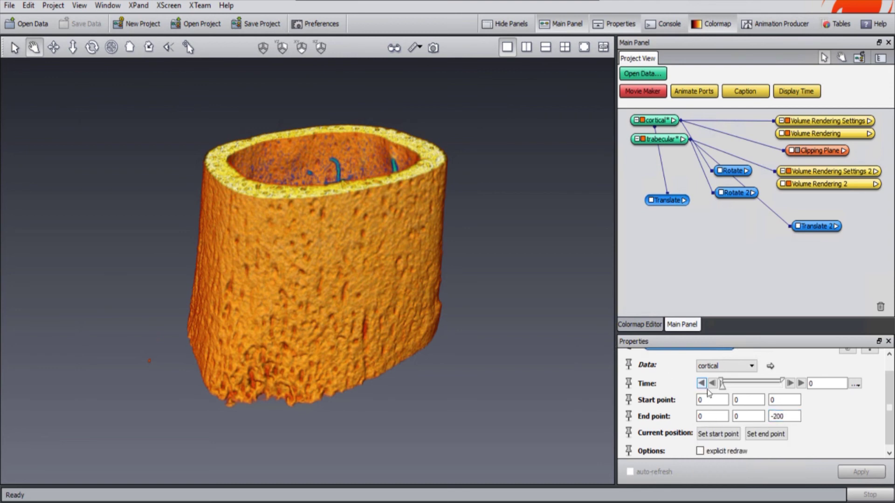
{"action": "mouse_move", "coordinate": [731, 389]}
{"action": "left_mouse_down"}
{"action": "mouse_move", "coordinate": [776, 384]}
{"action": "mouse_move", "coordinate": [722, 384]}
{"action": "left_mouse_up"}
Step: Try larger Z end point values for the cortical Translate module and preview the resulting movement over time
{"action": "triple_click", "coordinate": [787, 416]}
{"action": "type", "text": "-4"}
{"action": "mouse_move", "coordinate": [723, 385]}
{"action": "left_mouse_down"}
{"action": "mouse_move", "coordinate": [817, 396]}
{"action": "mouse_move", "coordinate": [724, 385]}
{"action": "left_mouse_up"}
{"action": "left_click", "coordinate": [793, 416]}
{"action": "key", "text": "ctrl+a"}
{"action": "type", "text": "8"}
{"action": "type", "text": "-"}
{"action": "key", "text": "Return"}
{"action": "left_click_drag", "start_coordinate": [723, 390], "coordinate": [778, 386]}
Step: Set the cortical Translate module's Z end point to 800 and preview the movement over time
{"action": "double_click", "coordinate": [784, 417]}
{"action": "type", "text": "800"}
{"action": "key", "text": "Return"}
{"action": "left_click_drag", "start_coordinate": [724, 389], "coordinate": [779, 385]}
{"action": "left_click", "coordinate": [789, 383]}
Step: Set the trabecular Translate module's end point to 400 in X and 400 in Y, and advance its time to 1
{"action": "left_click", "coordinate": [815, 230]}
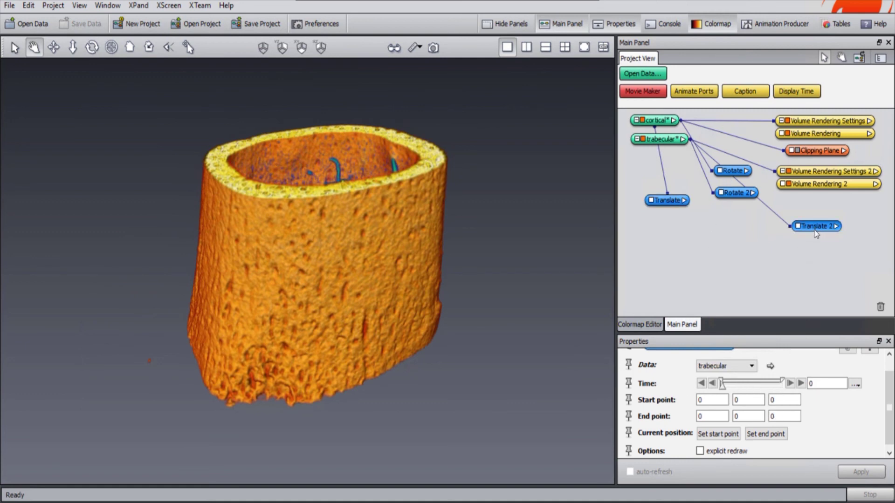
{"action": "left_click", "coordinate": [782, 402]}
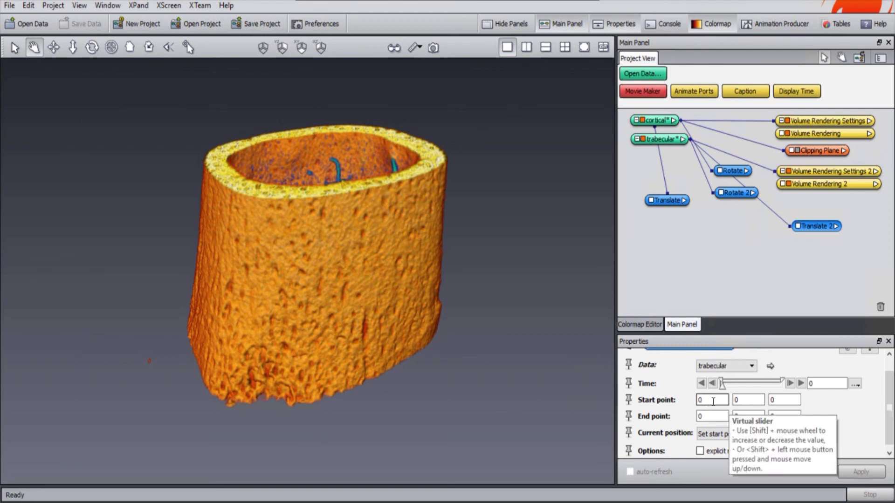
{"action": "left_click", "coordinate": [712, 416]}
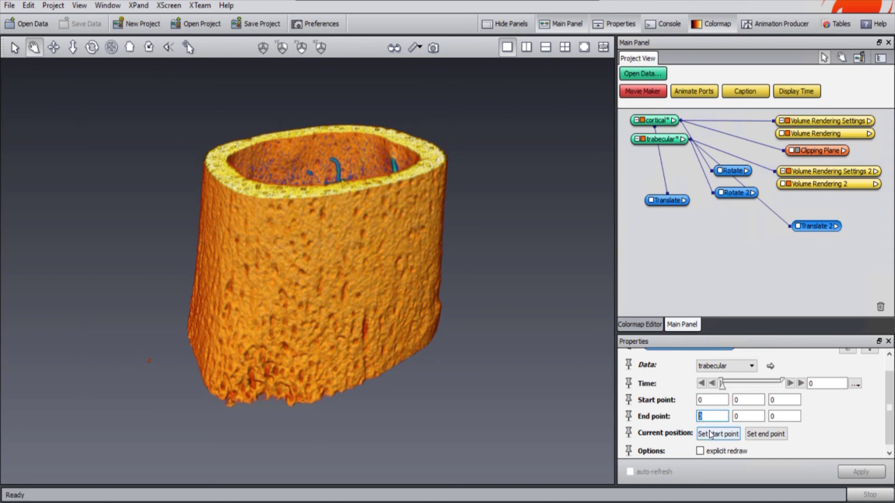
{"action": "type", "text": "400"}
{"action": "key", "text": "Tab"}
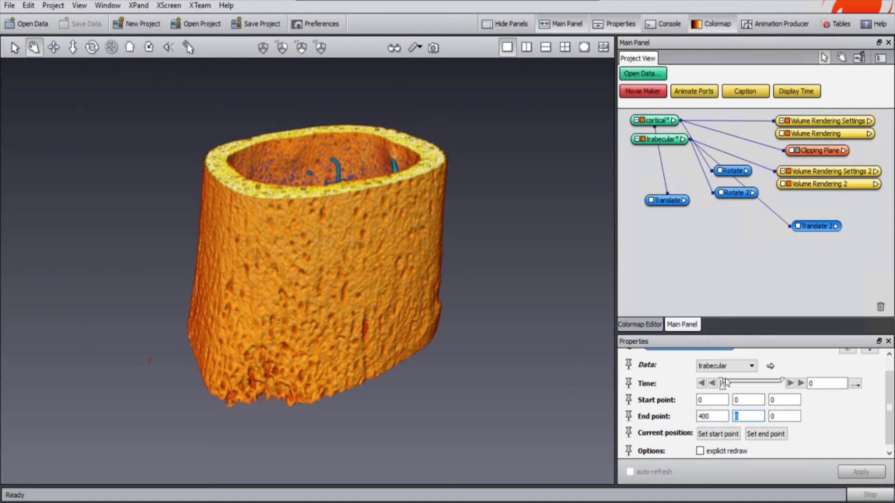
{"action": "mouse_move", "coordinate": [724, 385]}
{"action": "left_mouse_down"}
{"action": "mouse_move", "coordinate": [783, 390]}
{"action": "mouse_move", "coordinate": [722, 385]}
{"action": "left_mouse_up"}
{"action": "type", "text": "400"}
{"action": "key", "text": "Tab"}
{"action": "left_click_drag", "start_coordinate": [722, 385], "coordinate": [781, 389]}
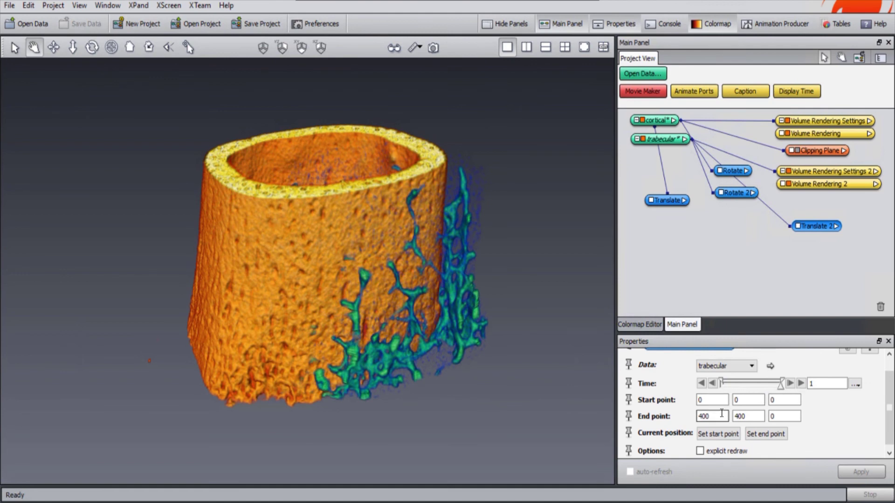
Step: Try a Y end point of 600 for the trabecular translation and replay the movement from start to end
{"action": "left_click", "coordinate": [702, 415]}
{"action": "key", "text": "Tab"}
{"action": "type", "text": "600"}
{"action": "key", "text": "Tab"}
{"action": "left_click", "coordinate": [711, 383]}
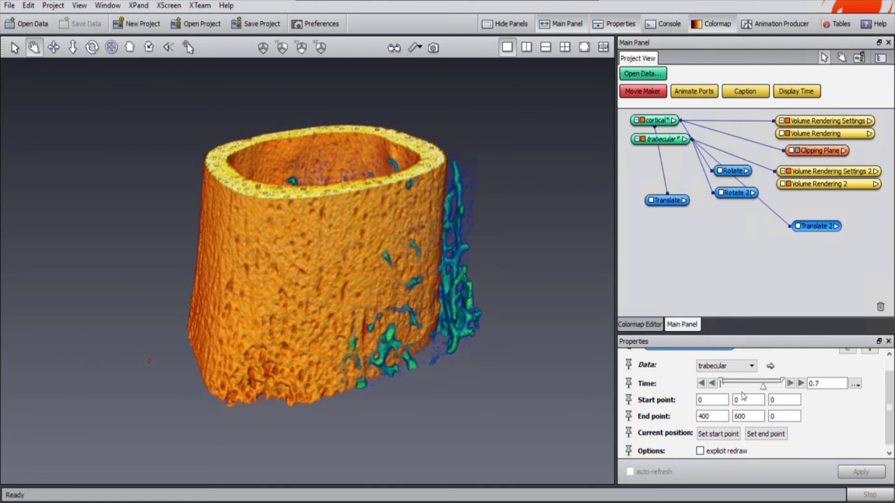
{"action": "left_click", "coordinate": [801, 383]}
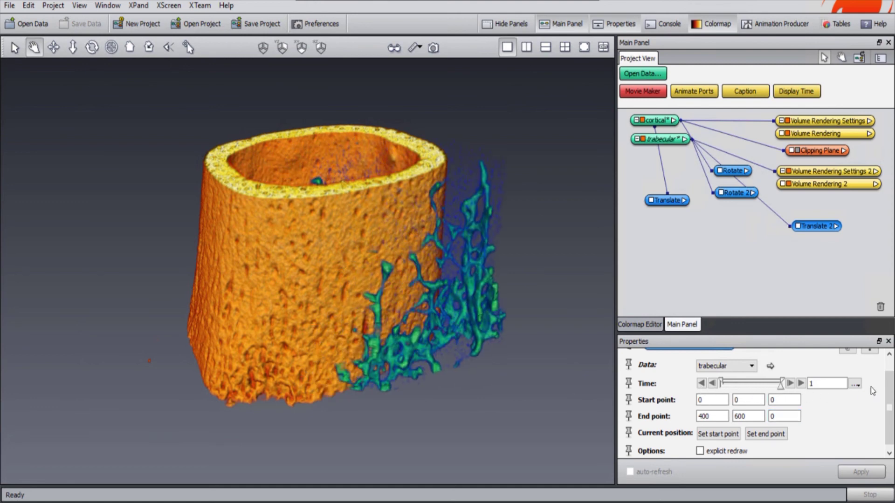
Step: Try Y end point values of 500 and 900 for the trabecular translation and preview the shifted bone
{"action": "double_click", "coordinate": [748, 416]}
{"action": "type", "text": "500"}
{"action": "key", "text": "Return"}
{"action": "type", "text": "900"}
{"action": "key", "text": "Tab"}
{"action": "left_click_drag", "start_coordinate": [781, 386], "coordinate": [803, 393]}
Step: Set the trabecular translation's Y end point to 1400 and move the bone to its end position at time 1
{"action": "left_click", "coordinate": [734, 416]}
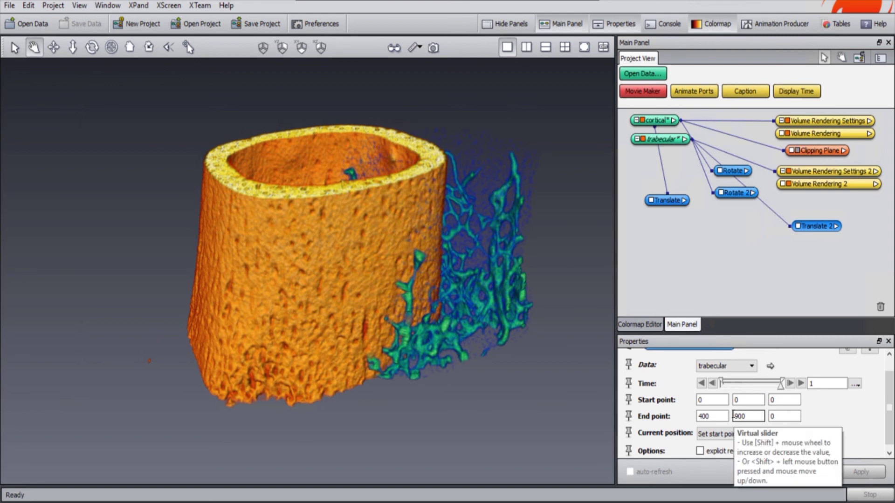
{"action": "left_click_drag", "start_coordinate": [758, 421], "coordinate": [700, 426]}
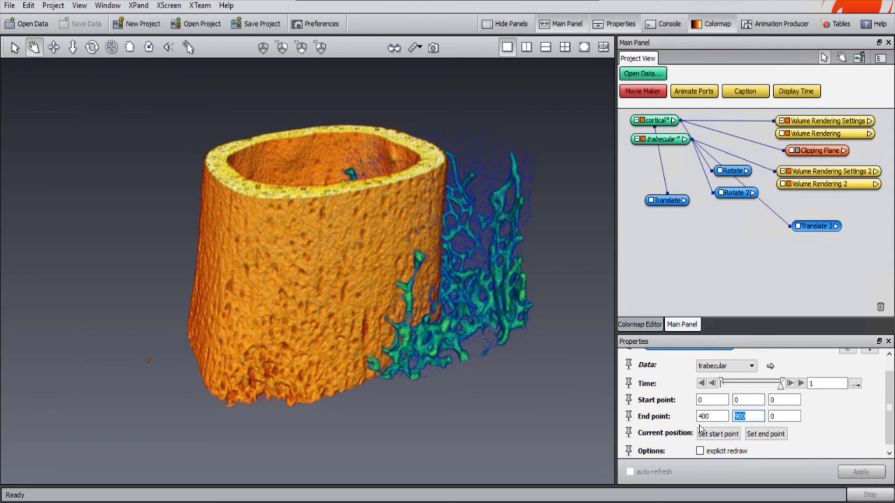
{"action": "type", "text": "14"}
{"action": "key", "text": "Tab"}
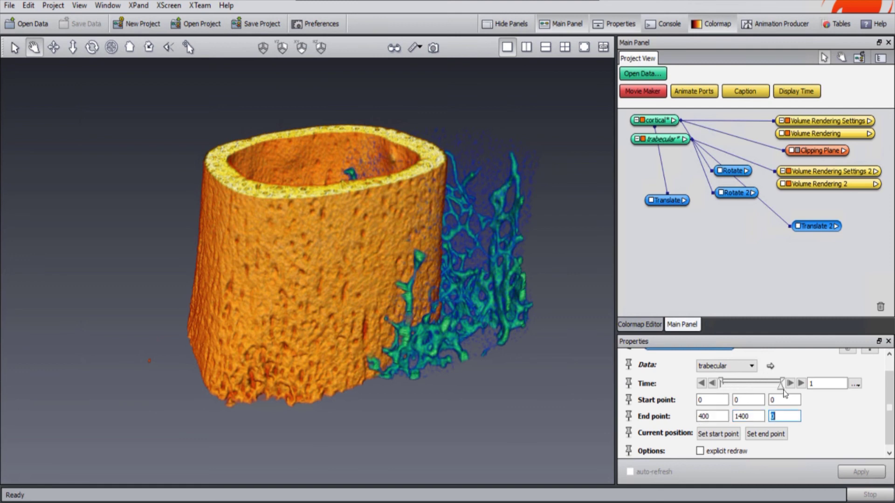
{"action": "left_click_drag", "start_coordinate": [781, 387], "coordinate": [835, 388]}
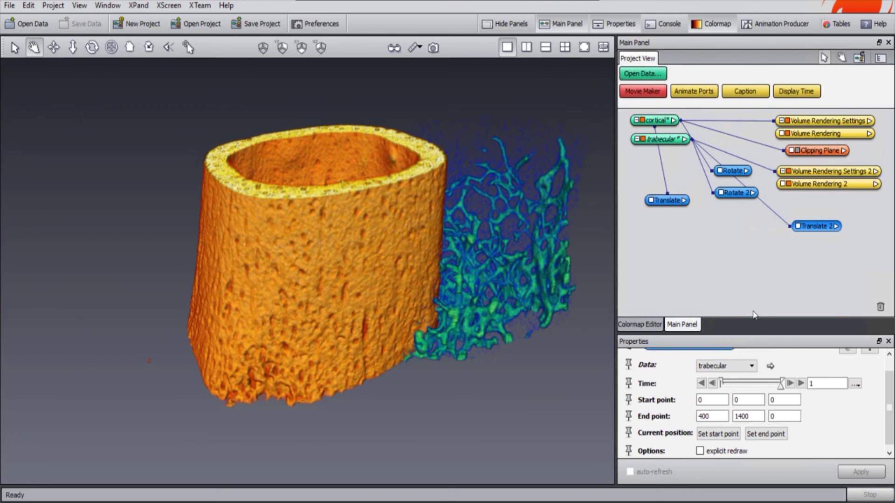
Step: Review both Translate modules' end points and return the trabecular translation to time 0
{"action": "left_click", "coordinate": [673, 205]}
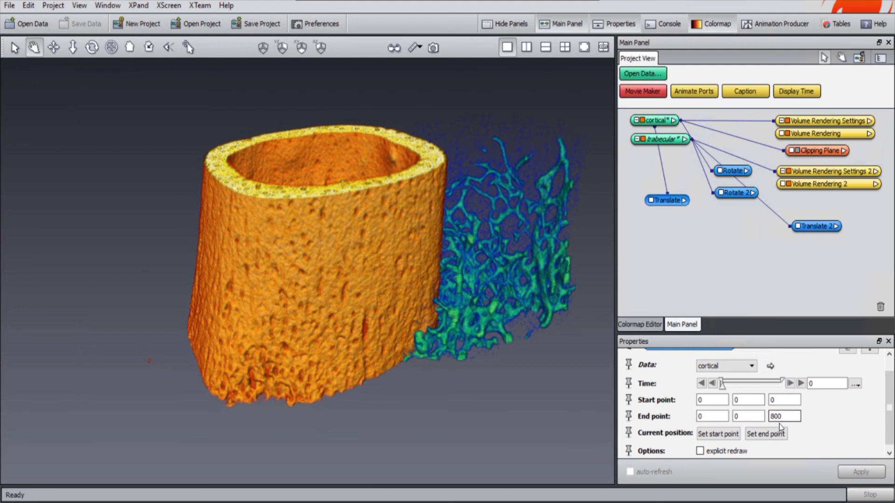
{"action": "left_click", "coordinate": [821, 227]}
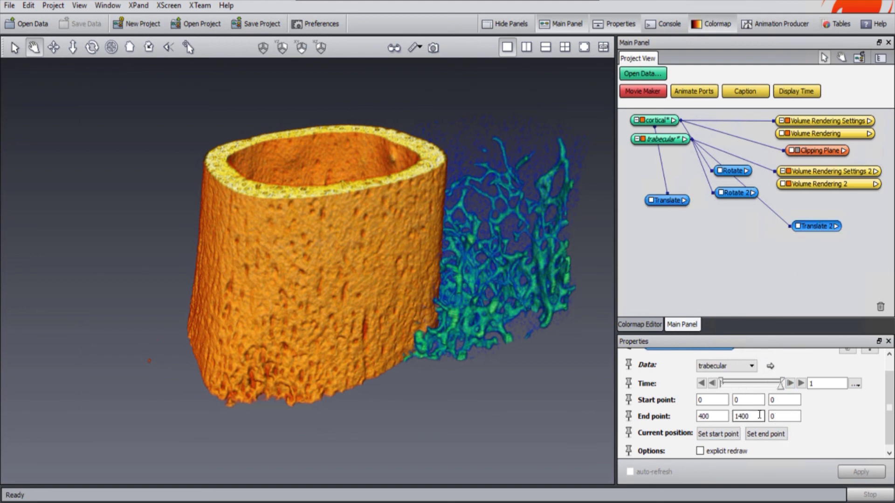
{"action": "left_click", "coordinate": [701, 384]}
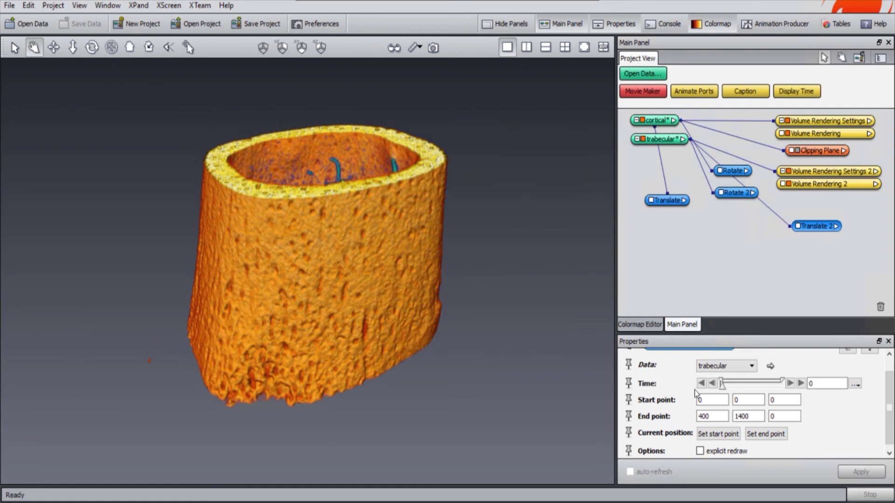
{"action": "left_click", "coordinate": [664, 255]}
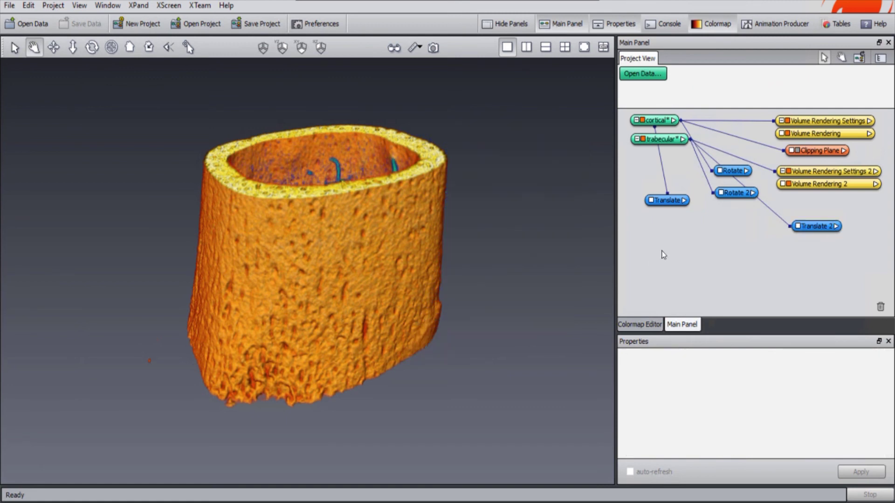
Step: Open the Animation Producer and shorten the animation range on the timeline to about 54 seconds
{"action": "left_click", "coordinate": [766, 26]}
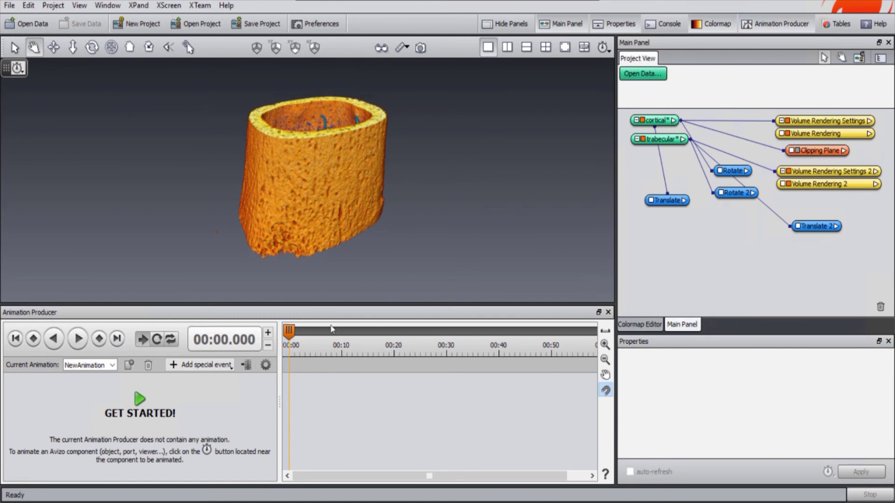
{"action": "left_click_drag", "start_coordinate": [478, 476], "coordinate": [563, 488]}
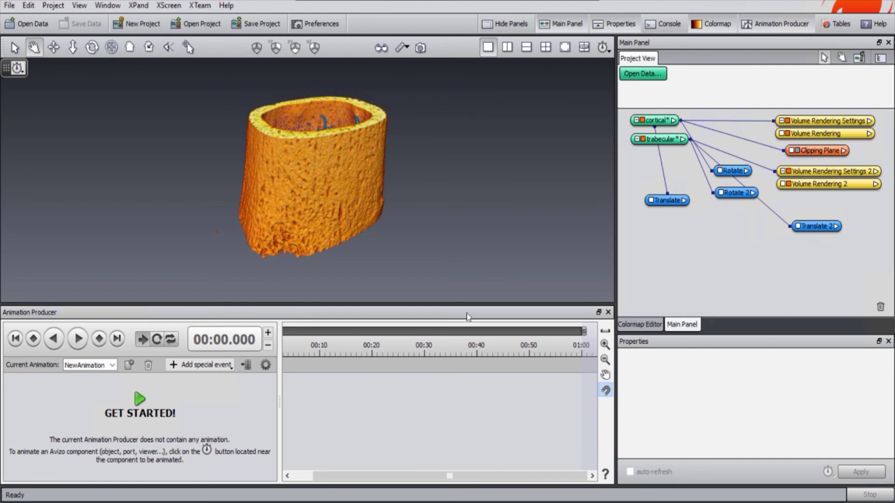
{"action": "mouse_move", "coordinate": [583, 331]}
{"action": "left_mouse_down"}
{"action": "mouse_move", "coordinate": [464, 331]}
{"action": "mouse_move", "coordinate": [573, 329]}
{"action": "left_mouse_up"}
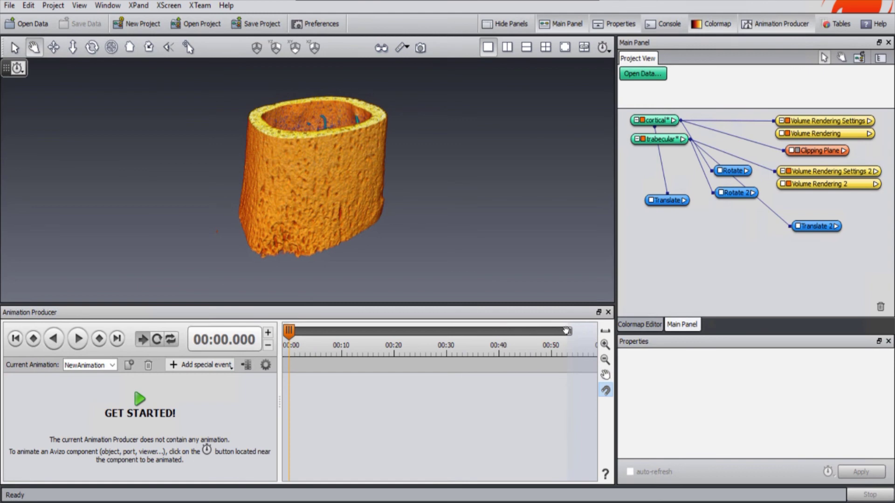
{"action": "mouse_move", "coordinate": [567, 332]}
{"action": "left_mouse_down"}
{"action": "mouse_move", "coordinate": [502, 331]}
{"action": "mouse_move", "coordinate": [574, 331]}
{"action": "left_mouse_up"}
Step: Reframe the bone in the 3D viewer so it sits centred and slightly larger above the timeline
{"action": "left_click", "coordinate": [665, 122]}
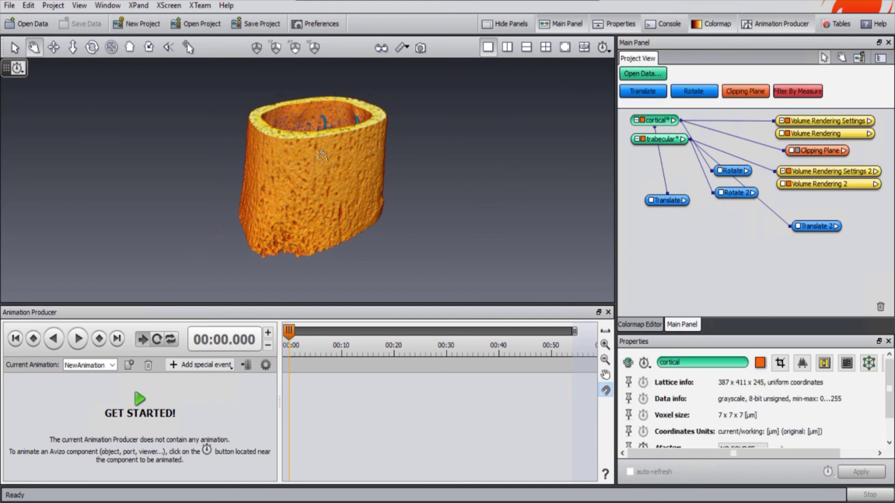
{"action": "left_click_drag", "start_coordinate": [329, 154], "coordinate": [357, 163]}
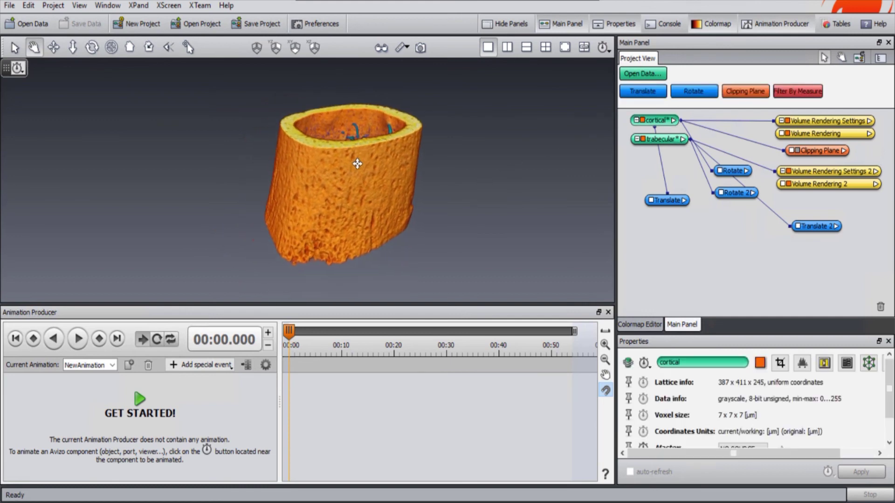
{"action": "middle_click_drag", "start_coordinate": [357, 164], "coordinate": [355, 167]}
{"action": "left_click_drag", "start_coordinate": [337, 160], "coordinate": [315, 199]}
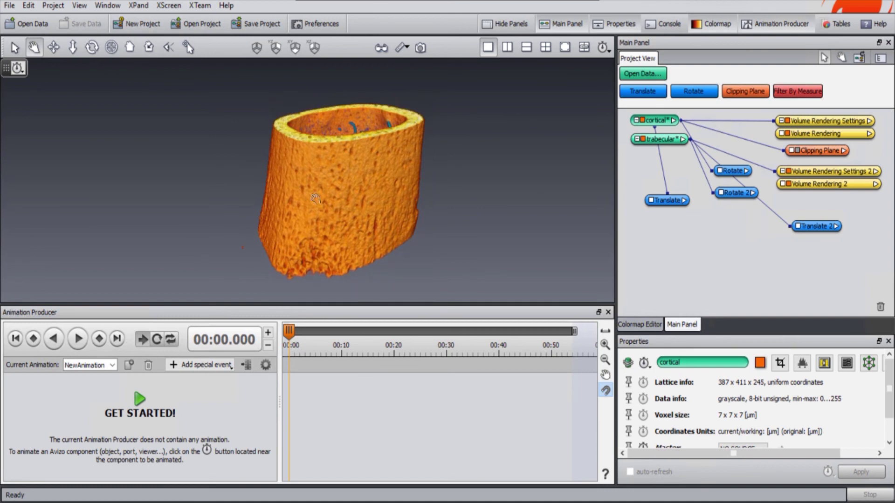
Step: Add a keyframe at 00:00 for the cortical Rotate module's time value of 0
{"action": "left_click", "coordinate": [733, 171]}
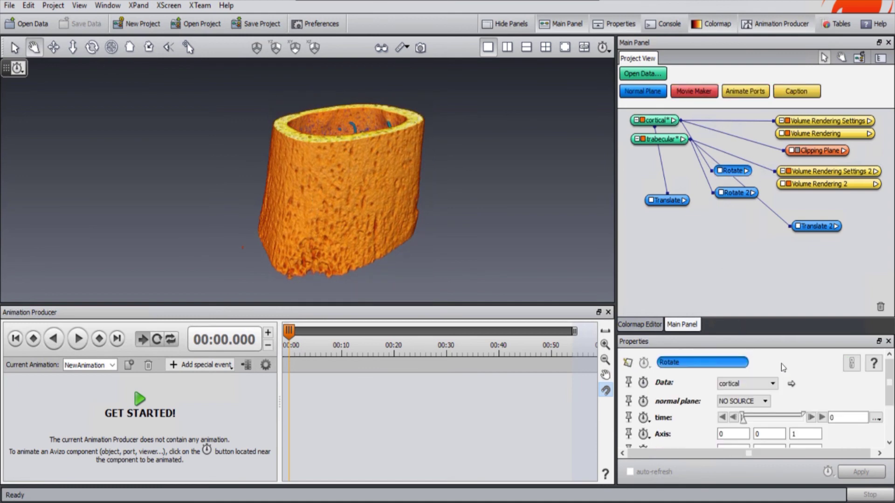
{"action": "scroll", "coordinate": [783, 367], "scroll_direction": "down", "scroll_amount": 3}
{"action": "scroll", "coordinate": [784, 373], "scroll_direction": "up", "scroll_amount": 2}
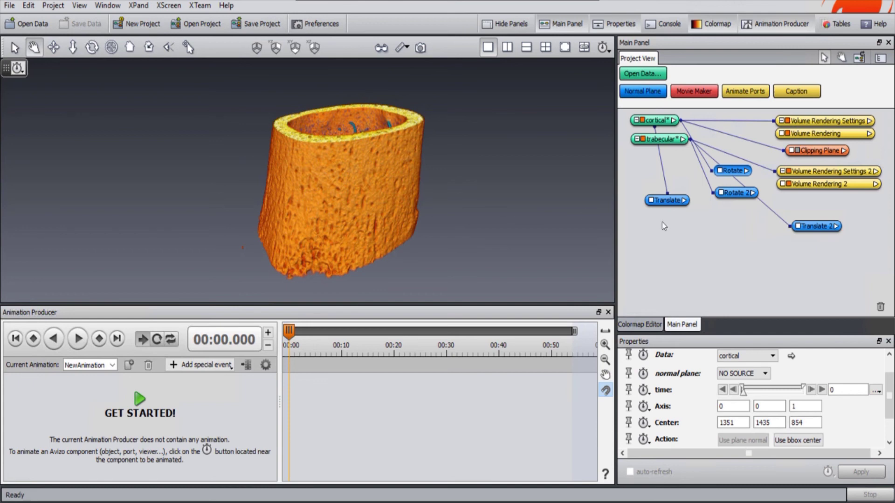
{"action": "left_click", "coordinate": [726, 260]}
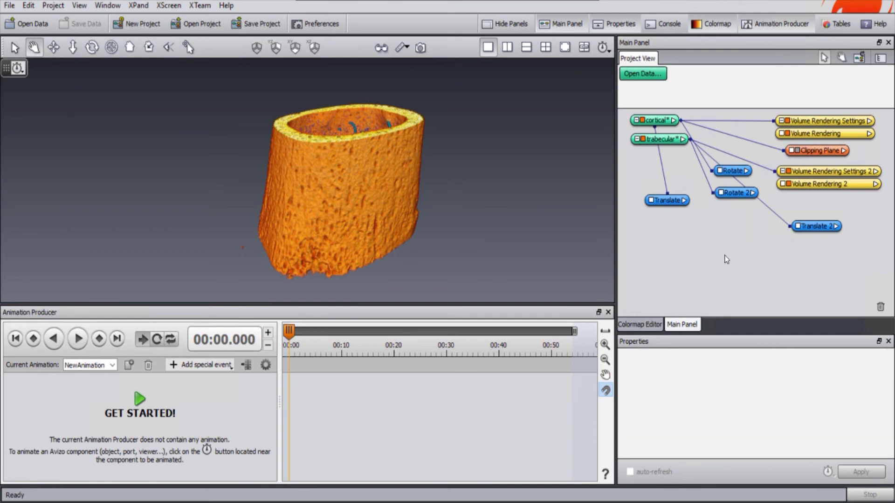
{"action": "left_click", "coordinate": [739, 171]}
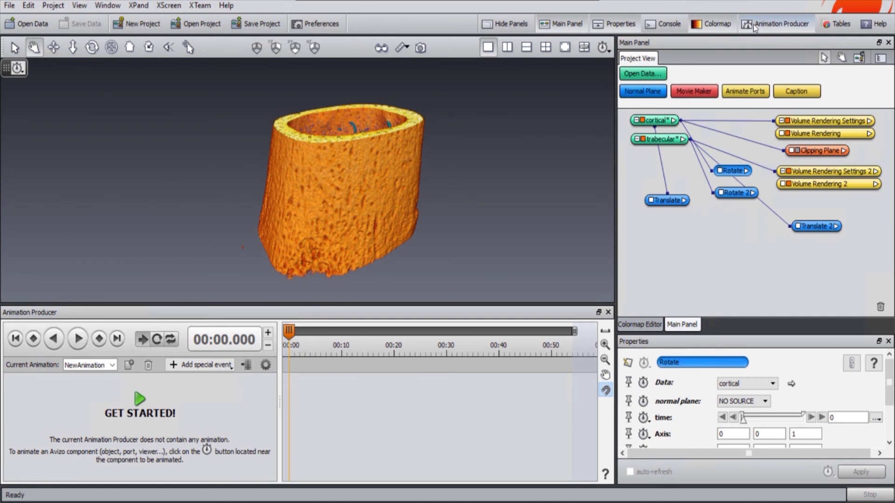
{"action": "left_click", "coordinate": [646, 419]}
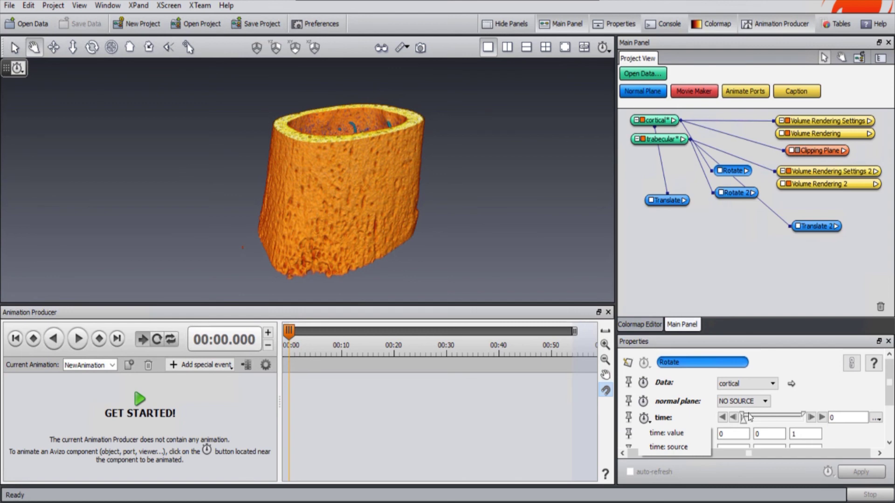
{"action": "left_click", "coordinate": [695, 434]}
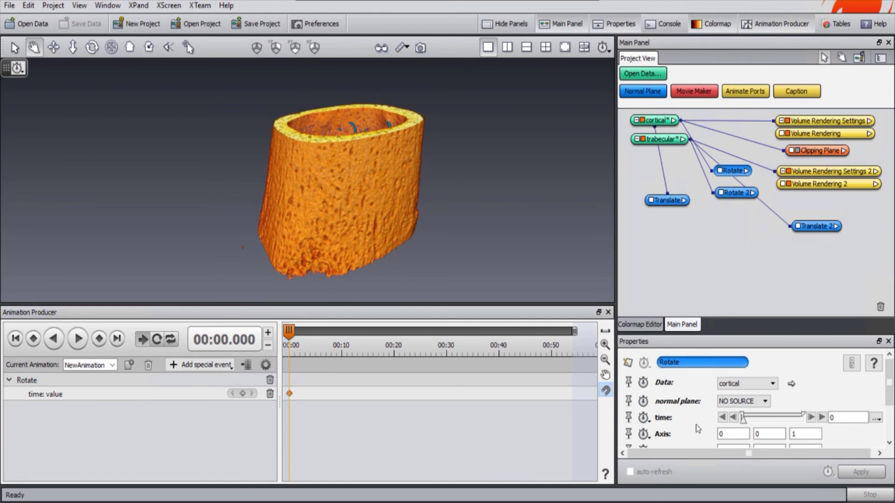
{"action": "left_click", "coordinate": [289, 394]}
Step: Set the cortical Rotate module's time to 1 and keyframe its time value at 00:10 on the timeline
{"action": "scroll", "coordinate": [748, 422], "scroll_direction": "down", "scroll_amount": 3}
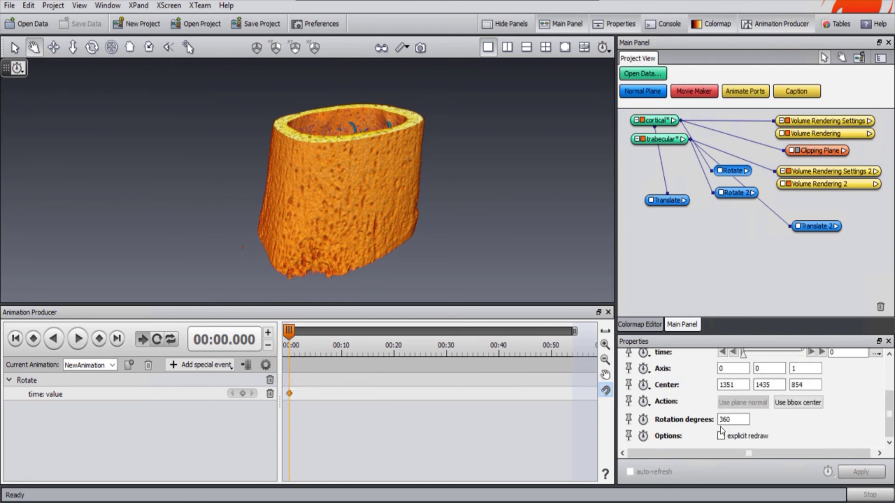
{"action": "left_click", "coordinate": [729, 420]}
{"action": "scroll", "coordinate": [711, 408], "scroll_direction": "up", "scroll_amount": 3}
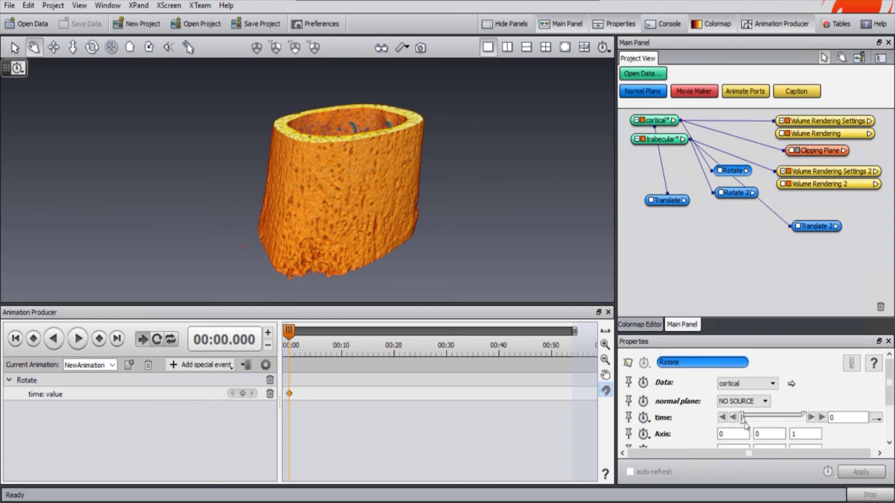
{"action": "left_click_drag", "start_coordinate": [743, 418], "coordinate": [807, 418]}
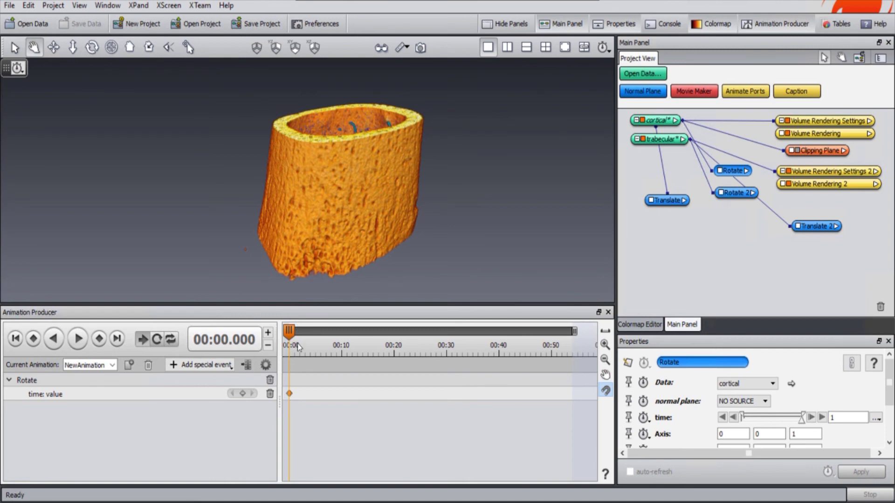
{"action": "left_click_drag", "start_coordinate": [289, 331], "coordinate": [346, 331]}
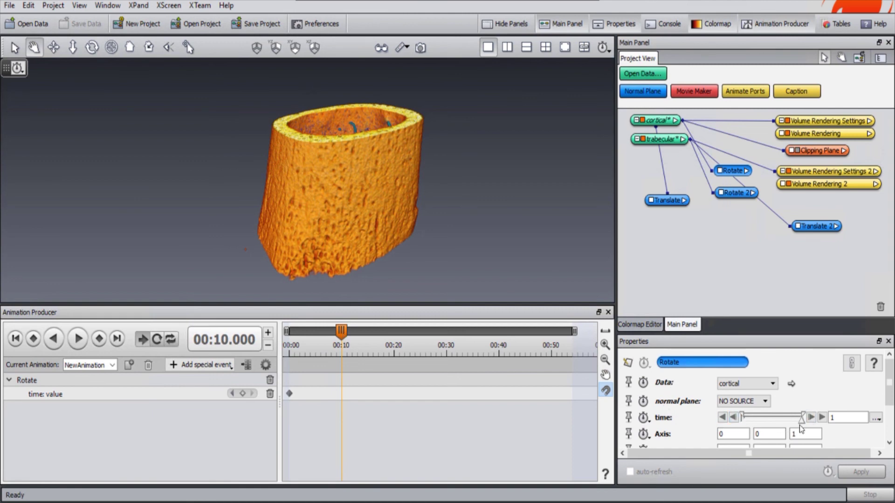
{"action": "mouse_move", "coordinate": [802, 417]}
{"action": "left_mouse_down"}
{"action": "mouse_move", "coordinate": [790, 417]}
{"action": "mouse_move", "coordinate": [809, 417]}
{"action": "left_mouse_up"}
{"action": "left_click", "coordinate": [647, 420]}
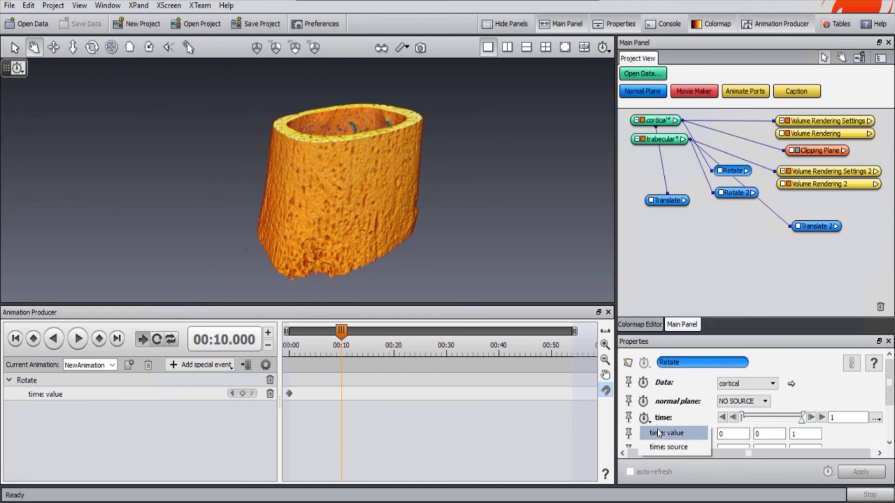
{"action": "left_click", "coordinate": [660, 434]}
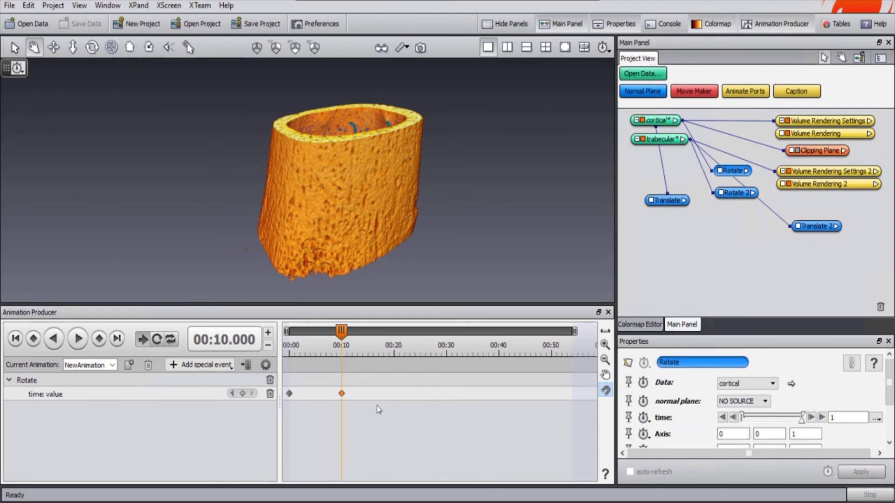
Step: Compare the cortical Rotate track's two keyframes and set the value of the 00:00 keyframe to 0
{"action": "mouse_move", "coordinate": [301, 395]}
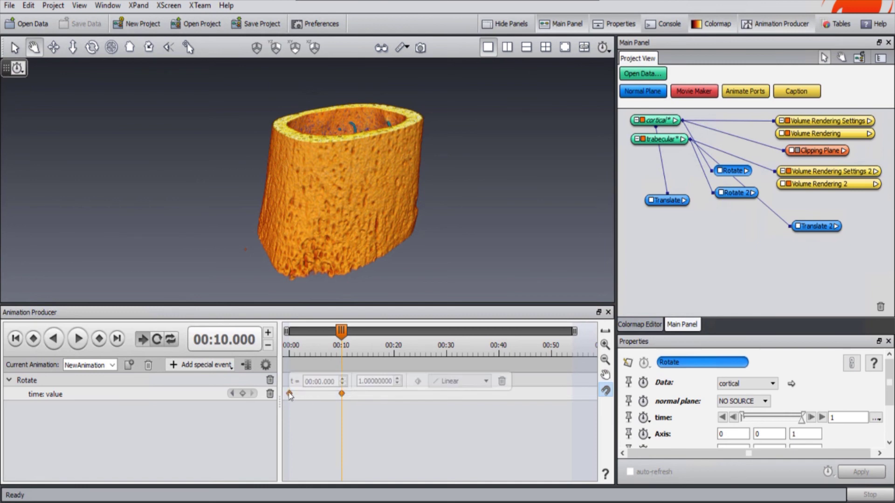
{"action": "mouse_move", "coordinate": [341, 395]}
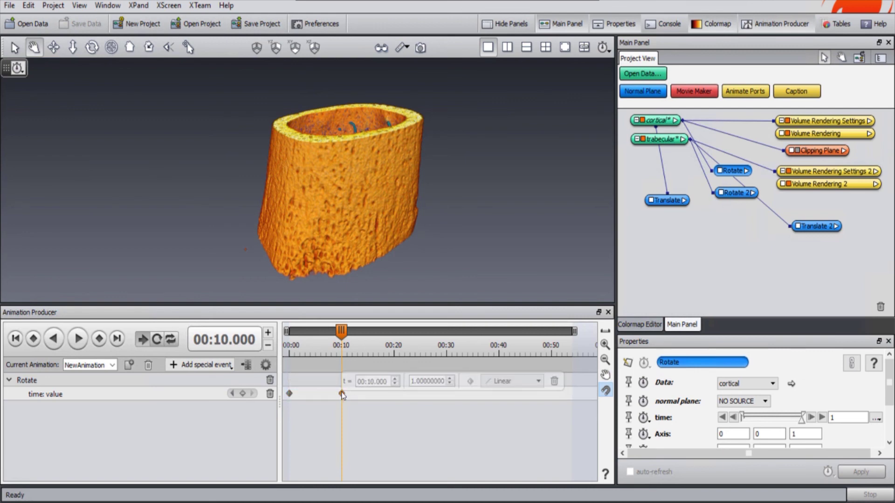
{"action": "left_click", "coordinate": [341, 393]}
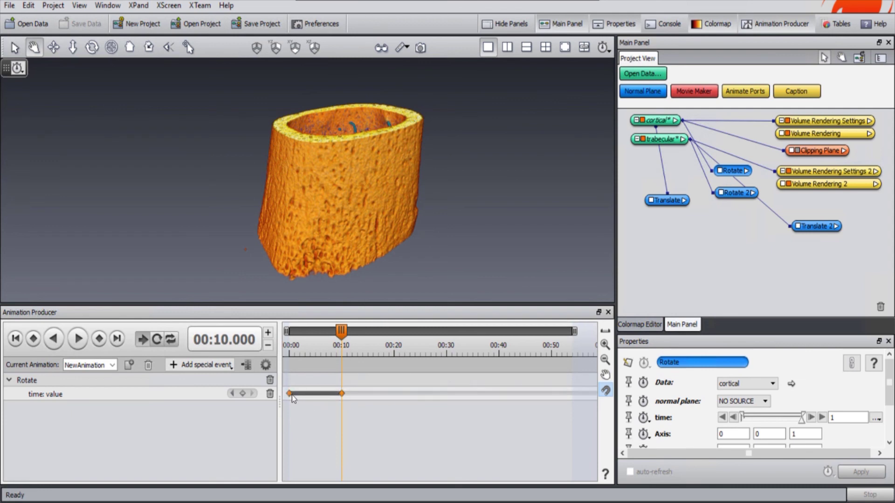
{"action": "mouse_move", "coordinate": [290, 395]}
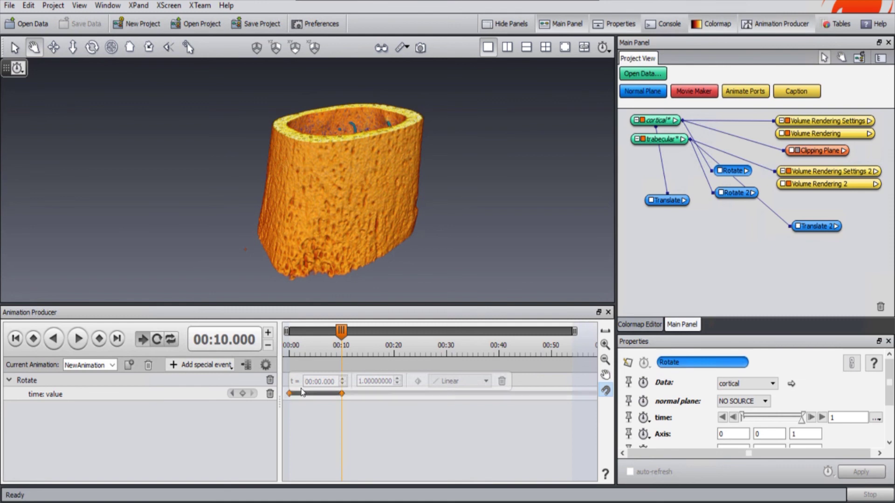
{"action": "left_click", "coordinate": [360, 381]}
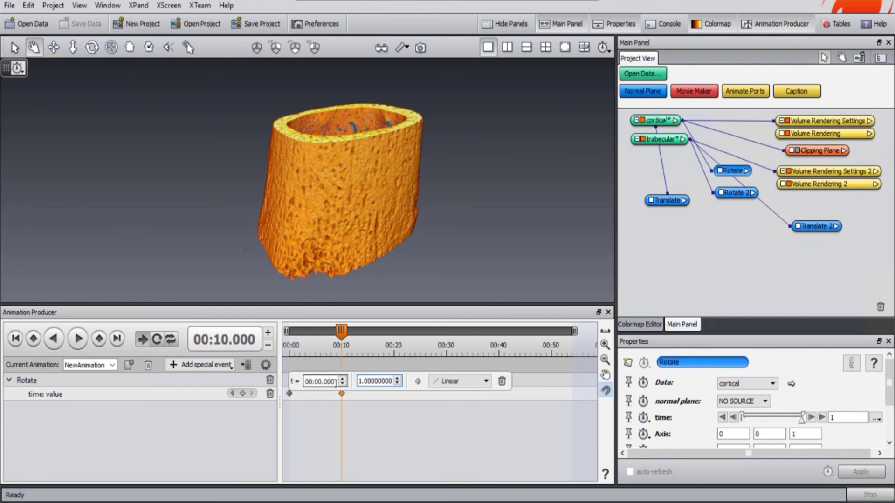
{"action": "type", "text": "0"}
{"action": "key", "text": "Return"}
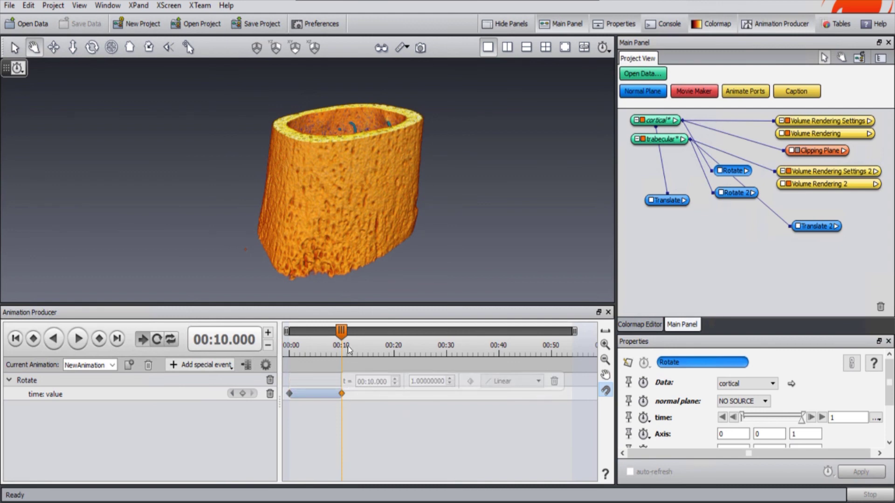
Step: Return the timeline to 00:00 and keyframe the trabecular Rotate 2 module's time value at 0
{"action": "mouse_move", "coordinate": [345, 336]}
{"action": "left_mouse_down"}
{"action": "mouse_move", "coordinate": [300, 338]}
{"action": "mouse_move", "coordinate": [344, 336]}
{"action": "left_mouse_up"}
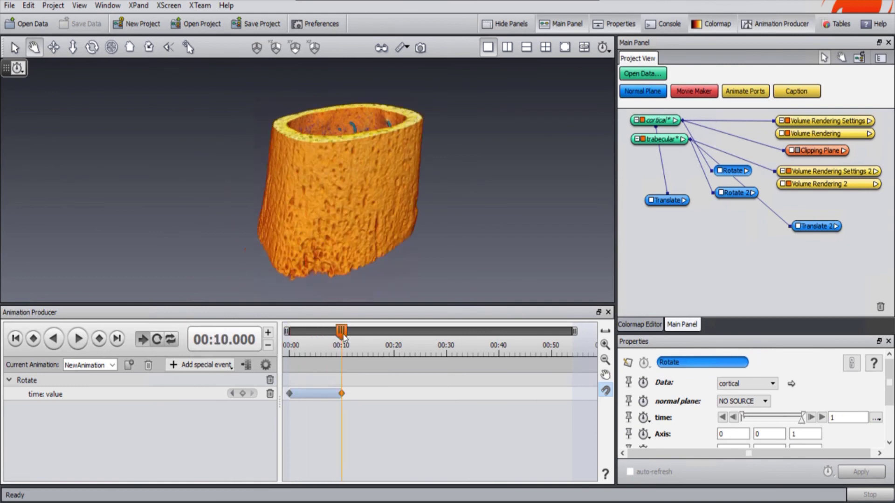
{"action": "left_click", "coordinate": [737, 196]}
{"action": "left_click_drag", "start_coordinate": [737, 195], "coordinate": [736, 201]}
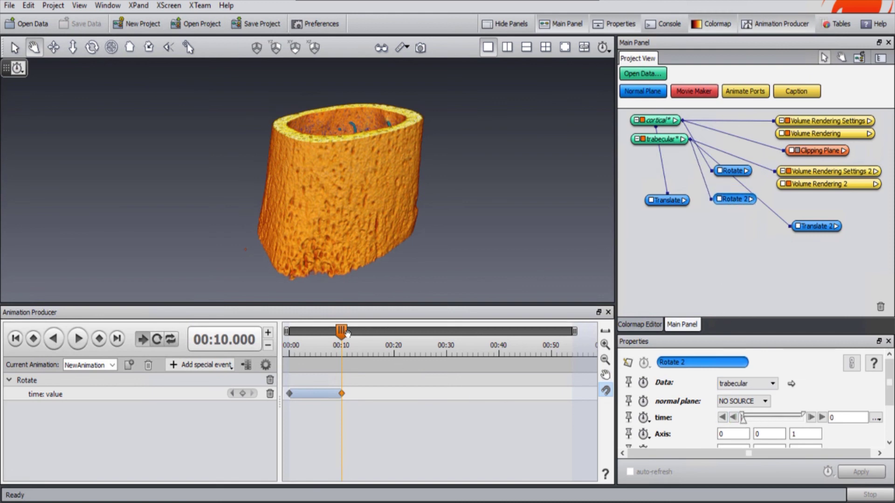
{"action": "left_click_drag", "start_coordinate": [344, 331], "coordinate": [290, 336]}
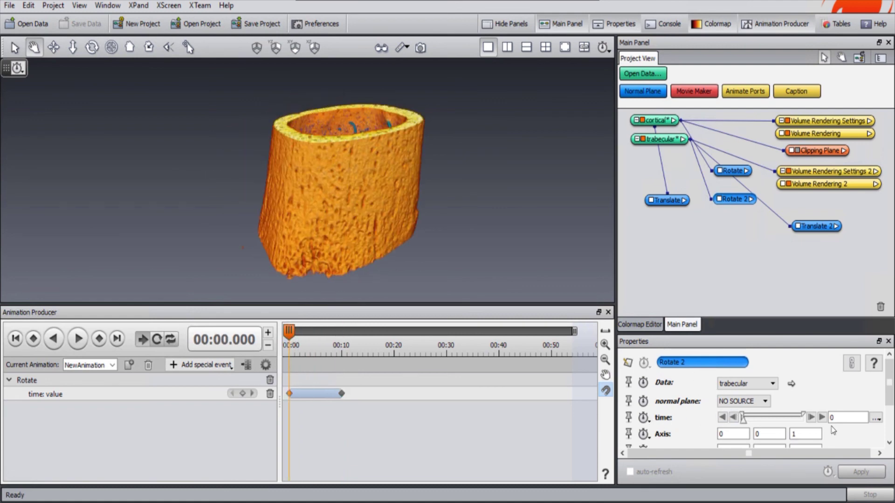
{"action": "left_click", "coordinate": [644, 419]}
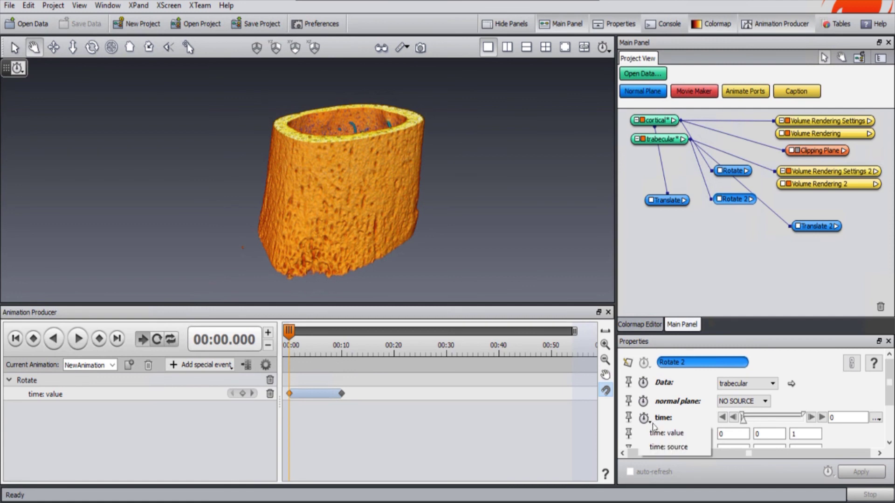
{"action": "left_click", "coordinate": [661, 432]}
Step: Move the timeline to 00:10, set the trabecular Rotate 2 module's time to 1 and keyframe its time value
{"action": "left_click_drag", "start_coordinate": [286, 329], "coordinate": [341, 331]}
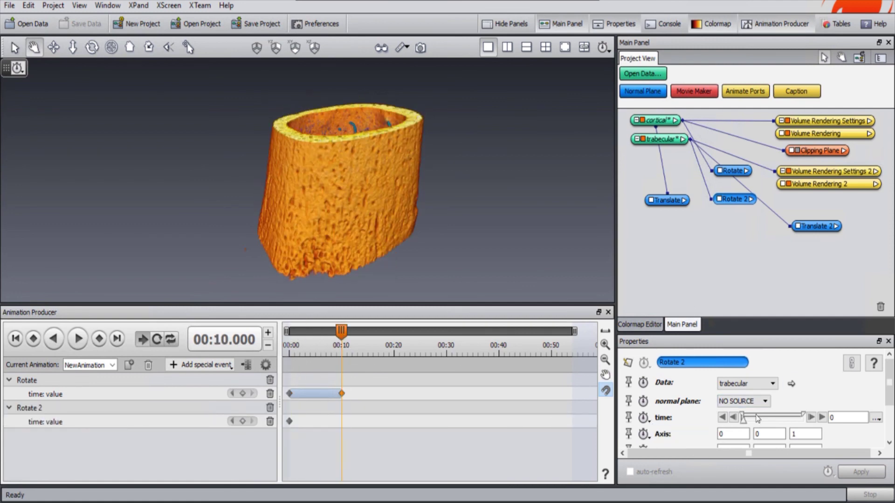
{"action": "left_click_drag", "start_coordinate": [758, 418], "coordinate": [802, 418]}
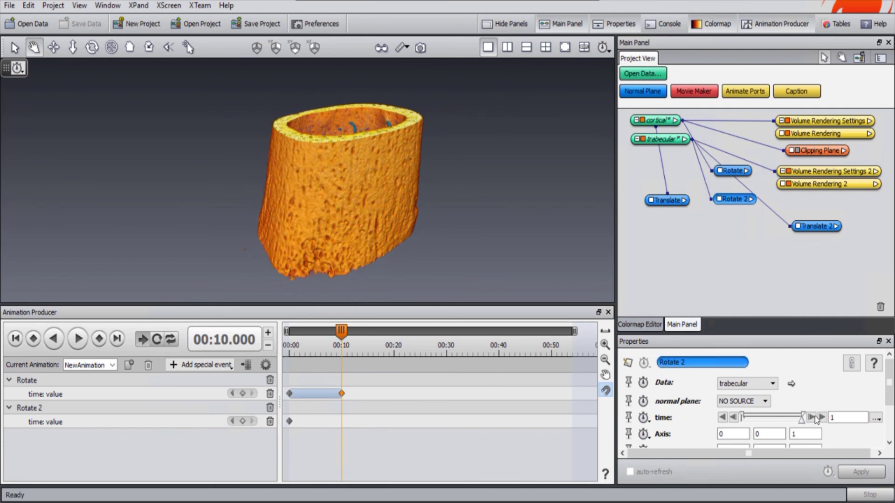
{"action": "left_click", "coordinate": [645, 423]}
{"action": "left_click", "coordinate": [662, 432]}
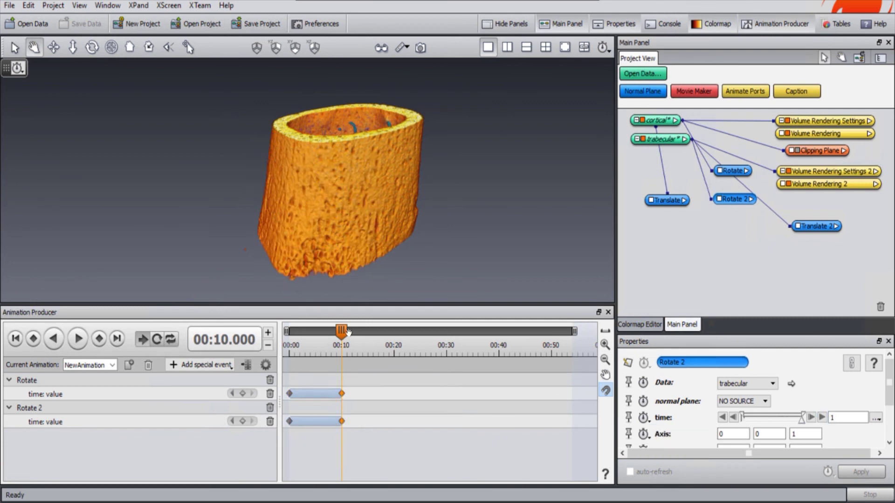
Step: Keyframe the Clipping Plane's Translate value at 100 with the timeline at 00:10
{"action": "mouse_move", "coordinate": [341, 331]}
{"action": "left_mouse_down"}
{"action": "mouse_move", "coordinate": [290, 332]}
{"action": "mouse_move", "coordinate": [341, 344]}
{"action": "left_mouse_up"}
{"action": "left_click", "coordinate": [819, 151]}
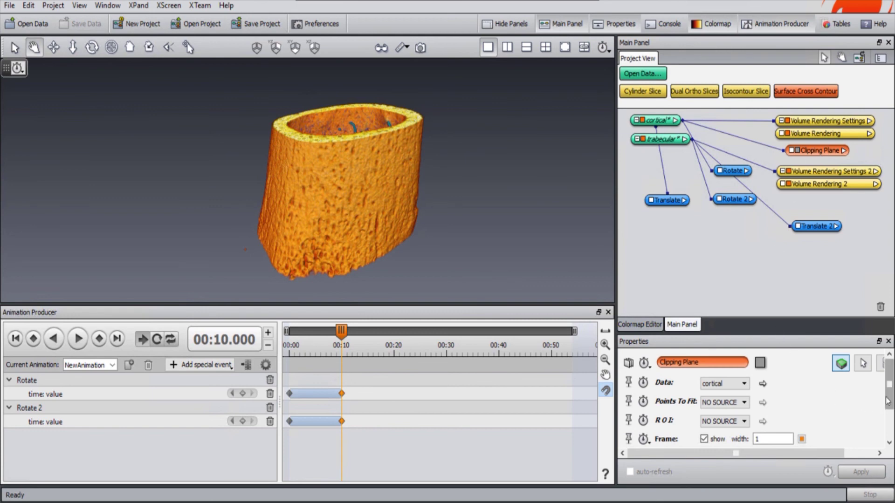
{"action": "left_click_drag", "start_coordinate": [888, 401], "coordinate": [877, 439]}
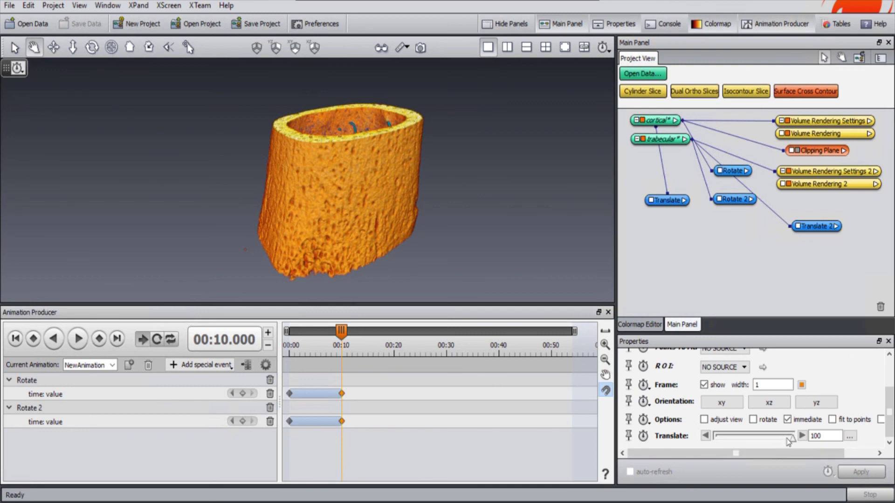
{"action": "left_click_drag", "start_coordinate": [791, 439], "coordinate": [815, 422]}
{"action": "left_click", "coordinate": [643, 436]}
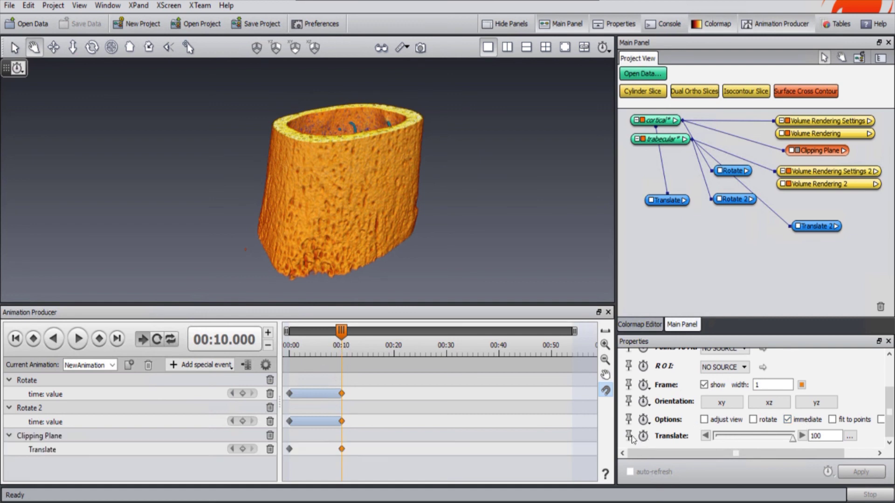
{"action": "left_click", "coordinate": [341, 449]}
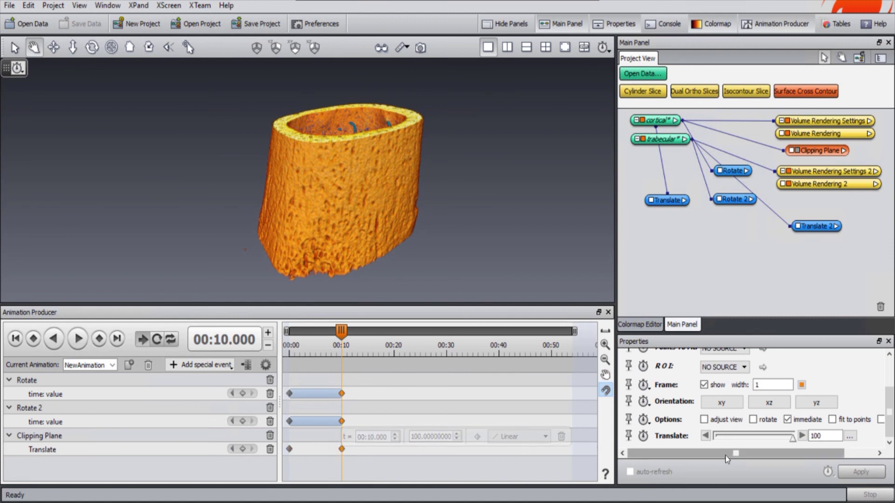
{"action": "double_click", "coordinate": [820, 435]}
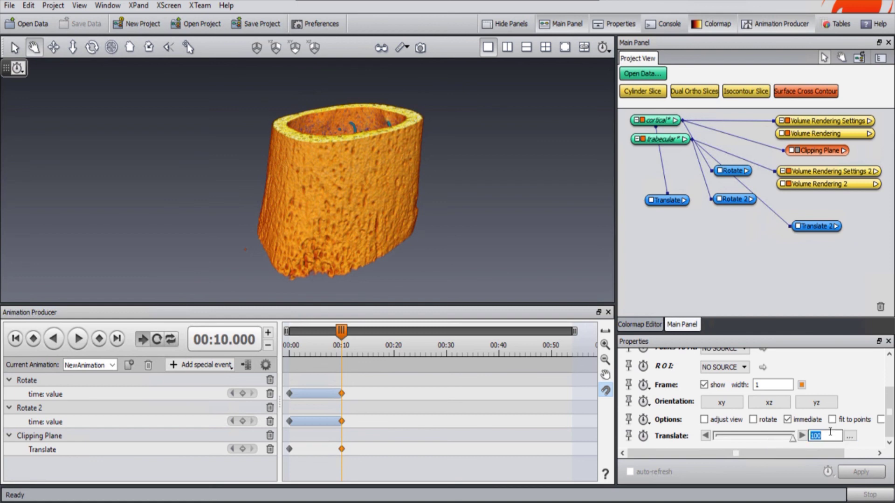
{"action": "mouse_move", "coordinate": [290, 450]}
Step: Move the timeline to 00:16, set the Clipping Plane's Translate to 0 and keyframe it
{"action": "left_click_drag", "start_coordinate": [341, 335], "coordinate": [372, 335]}
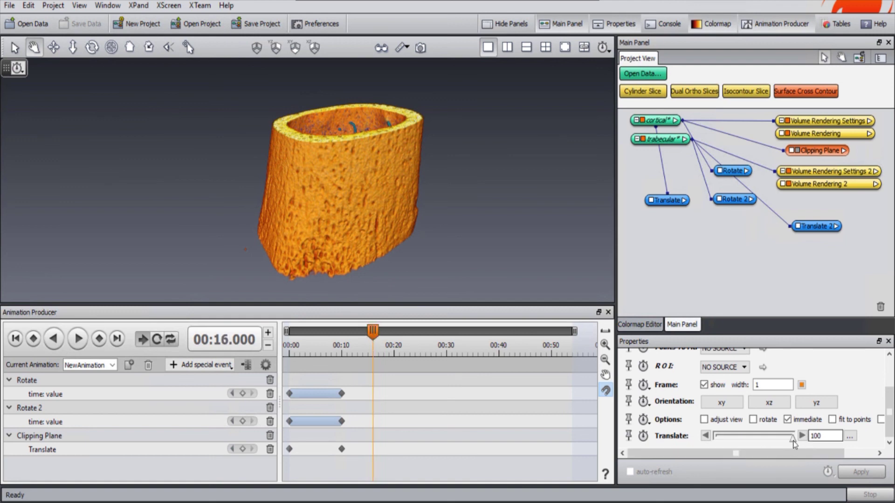
{"action": "left_click_drag", "start_coordinate": [792, 439], "coordinate": [708, 439]}
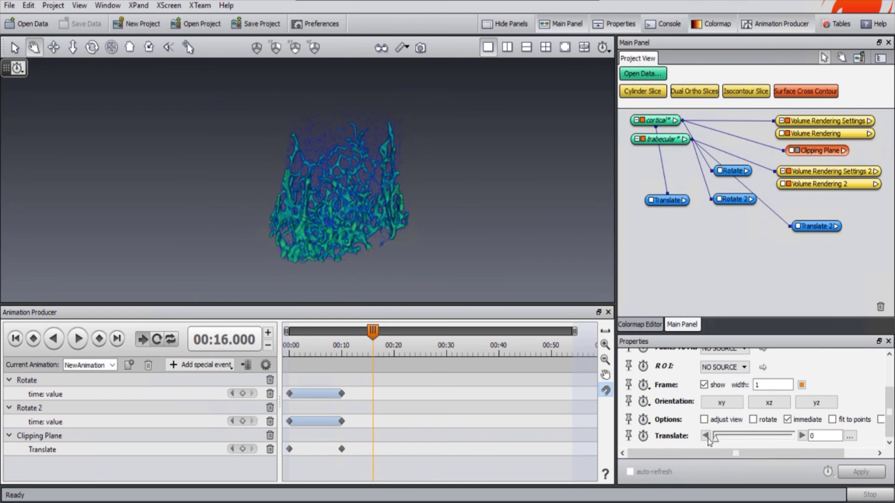
{"action": "left_click", "coordinate": [644, 436]}
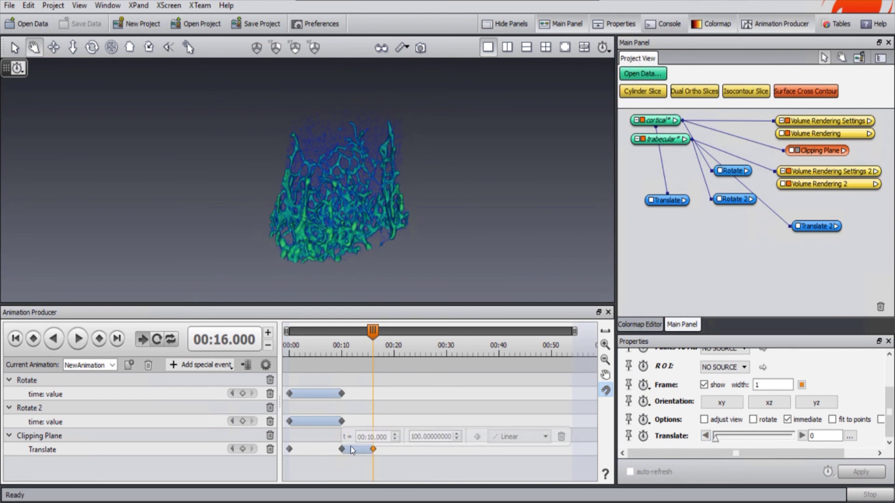
Step: Keyframe the Clipping Plane's Translate at 100 at 00:22, and scrub the timeline back to 00:07 to preview the clipping
{"action": "left_click_drag", "start_coordinate": [375, 332], "coordinate": [406, 336]}
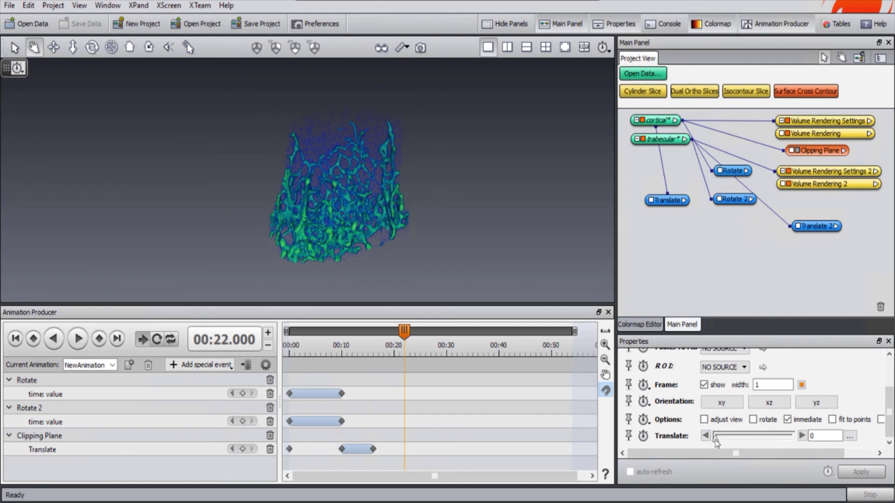
{"action": "left_click_drag", "start_coordinate": [716, 438], "coordinate": [799, 440]}
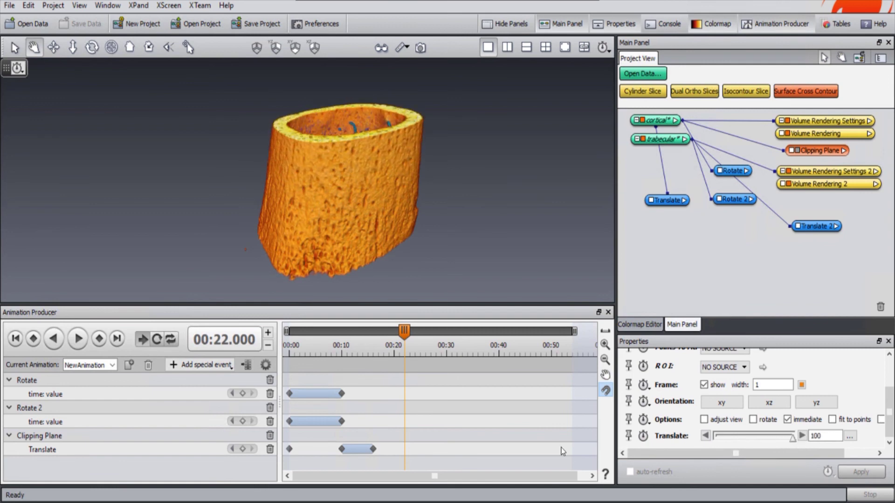
{"action": "left_click", "coordinate": [644, 437]}
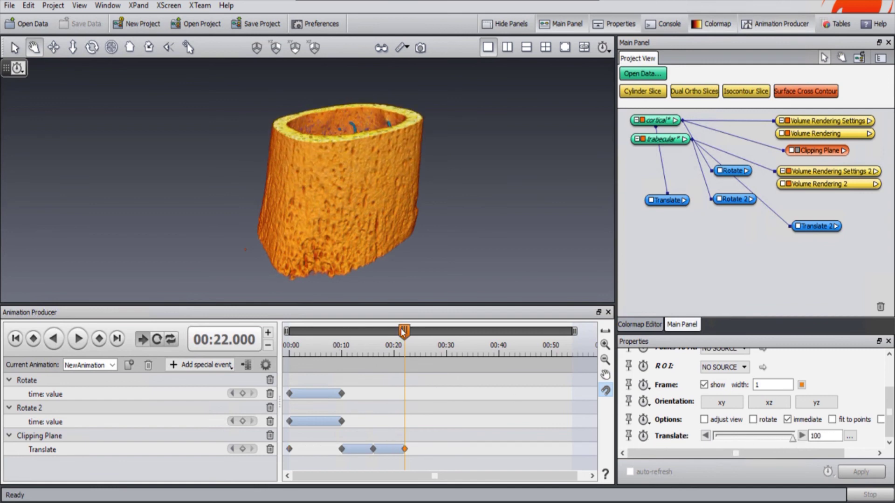
{"action": "left_click_drag", "start_coordinate": [403, 332], "coordinate": [346, 336]}
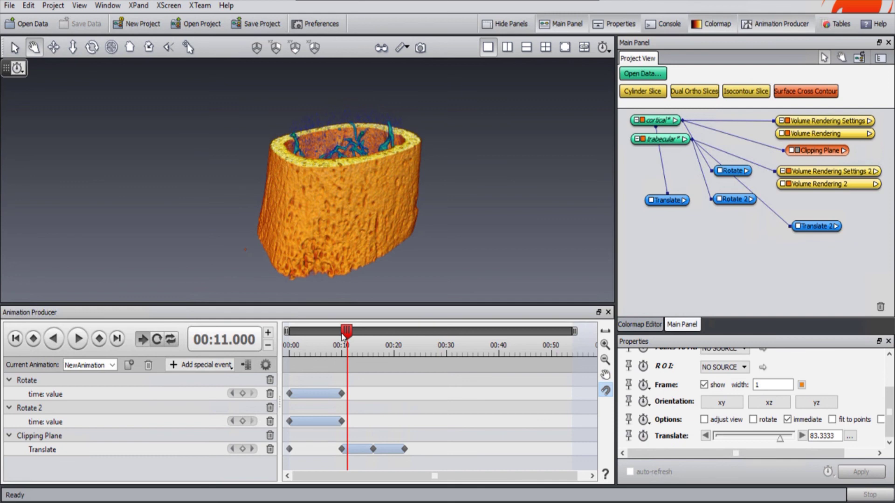
{"action": "left_click_drag", "start_coordinate": [346, 336], "coordinate": [325, 333]}
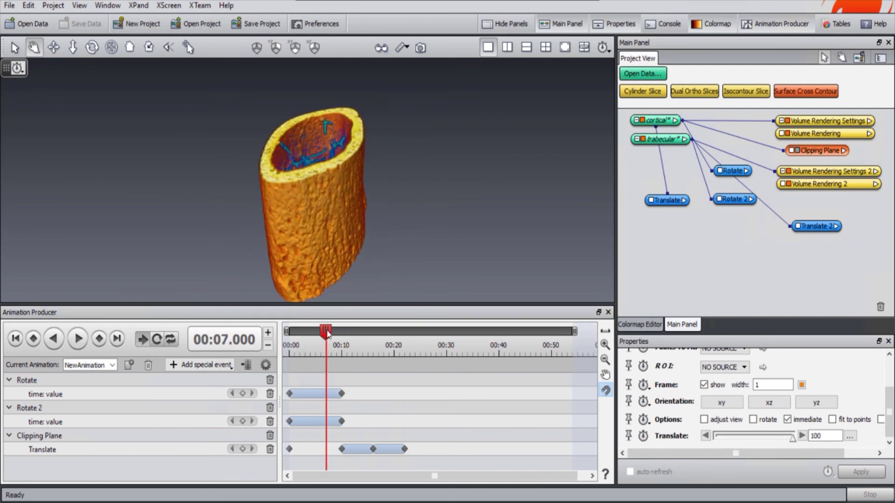
Step: Shift the Clipping Plane's last three Translate keyframes to 00:15, 00:21 and 00:27, and move both Rotate tracks' end keyframes to 00:13
{"action": "mouse_move", "coordinate": [403, 457]}
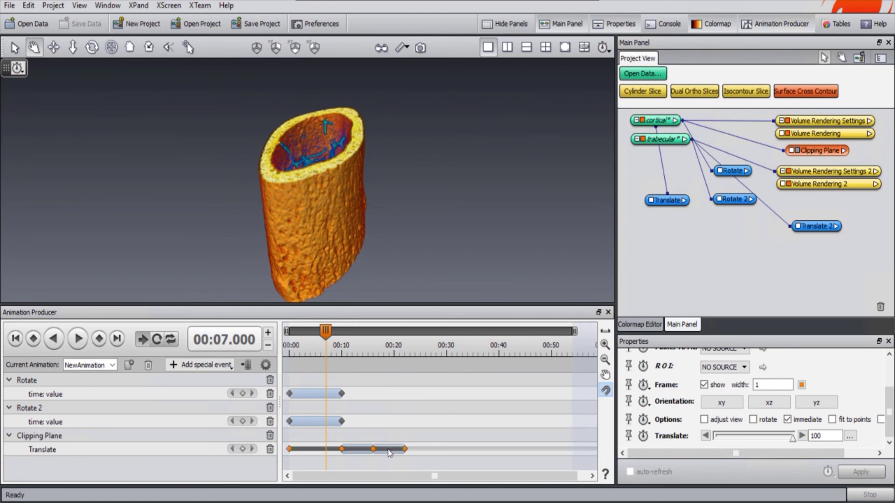
{"action": "left_click_drag", "start_coordinate": [394, 452], "coordinate": [415, 452]}
{"action": "left_click_drag", "start_coordinate": [315, 450], "coordinate": [289, 451]}
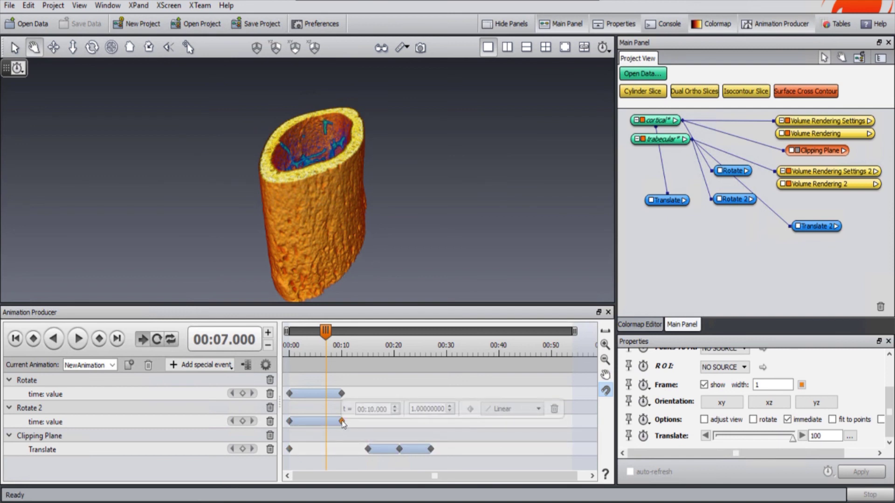
{"action": "left_click_drag", "start_coordinate": [342, 422], "coordinate": [358, 394]}
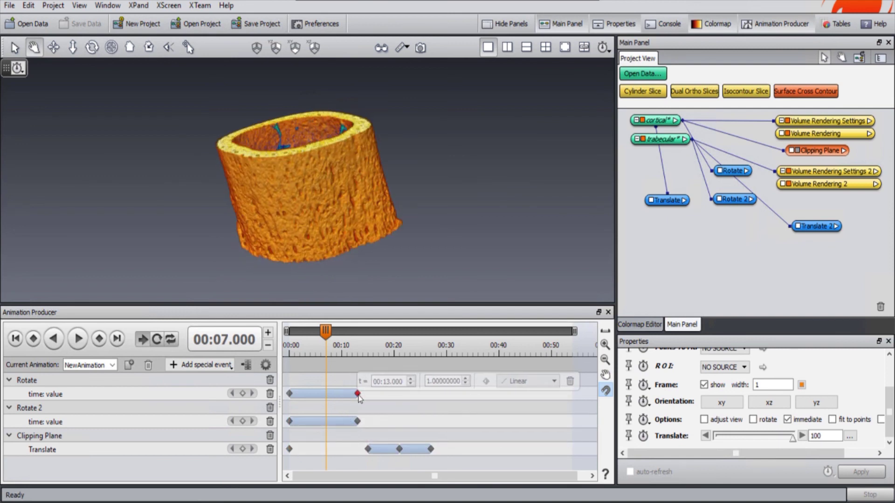
Step: Retime the Clipping Plane's second Translate keyframe to 00:11 and its third to 00:19
{"action": "left_click", "coordinate": [381, 450]}
{"action": "left_click_drag", "start_coordinate": [368, 449], "coordinate": [389, 452]}
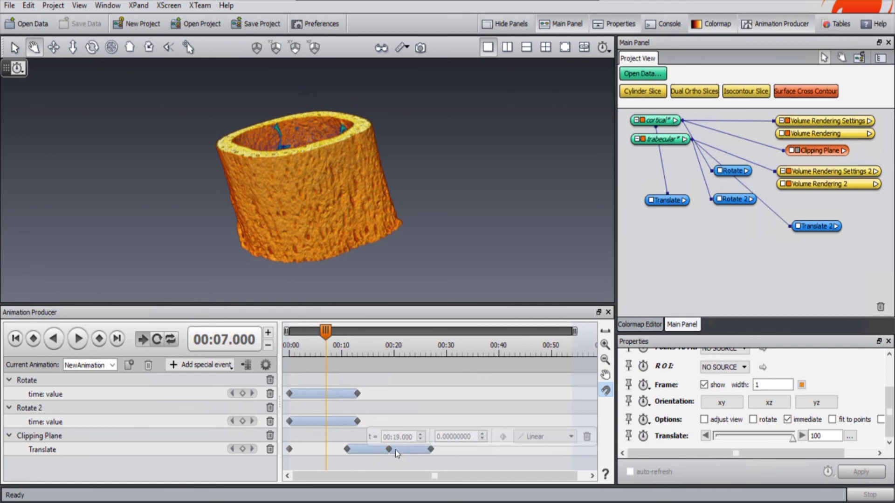
{"action": "left_click", "coordinate": [398, 457]}
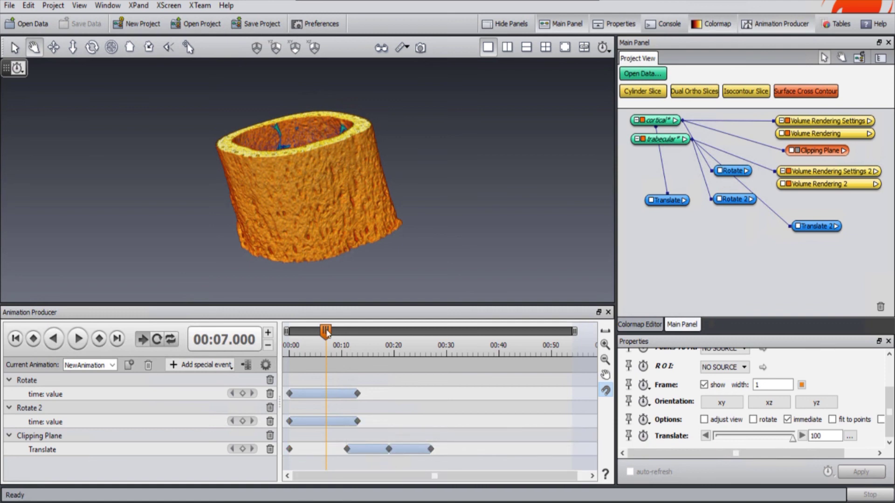
Step: Move the timeline to 00:04 and keyframe the cortical Volume Rendering's Alpha Scale at 1
{"action": "mouse_move", "coordinate": [326, 332]}
{"action": "left_mouse_down"}
{"action": "mouse_move", "coordinate": [379, 332]}
{"action": "mouse_move", "coordinate": [310, 334]}
{"action": "left_mouse_up"}
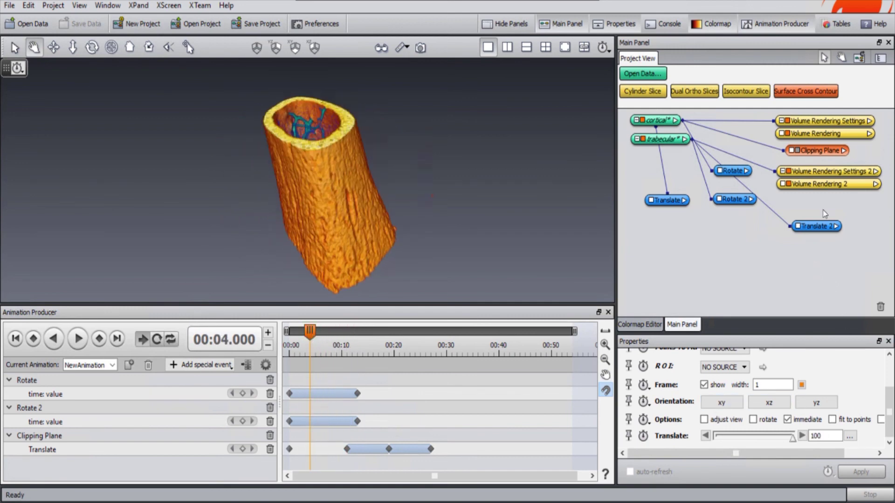
{"action": "left_click", "coordinate": [667, 121]}
{"action": "left_click", "coordinate": [803, 136]}
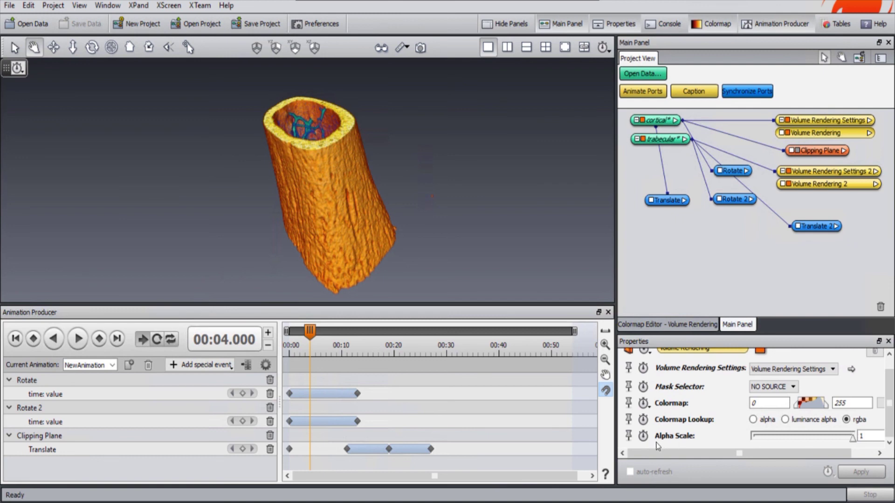
{"action": "mouse_move", "coordinate": [846, 442]}
{"action": "left_mouse_down"}
{"action": "mouse_move", "coordinate": [752, 437]}
{"action": "mouse_move", "coordinate": [854, 437]}
{"action": "left_mouse_up"}
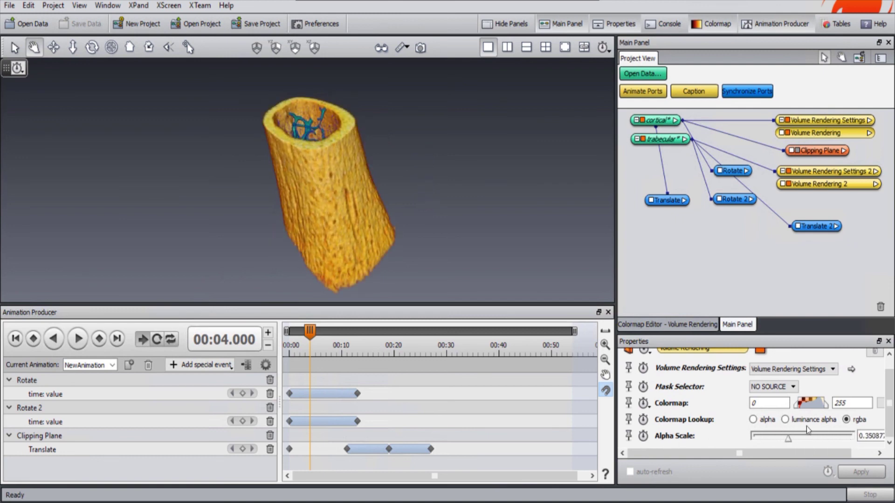
{"action": "left_click", "coordinate": [643, 436]}
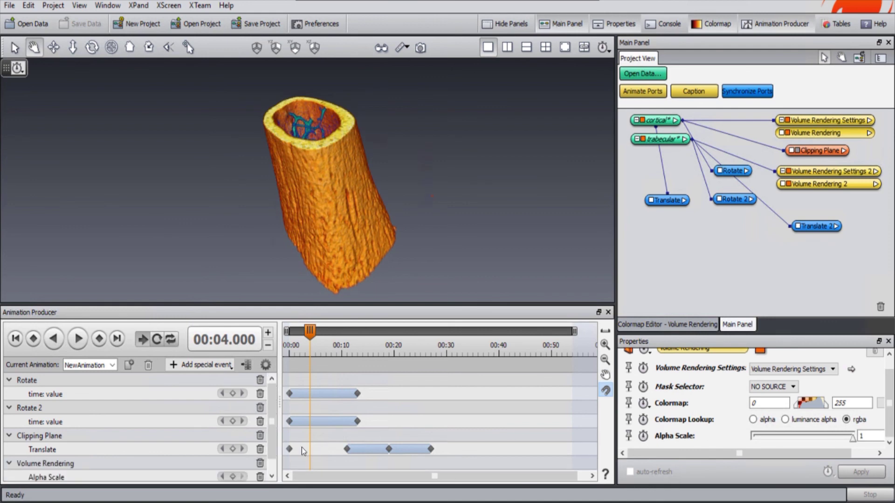
{"action": "scroll", "coordinate": [276, 457], "scroll_direction": "down", "scroll_amount": 1}
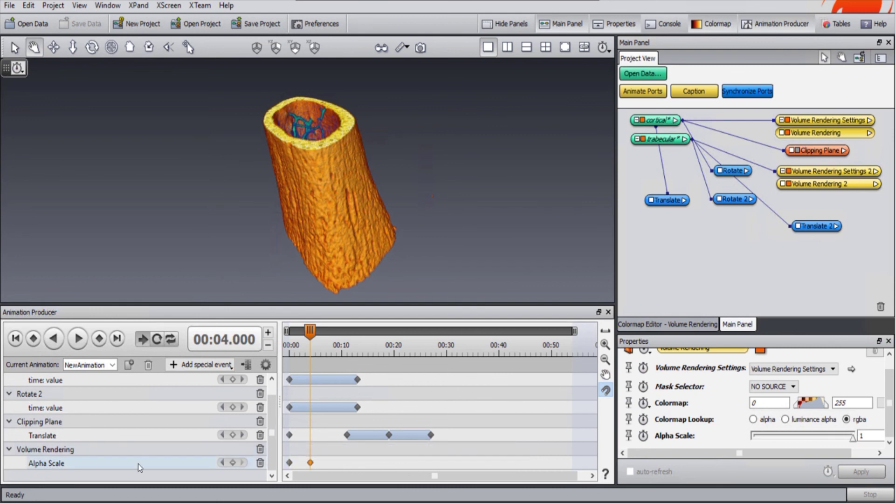
{"action": "mouse_move", "coordinate": [311, 464]}
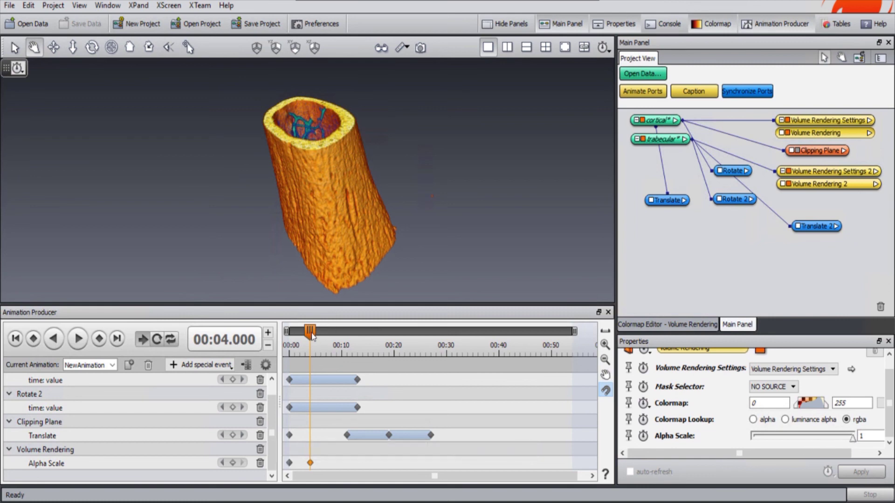
Step: Move the timeline to 00:10, lower the cortical Volume Rendering's Alpha Scale to about 0.016 and keyframe it
{"action": "left_click_drag", "start_coordinate": [313, 332], "coordinate": [342, 333]}
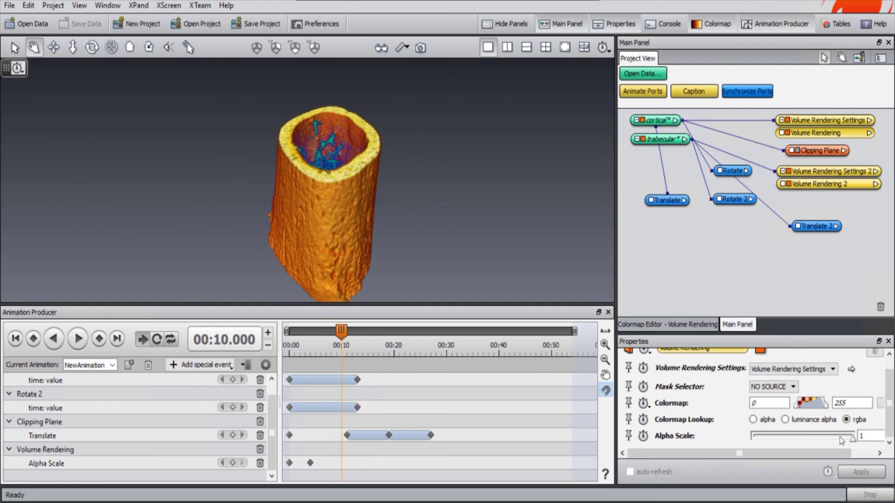
{"action": "left_click_drag", "start_coordinate": [852, 439], "coordinate": [755, 441]}
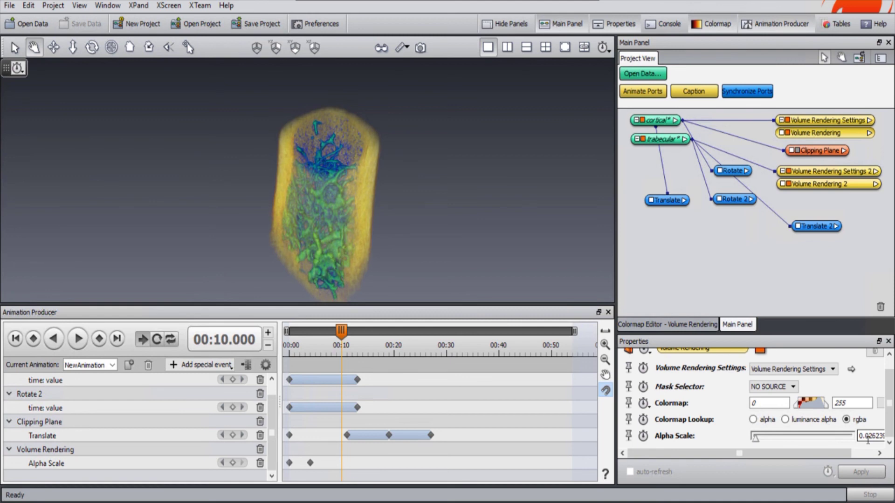
{"action": "scroll", "coordinate": [867, 439], "scroll_direction": "down", "scroll_amount": 2}
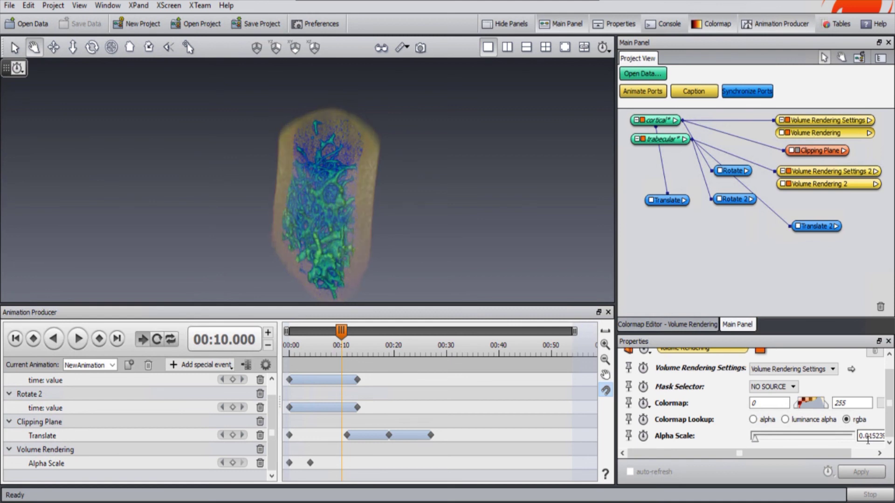
{"action": "scroll", "coordinate": [868, 440], "scroll_direction": "up", "scroll_amount": 2}
{"action": "scroll", "coordinate": [868, 439], "scroll_direction": "down", "scroll_amount": 1}
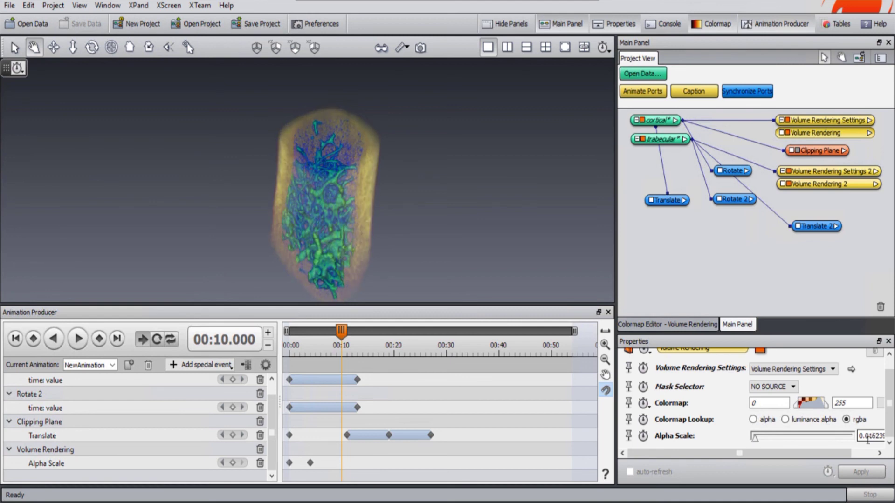
{"action": "left_click", "coordinate": [644, 436]}
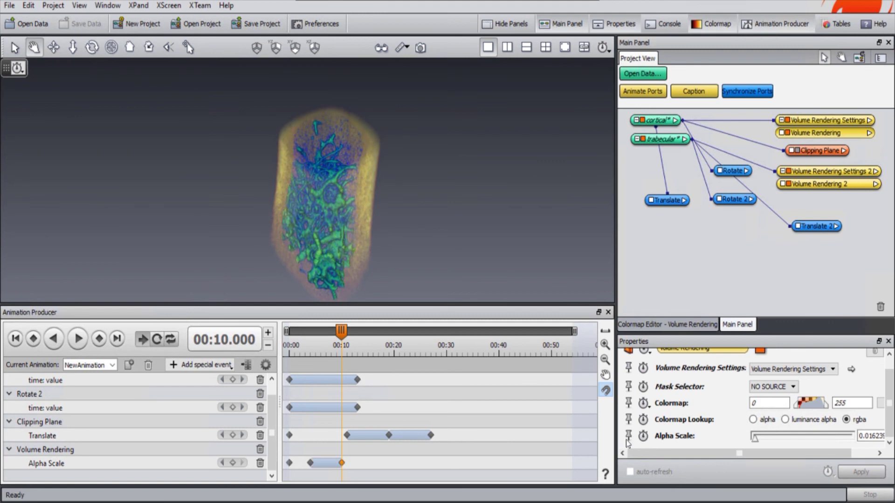
Step: Compare the interpolation curves for the Alpha Scale keyframe at 00:04 and set it to OutQuad
{"action": "left_click", "coordinate": [310, 463]}
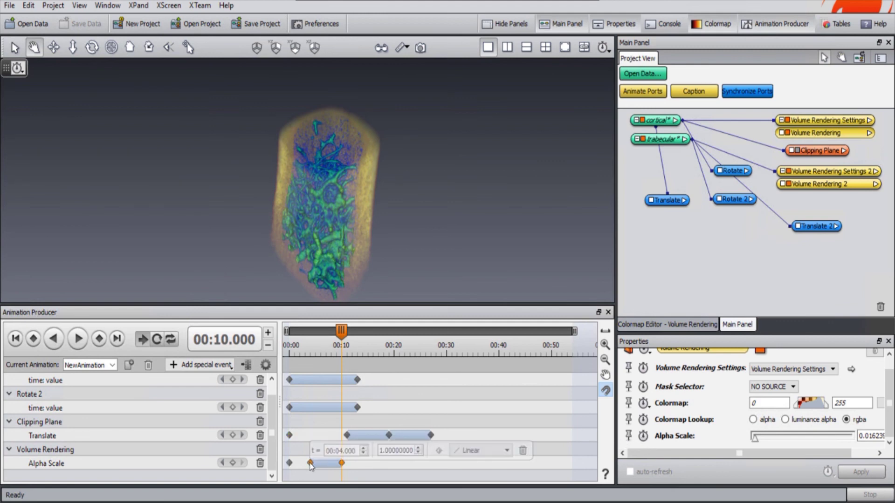
{"action": "left_click", "coordinate": [507, 451]}
{"action": "key", "text": "Down"}
{"action": "key", "text": "Return"}
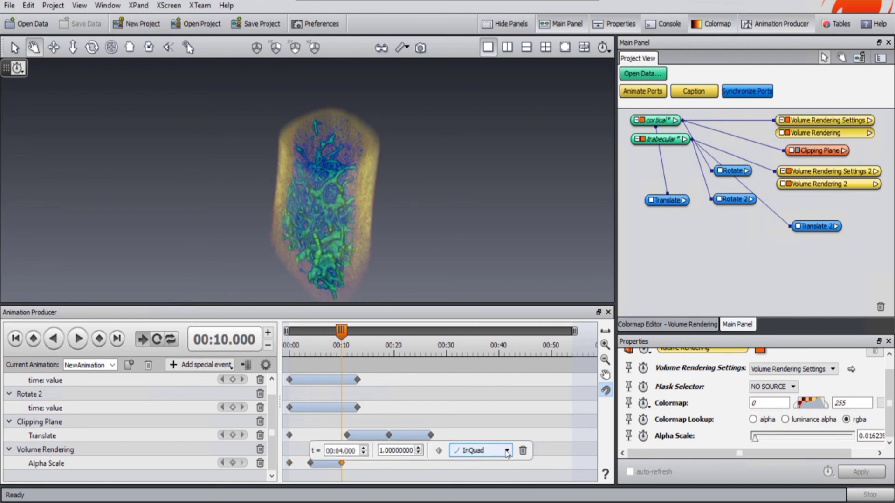
{"action": "key", "text": "Down"}
{"action": "key", "text": "Down"}
{"action": "key", "text": "Down"}
{"action": "key", "text": "Down"}
{"action": "key", "text": "Down"}
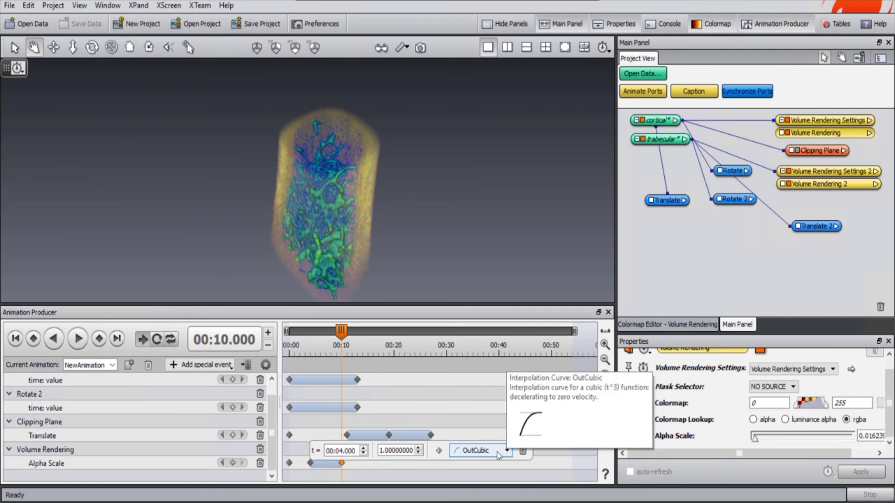
{"action": "key", "text": "Up"}
{"action": "key", "text": "Up"}
{"action": "key", "text": "Up"}
{"action": "key", "text": "Up"}
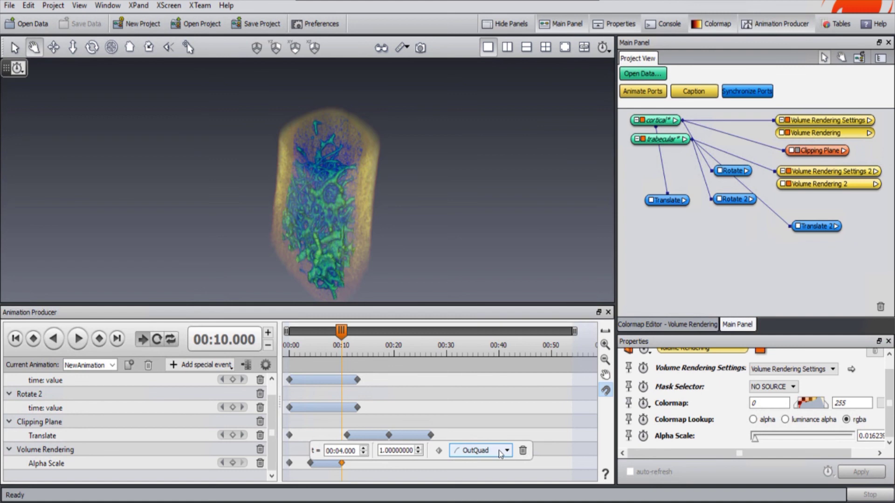
{"action": "key", "text": "Down"}
{"action": "key", "text": "Up"}
{"action": "left_click", "coordinate": [499, 451]}
{"action": "key", "text": "Escape"}
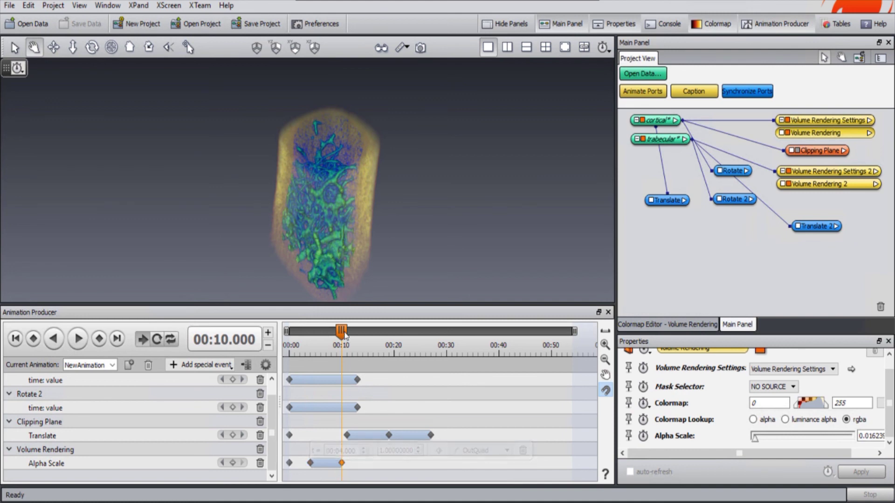
Step: Shift the Clipping Plane's last three Translate keyframes to 00:19, 00:27 and 00:35
{"action": "mouse_move", "coordinate": [341, 331]}
{"action": "left_mouse_down"}
{"action": "mouse_move", "coordinate": [300, 334]}
{"action": "mouse_move", "coordinate": [344, 336]}
{"action": "left_mouse_up"}
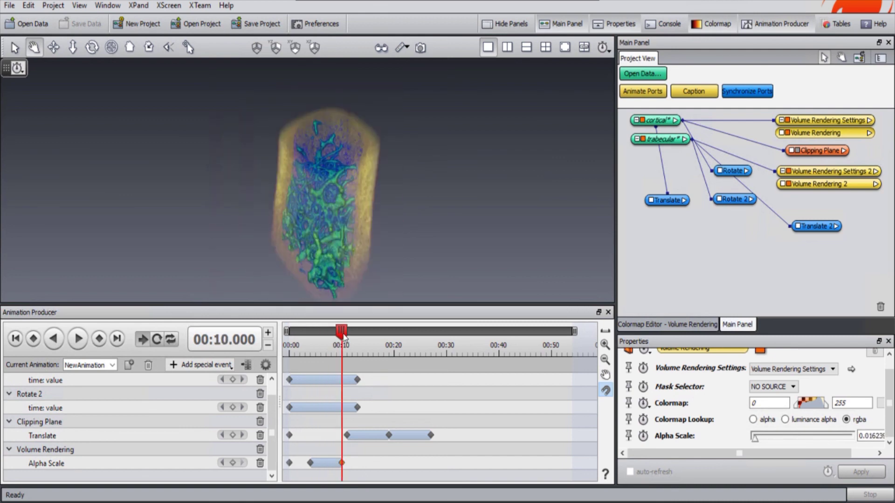
{"action": "left_click_drag", "start_coordinate": [346, 337], "coordinate": [350, 335]}
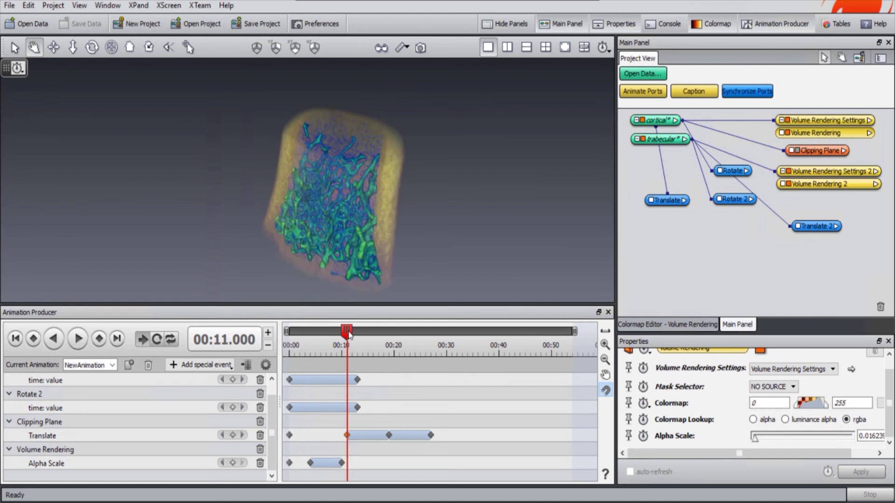
{"action": "mouse_move", "coordinate": [352, 334]}
{"action": "left_mouse_down"}
{"action": "mouse_move", "coordinate": [372, 335]}
{"action": "mouse_move", "coordinate": [340, 336]}
{"action": "left_mouse_up"}
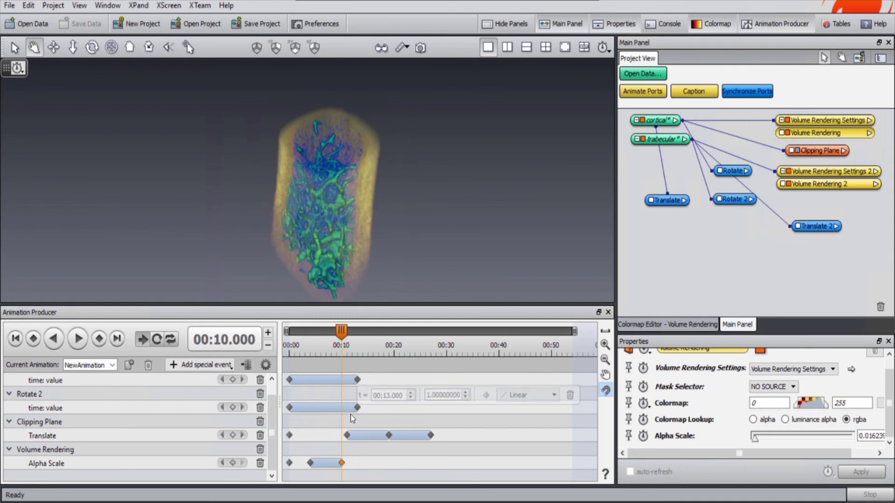
{"action": "left_click_drag", "start_coordinate": [365, 437], "coordinate": [410, 432]}
{"action": "left_click_drag", "start_coordinate": [331, 436], "coordinate": [285, 436]}
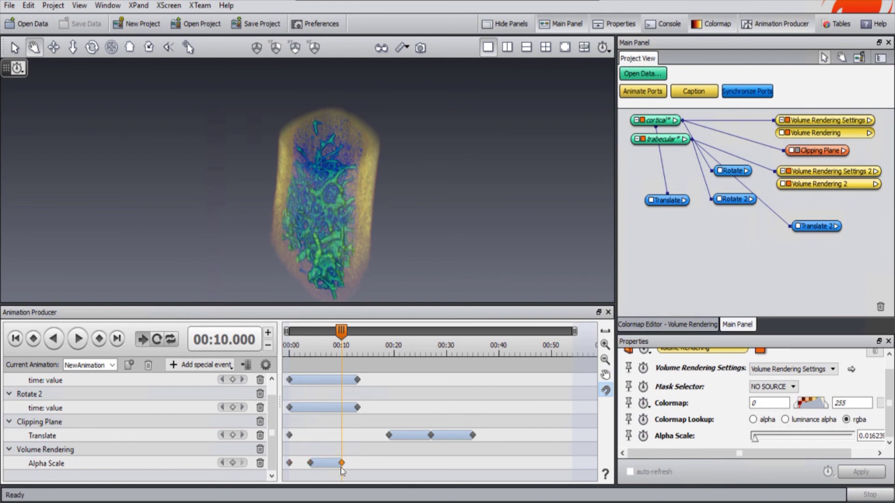
Step: Retime the end keyframes of both Rotate and Rotate 2 to 00:16
{"action": "mouse_move", "coordinate": [343, 464]}
{"action": "left_click_drag", "start_coordinate": [341, 332], "coordinate": [353, 335]}
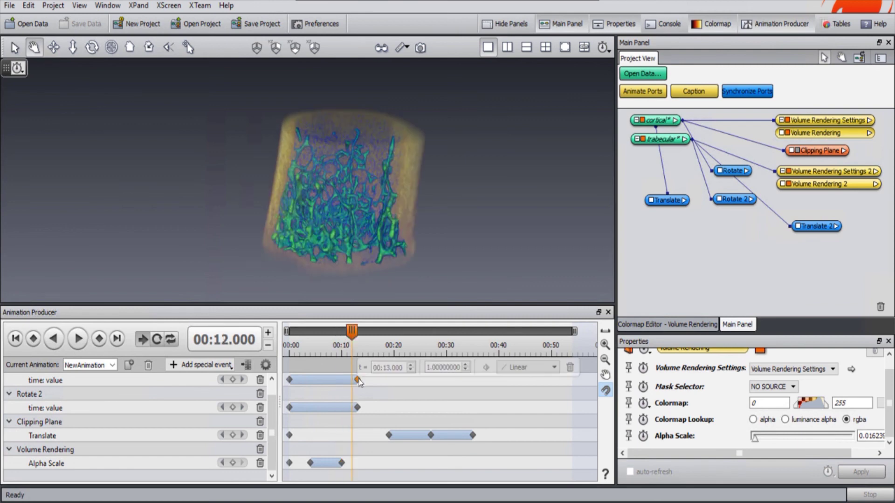
{"action": "left_click_drag", "start_coordinate": [358, 379], "coordinate": [373, 408]}
Step: Move the timeline to 00:16, raise the cortical Volume Rendering's Alpha Scale to 1 and keyframe it
{"action": "left_click_drag", "start_coordinate": [357, 336], "coordinate": [373, 338]}
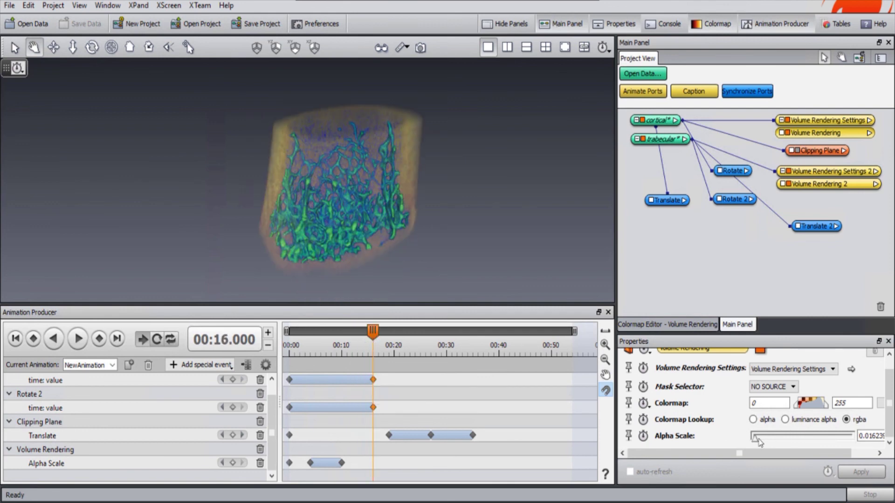
{"action": "left_click_drag", "start_coordinate": [756, 440], "coordinate": [852, 438]}
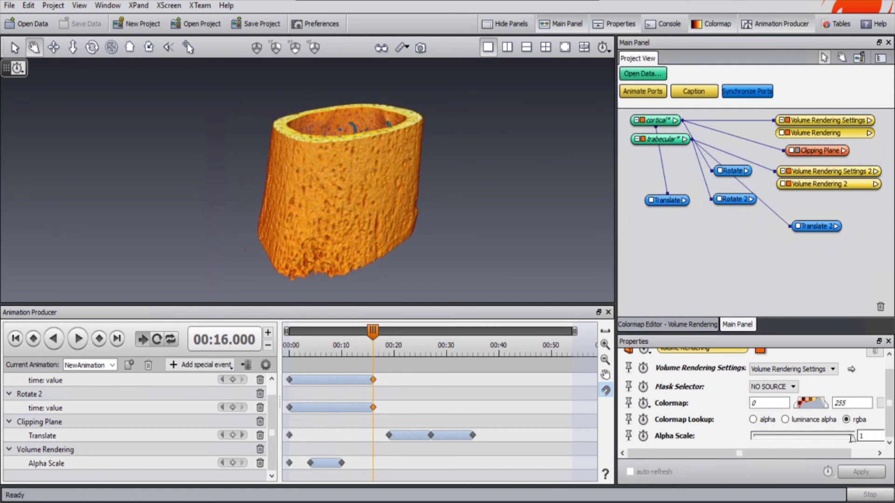
{"action": "left_click", "coordinate": [644, 437]}
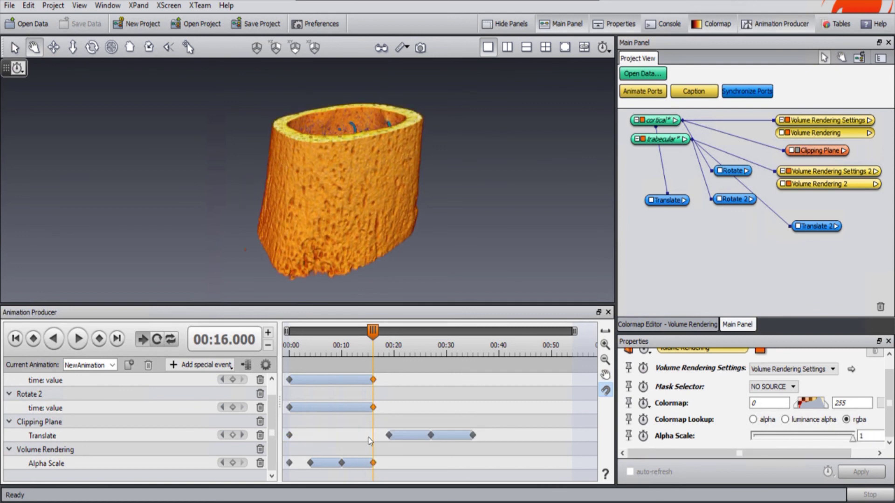
Step: Retime the Clipping Plane's last three Translate keyframes to 00:16, 00:24 and 00:33
{"action": "left_click", "coordinate": [389, 436]}
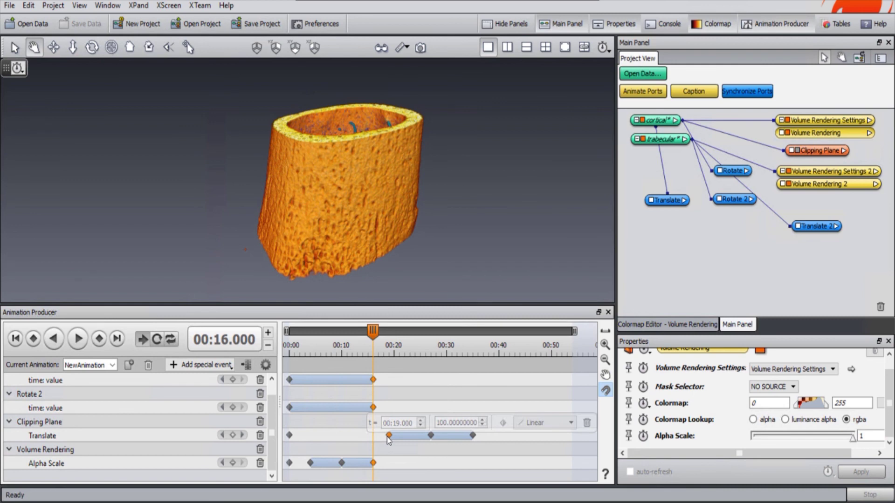
{"action": "left_click_drag", "start_coordinate": [387, 438], "coordinate": [374, 439]}
{"action": "left_click_drag", "start_coordinate": [430, 436], "coordinate": [461, 437]}
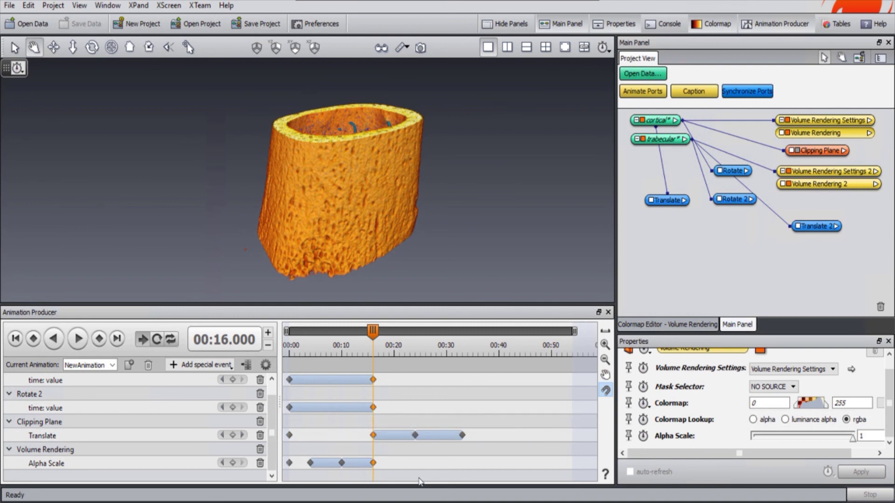
Step: Move the timeline to 00:33 and set the Z end point of the cortical Translate module to 1200
{"action": "left_click_drag", "start_coordinate": [372, 331], "coordinate": [463, 346]}
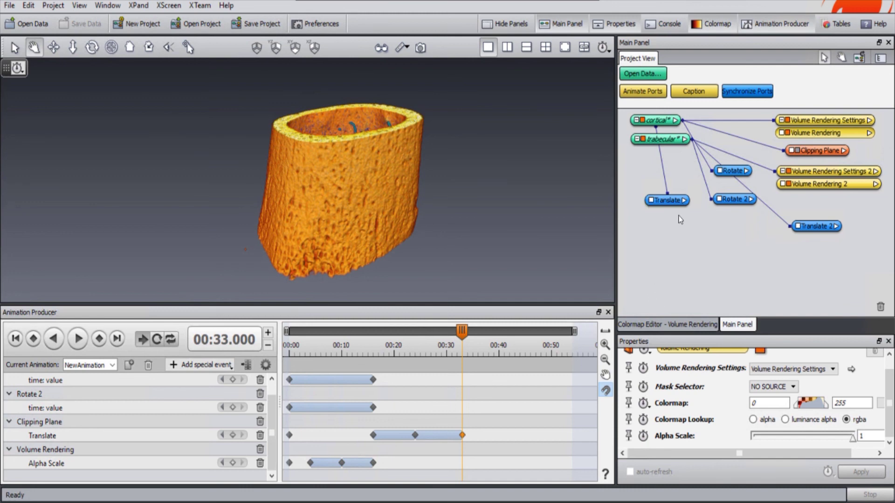
{"action": "mouse_move", "coordinate": [672, 205]}
{"action": "left_mouse_down"}
{"action": "mouse_move", "coordinate": [671, 216]}
{"action": "mouse_move", "coordinate": [668, 201]}
{"action": "left_mouse_up"}
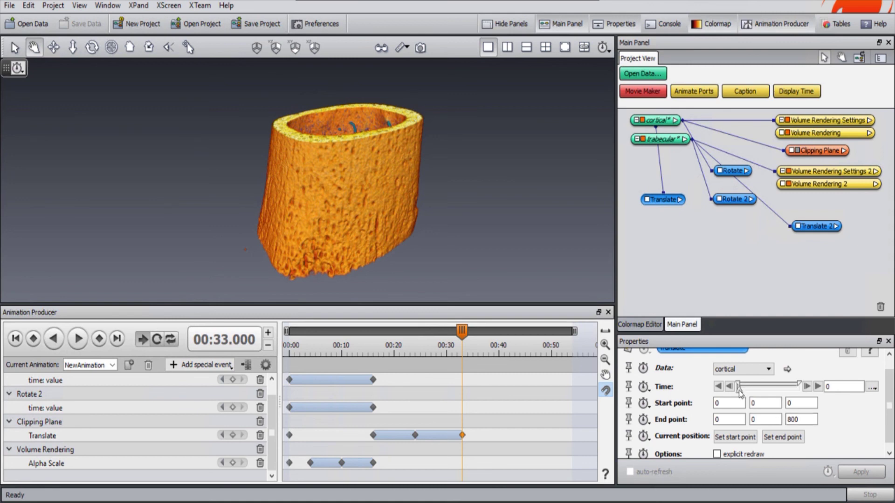
{"action": "left_click_drag", "start_coordinate": [739, 391], "coordinate": [721, 395]}
{"action": "double_click", "coordinate": [807, 424]}
{"action": "type", "text": "12"}
{"action": "key", "text": "Return"}
Step: Preview the cortical Translate's motion and keyframe its Time value at 0 at 00:33
{"action": "left_click_drag", "start_coordinate": [739, 392], "coordinate": [721, 400]}
{"action": "left_click", "coordinate": [645, 388]}
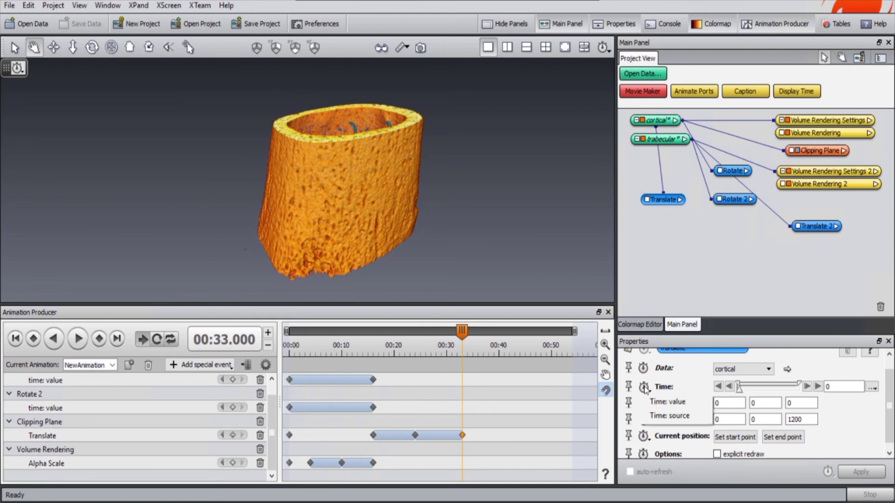
{"action": "left_click", "coordinate": [666, 401]}
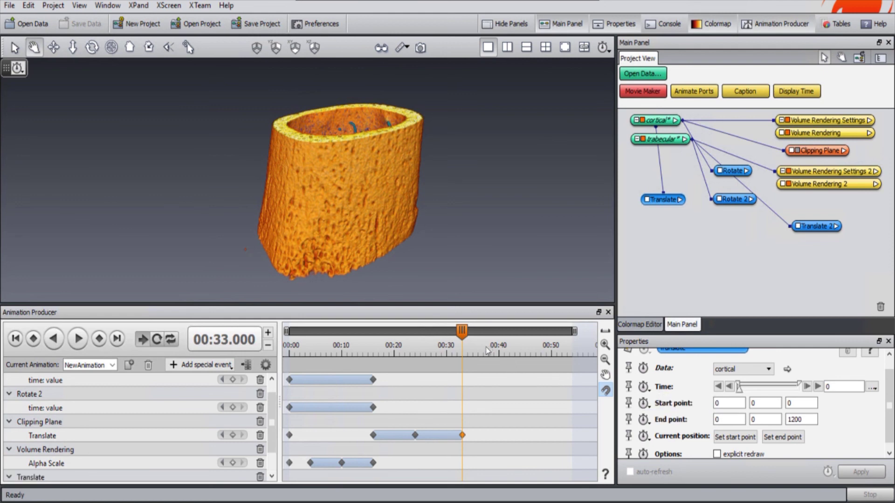
{"action": "left_click", "coordinate": [272, 476]}
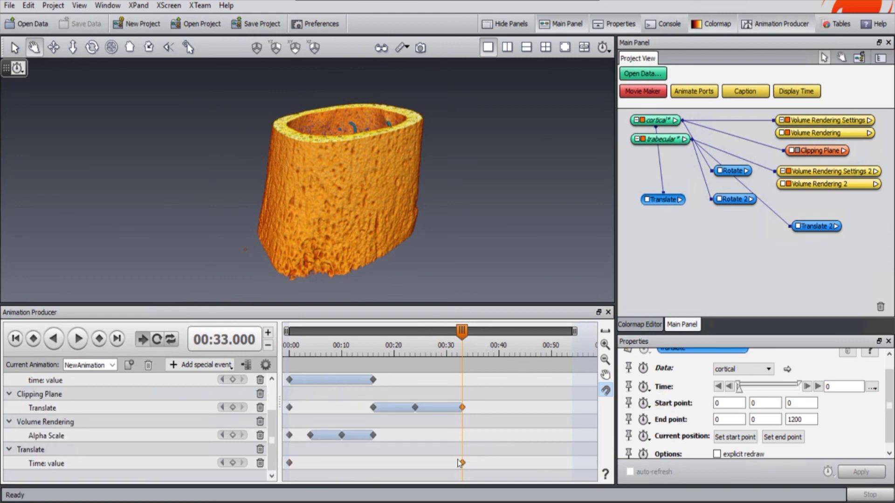
Step: Move the timeline to 00:40, set the cortical Translate's Time to 1 and keyframe its value
{"action": "left_click_drag", "start_coordinate": [461, 331], "coordinate": [499, 334]}
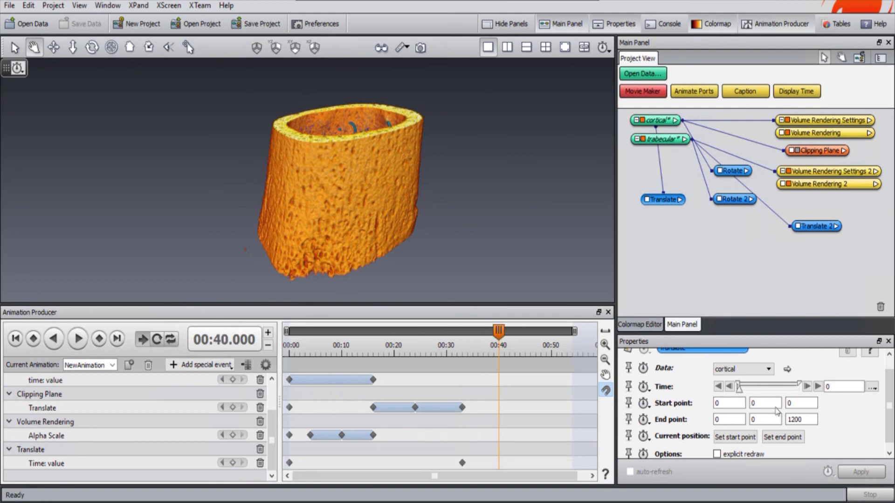
{"action": "left_click_drag", "start_coordinate": [741, 393], "coordinate": [831, 387]}
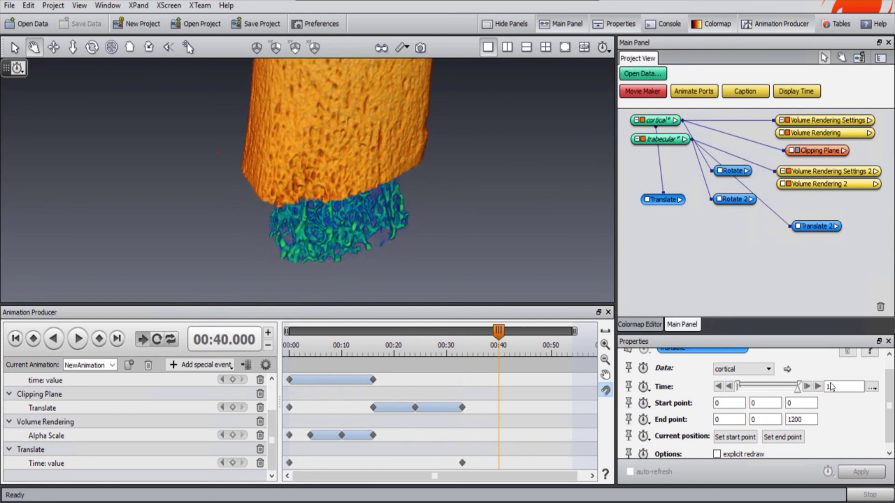
{"action": "left_click", "coordinate": [644, 388]}
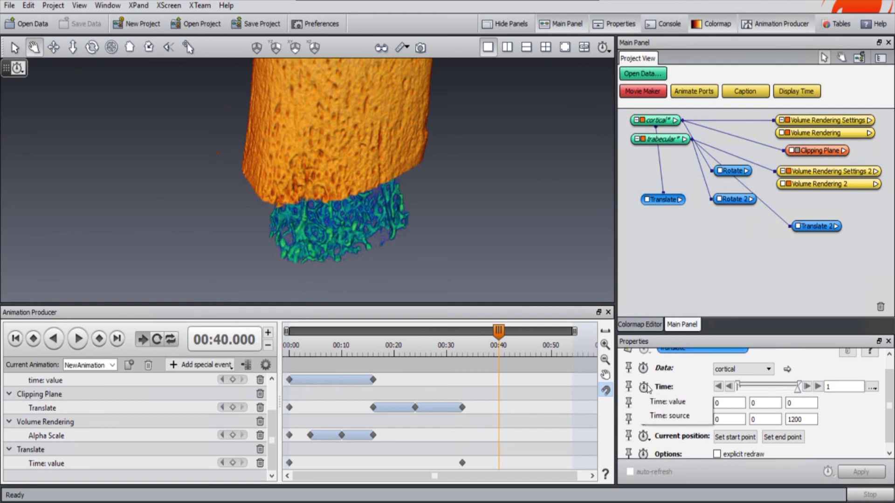
{"action": "left_click", "coordinate": [666, 402]}
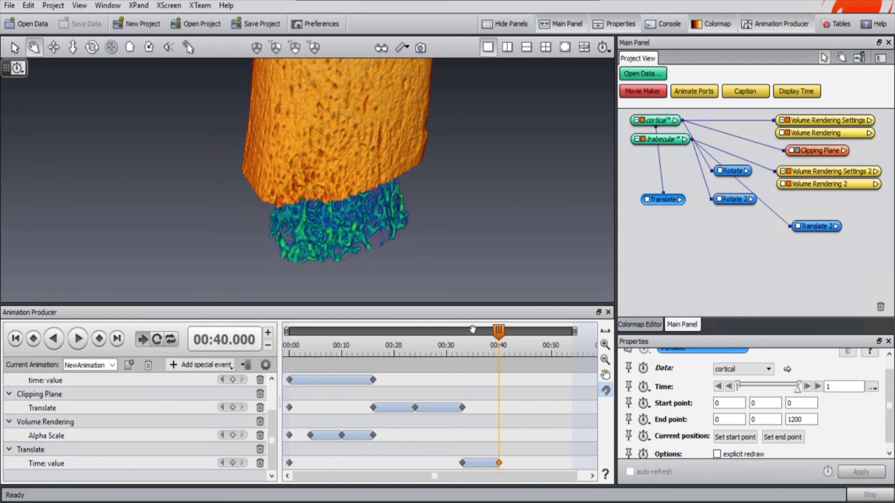
Step: Scrub through the cortical Translate's motion and retime its last Time keyframe to 00:38
{"action": "left_click_drag", "start_coordinate": [499, 332], "coordinate": [460, 340]}
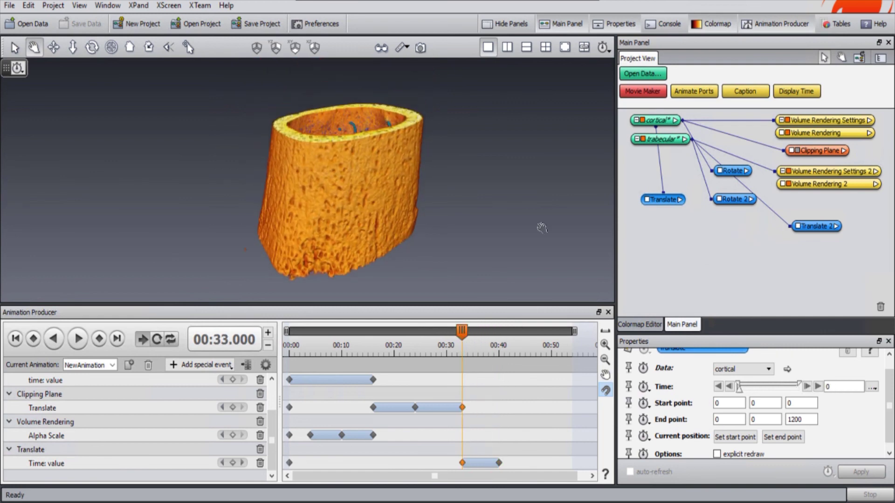
{"action": "left_click_drag", "start_coordinate": [464, 332], "coordinate": [488, 331]}
{"action": "mouse_move", "coordinate": [500, 463]}
{"action": "left_click_drag", "start_coordinate": [500, 464], "coordinate": [489, 464]}
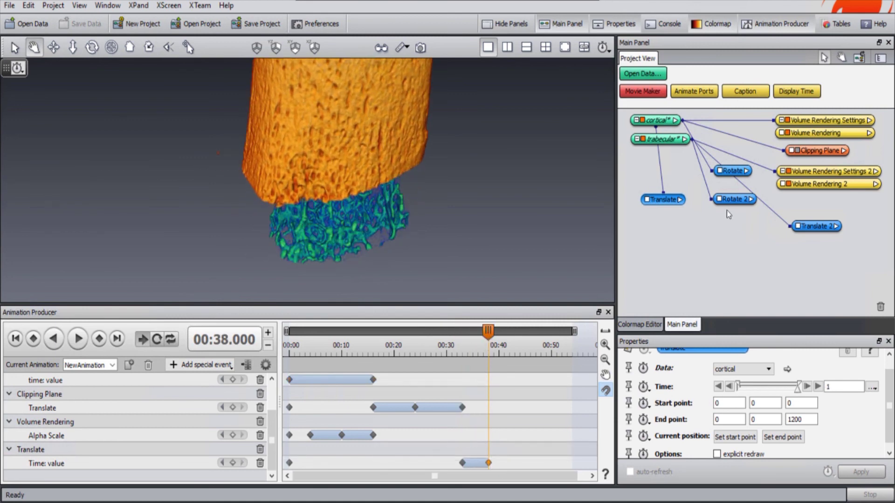
Step: Set the Z end point of the cortical Translate to 2000 and check the bone's position at 00:38
{"action": "double_click", "coordinate": [813, 419]}
{"action": "mouse_move", "coordinate": [488, 466]}
{"action": "type", "text": "2000"}
{"action": "key", "text": "Return"}
{"action": "left_click_drag", "start_coordinate": [488, 330], "coordinate": [489, 330]}
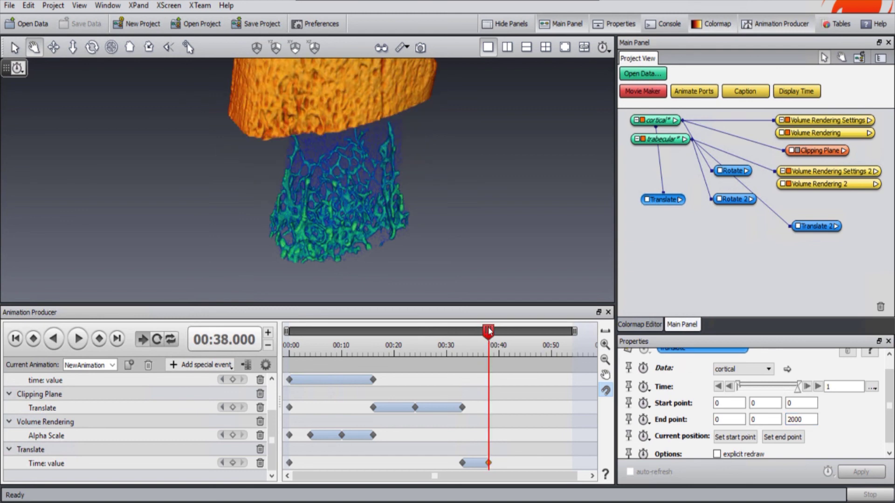
Step: Preview the trabecular Translate 2's motion by raising its Time to about 0.81, and reset the Time to 0
{"action": "left_click", "coordinate": [813, 227]}
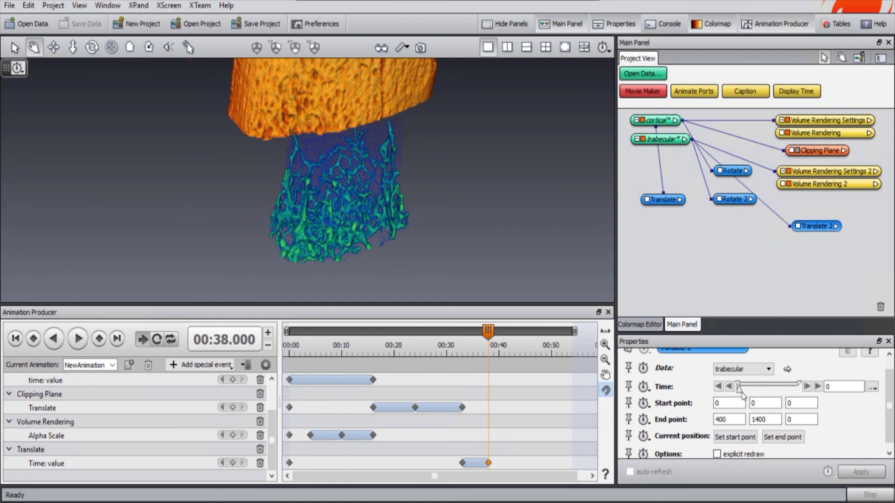
{"action": "left_click_drag", "start_coordinate": [741, 391], "coordinate": [797, 389]}
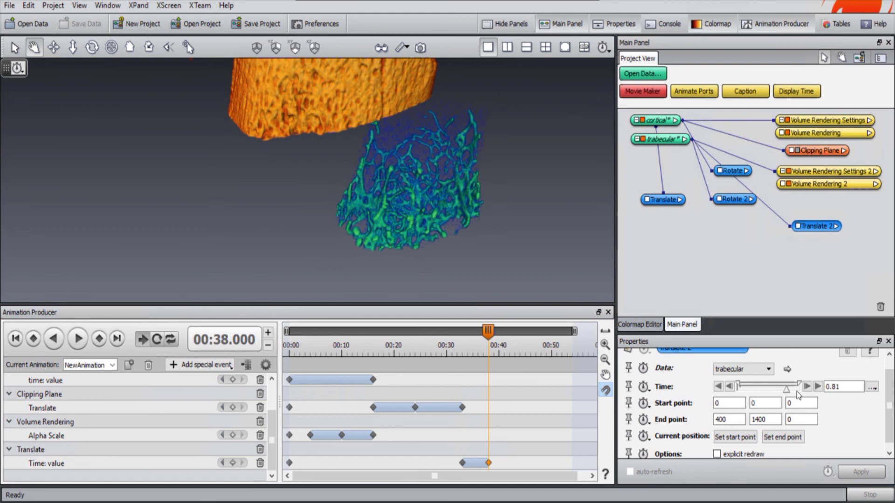
{"action": "double_click", "coordinate": [830, 388]}
{"action": "type", "text": "0"}
{"action": "key", "text": "Return"}
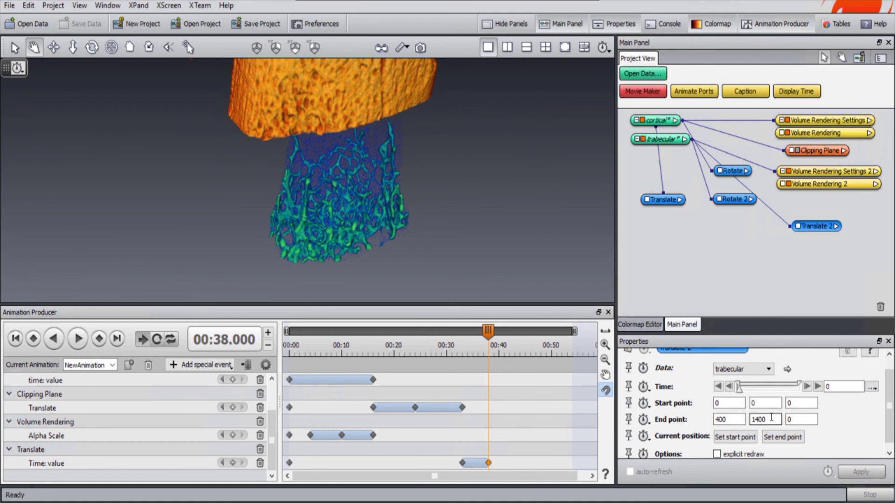
Step: Try a Y end point of 1200 for the trabecular Translate 2 and preview the motion
{"action": "left_click_drag", "start_coordinate": [771, 419], "coordinate": [730, 423]}
{"action": "type", "text": "1200"}
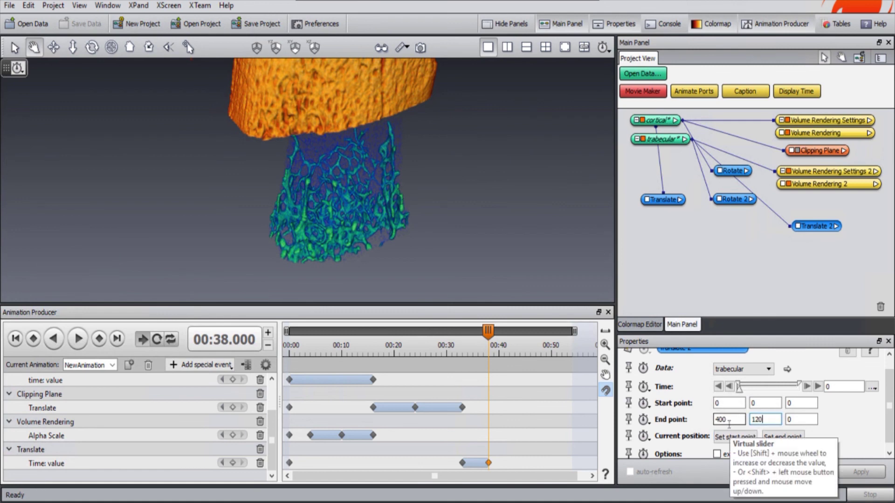
{"action": "key", "text": "Tab"}
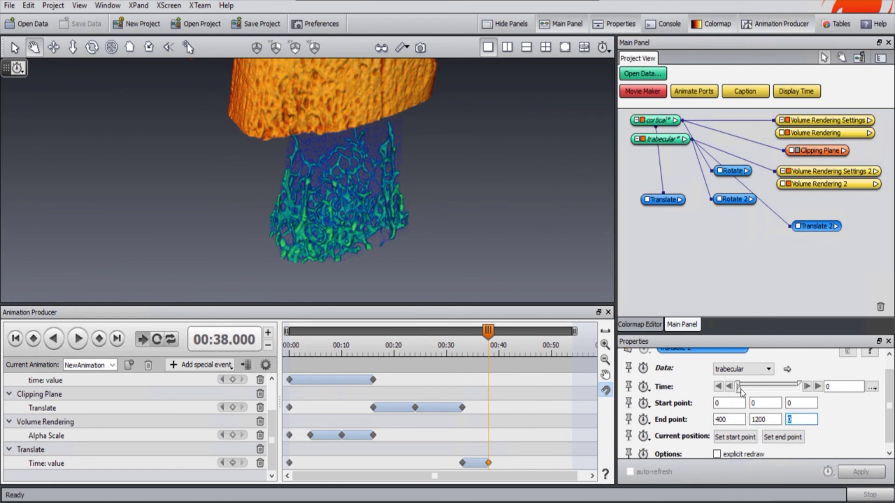
{"action": "left_click_drag", "start_coordinate": [739, 387], "coordinate": [716, 404]}
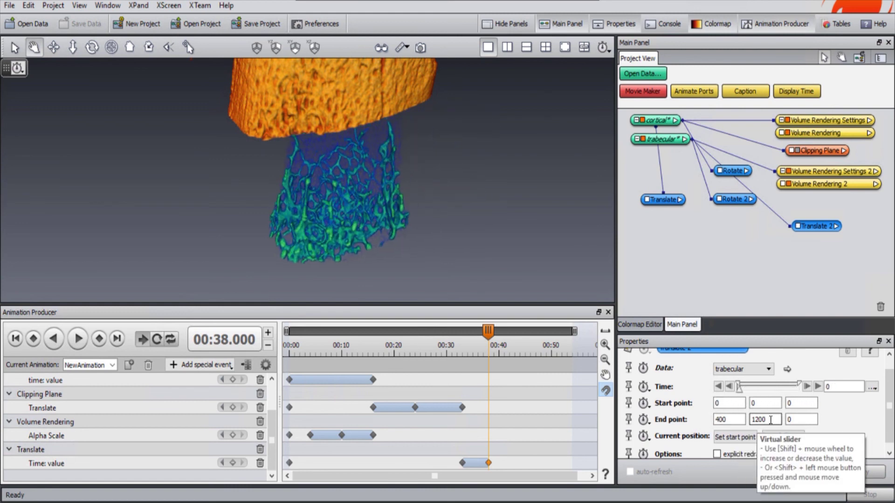
Step: Try an end point of 600 in X and 1400 in Y for Translate 2 and preview it at Time 1
{"action": "double_click", "coordinate": [735, 424]}
{"action": "type", "text": "600"}
{"action": "key", "text": "Tab"}
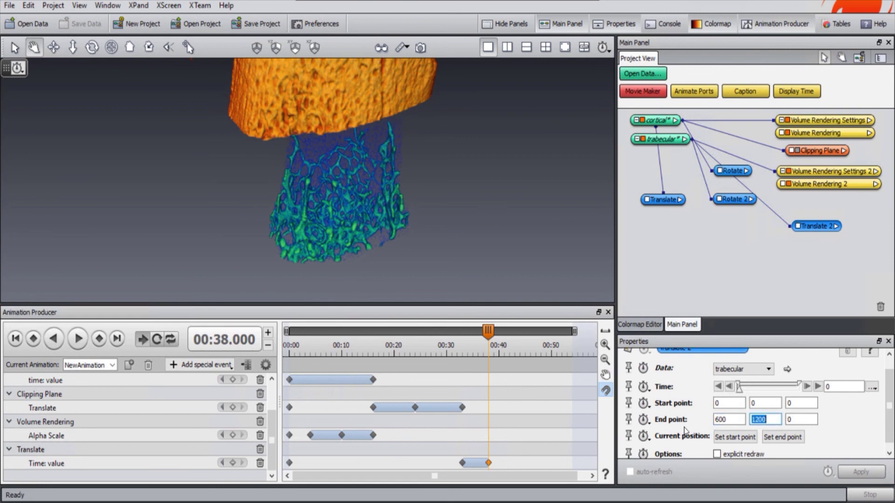
{"action": "type", "text": "1400"}
{"action": "key", "text": "Tab"}
{"action": "left_click_drag", "start_coordinate": [739, 387], "coordinate": [798, 387]}
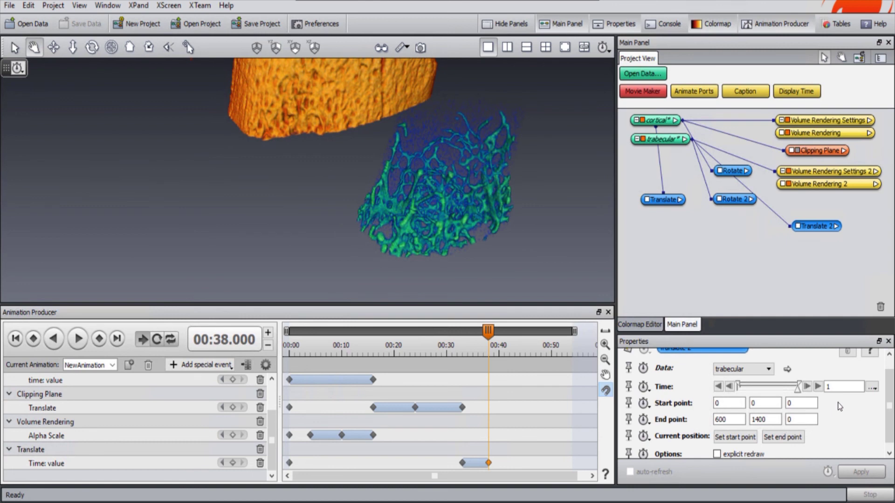
Step: Set the trabecular Translate 2's end point to 800 in X and 2000 in Y
{"action": "double_click", "coordinate": [774, 419]}
{"action": "type", "text": "2000"}
{"action": "double_click", "coordinate": [729, 420]}
{"action": "type", "text": "800"}
{"action": "key", "text": "Tab"}
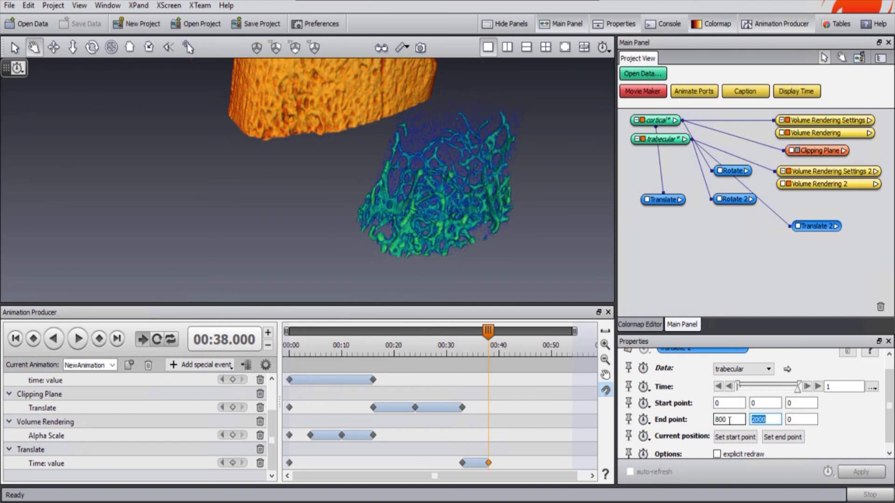
{"action": "key", "text": "Return"}
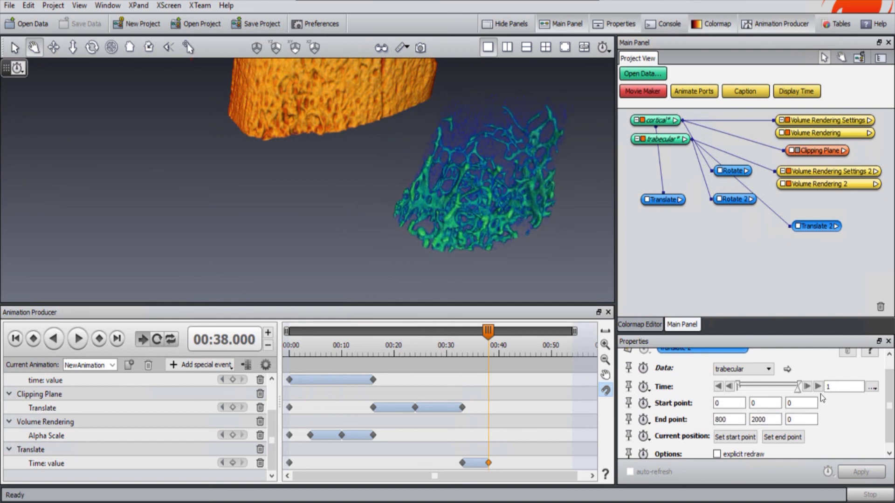
Step: Preview the trabecular Translate 2's motion, return its Time to 0 and keyframe the Time value at 00:38
{"action": "left_click_drag", "start_coordinate": [800, 390], "coordinate": [842, 399]}
{"action": "left_click", "coordinate": [808, 404]}
{"action": "left_click", "coordinate": [808, 388]}
{"action": "left_click", "coordinate": [739, 391]}
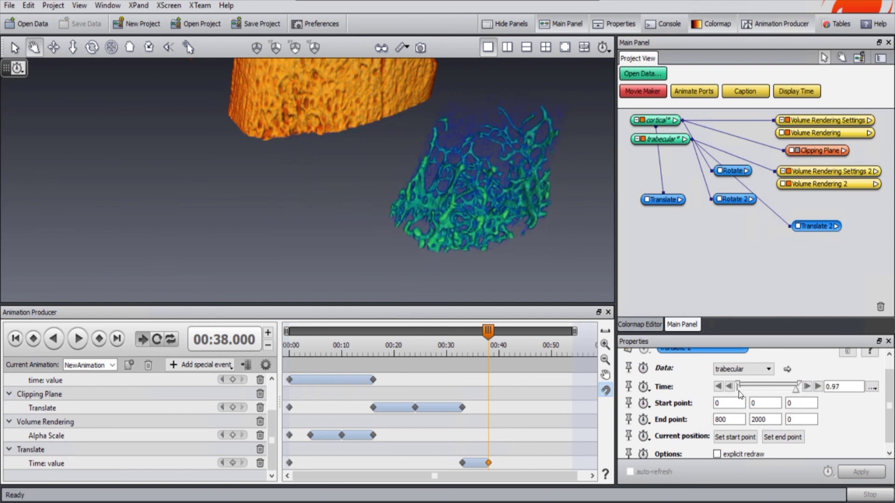
{"action": "left_click", "coordinate": [740, 392]}
{"action": "left_click", "coordinate": [644, 387]}
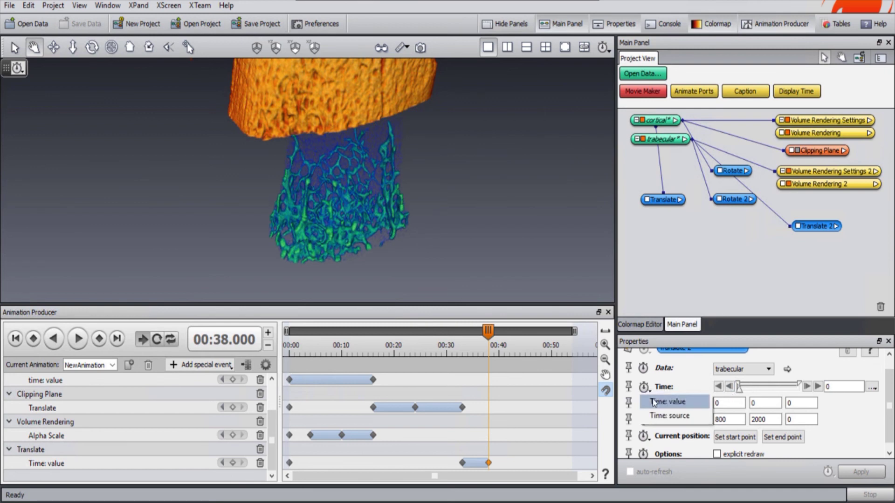
{"action": "left_click", "coordinate": [654, 403]}
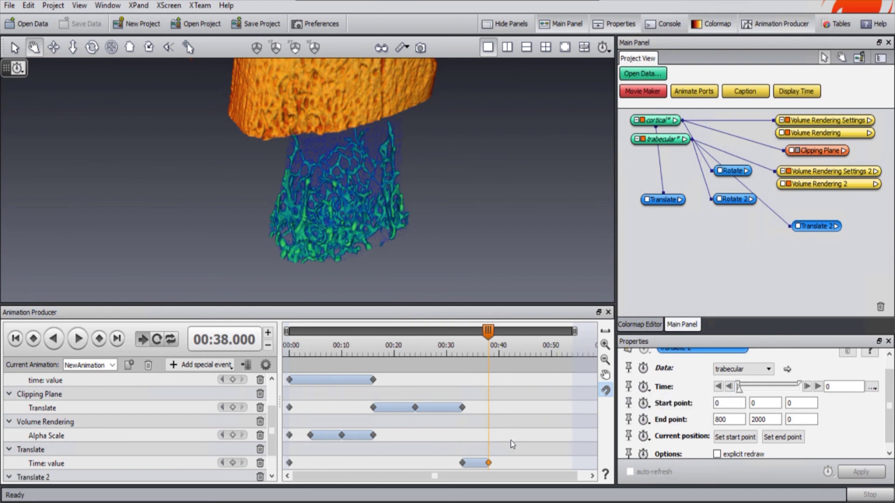
Step: At 00:43, set the trabecular Translate 2's Time to 1 and keyframe its Time value
{"action": "scroll", "coordinate": [262, 464], "scroll_direction": "down", "scroll_amount": 1}
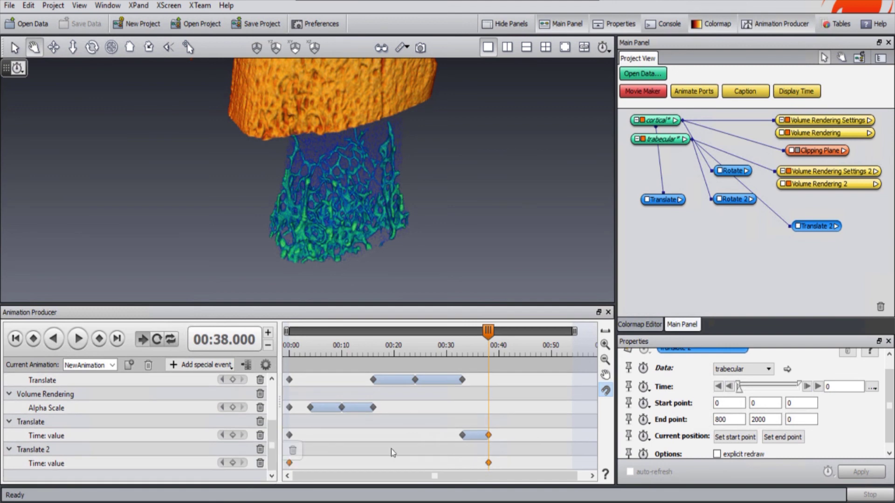
{"action": "left_click_drag", "start_coordinate": [488, 332], "coordinate": [517, 342]}
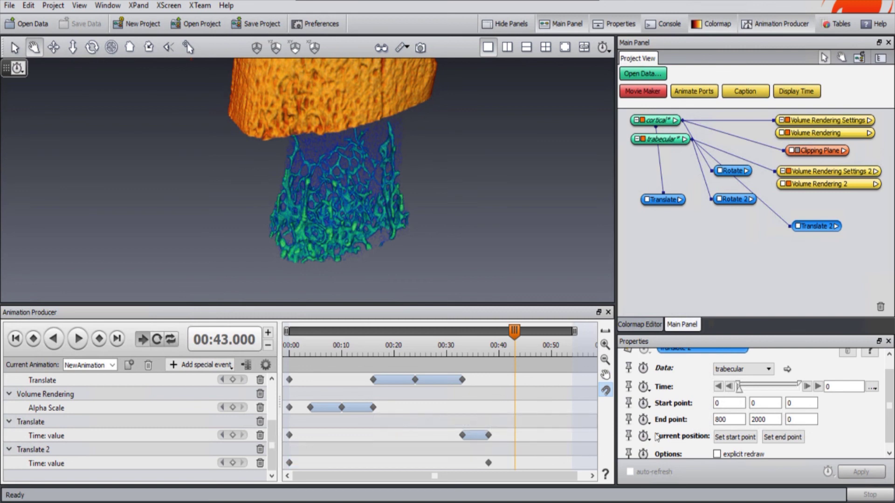
{"action": "left_click_drag", "start_coordinate": [740, 387], "coordinate": [806, 393]}
{"action": "left_click", "coordinate": [648, 391]}
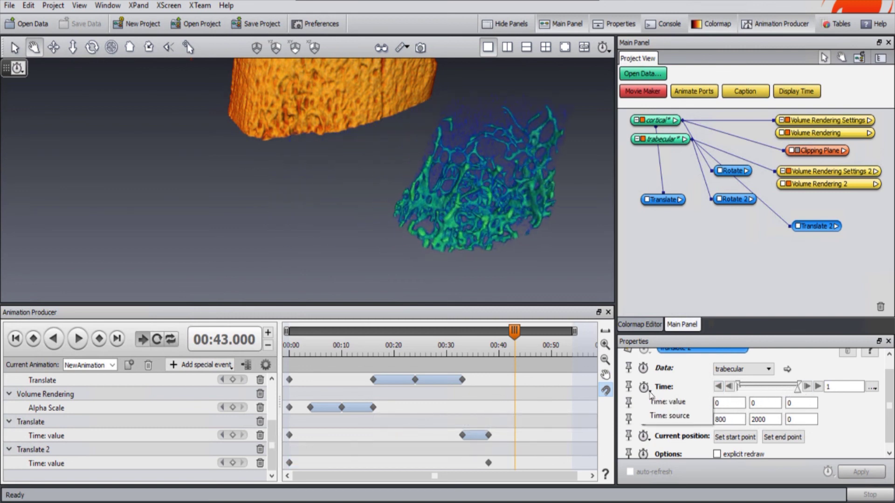
{"action": "left_click", "coordinate": [658, 403]}
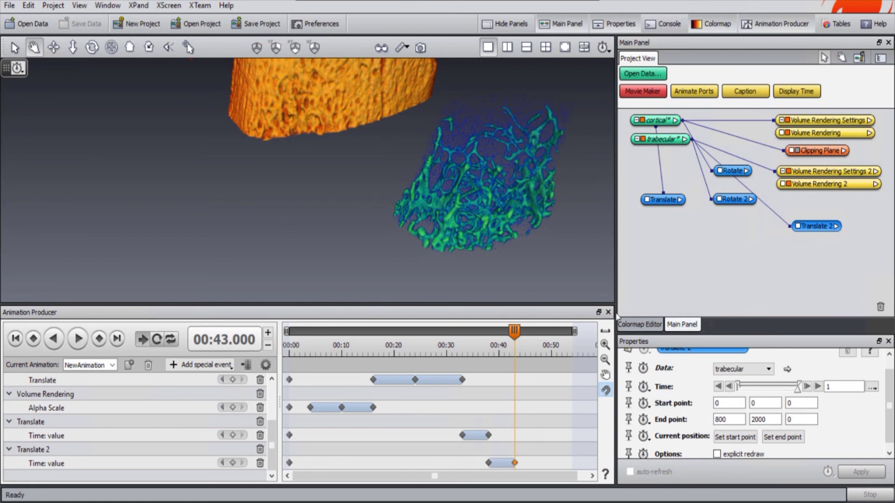
Step: Keyframe the cortical Translate's Time value of 1 at 00:43 and preview its motion between 0 and 1
{"action": "left_click", "coordinate": [669, 200]}
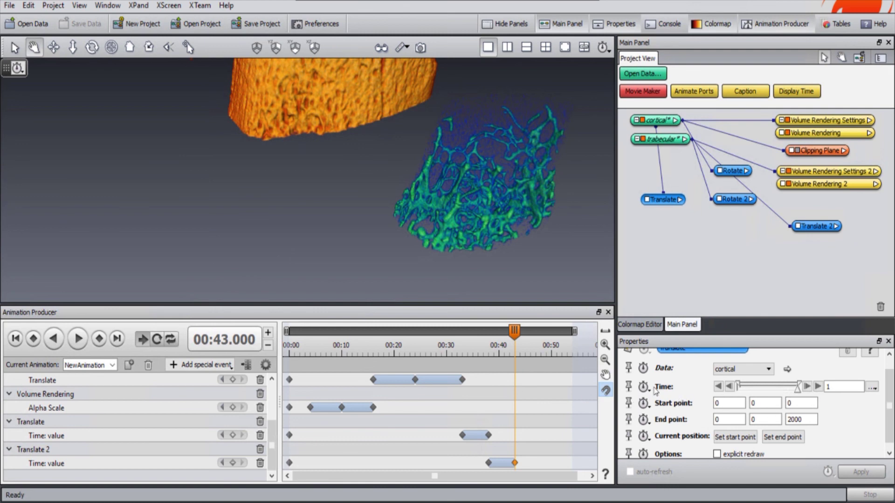
{"action": "left_click", "coordinate": [645, 405]}
{"action": "left_click", "coordinate": [662, 400]}
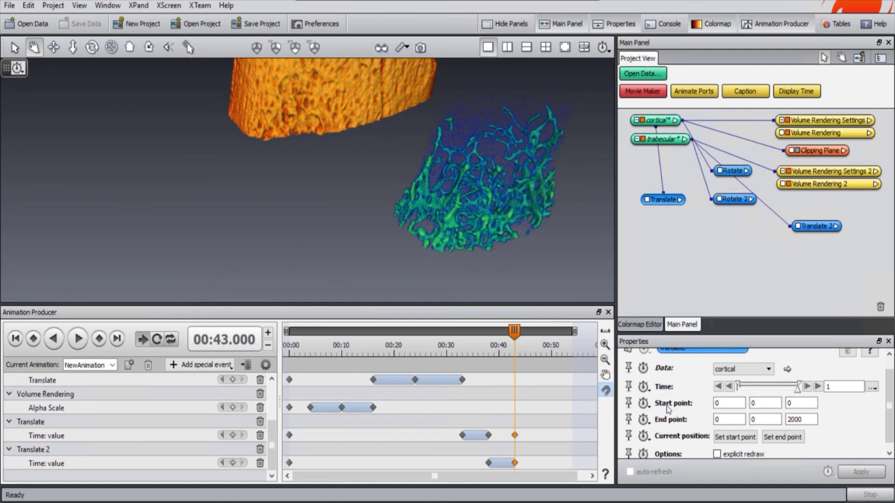
{"action": "left_click", "coordinate": [500, 436]}
{"action": "left_click_drag", "start_coordinate": [797, 390], "coordinate": [718, 391]}
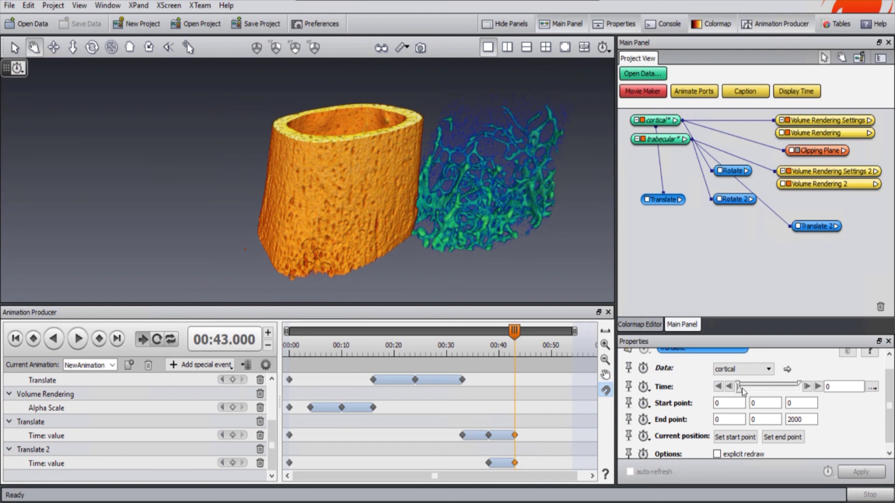
{"action": "left_click_drag", "start_coordinate": [743, 391], "coordinate": [798, 390]}
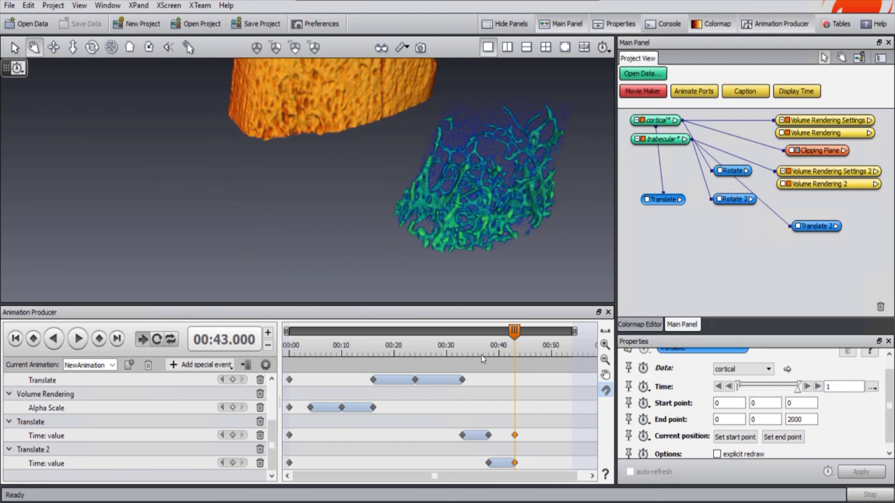
Step: At 00:48, set the cortical Translate's Time to 0 and keyframe its Time value
{"action": "left_click_drag", "start_coordinate": [513, 332], "coordinate": [541, 338]}
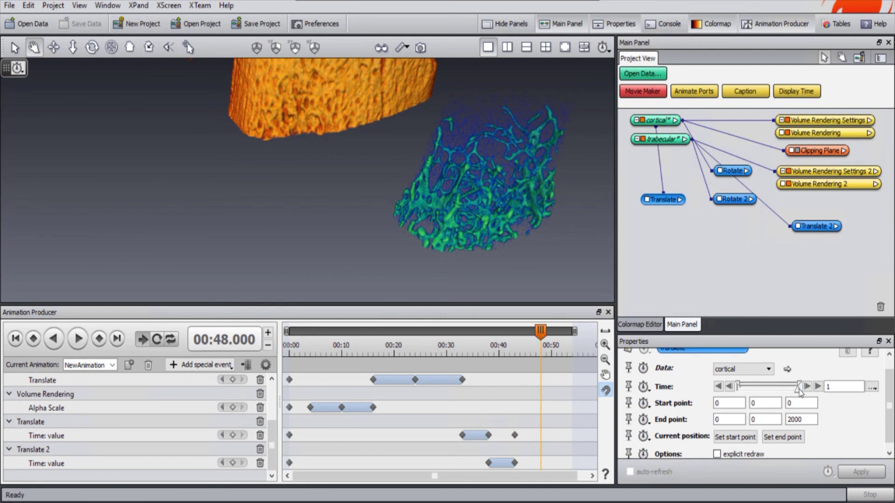
{"action": "left_click_drag", "start_coordinate": [792, 390], "coordinate": [732, 391]}
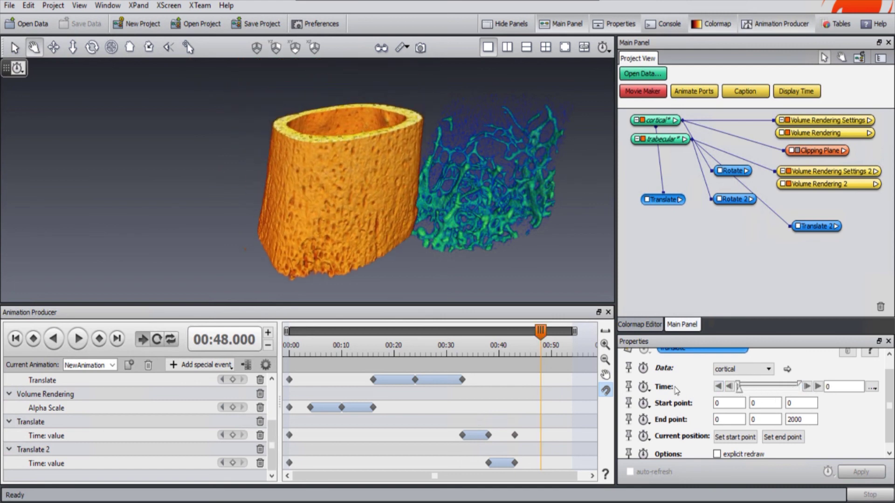
{"action": "left_click", "coordinate": [648, 388]}
{"action": "left_click", "coordinate": [658, 402]}
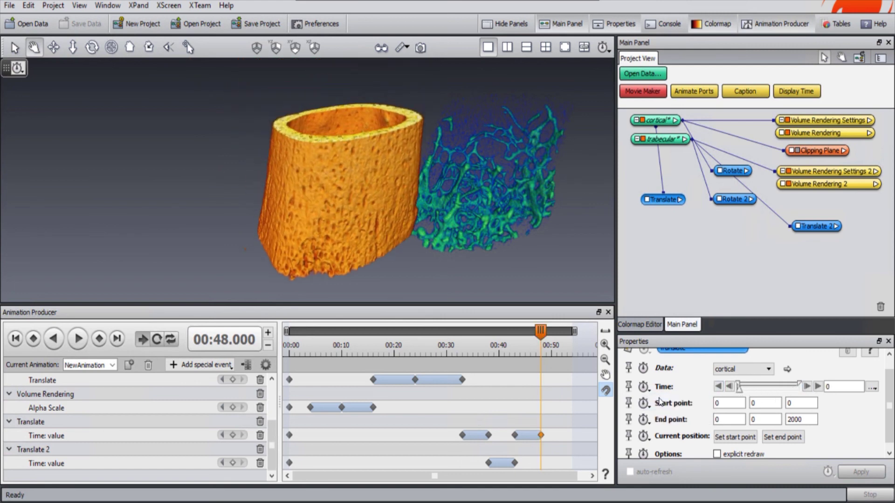
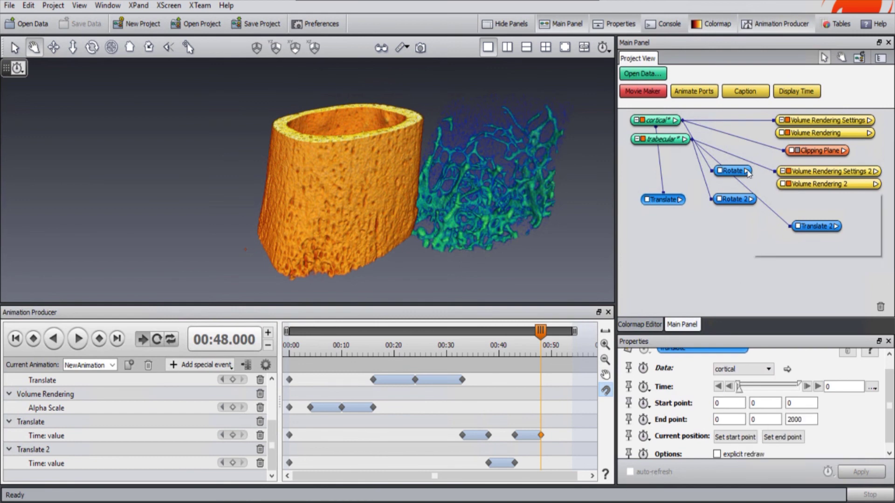
Step: Keyframe the cortical Volume Rendering's Alpha Scale at 1 at 00:48 and at 0 at 00:50
{"action": "left_click", "coordinate": [815, 135]}
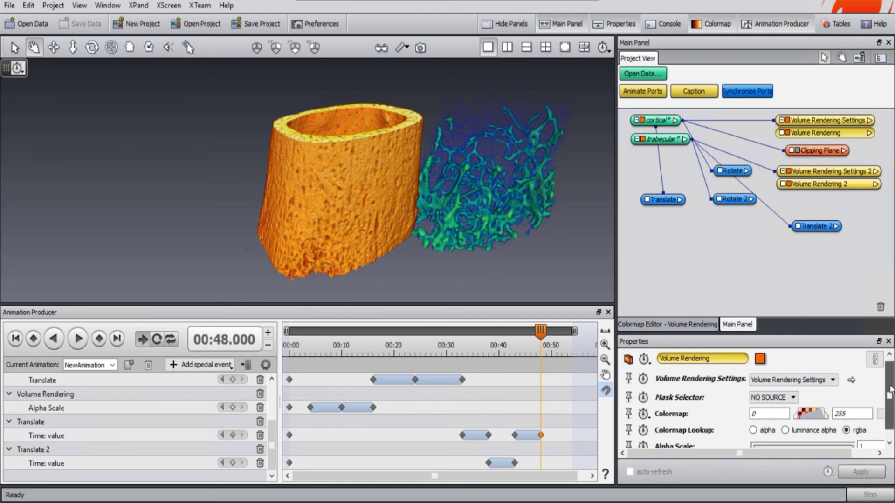
{"action": "scroll", "coordinate": [893, 386], "scroll_direction": "down", "scroll_amount": 1}
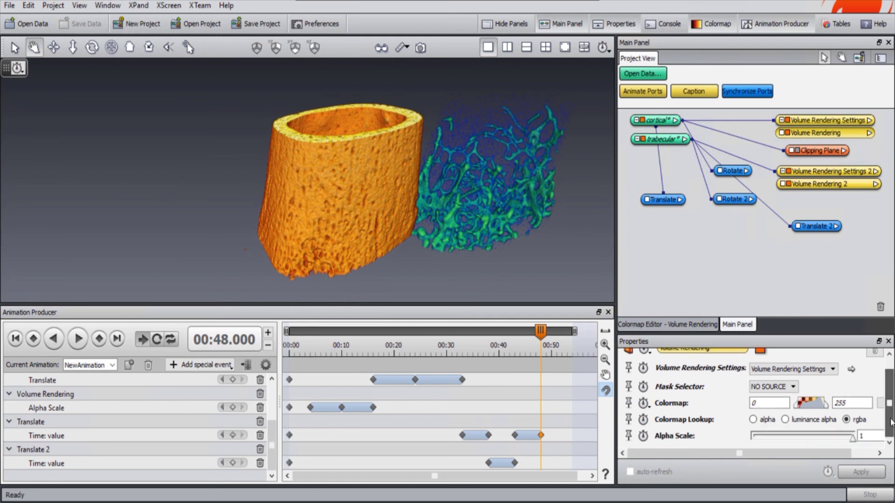
{"action": "left_click", "coordinate": [643, 437]}
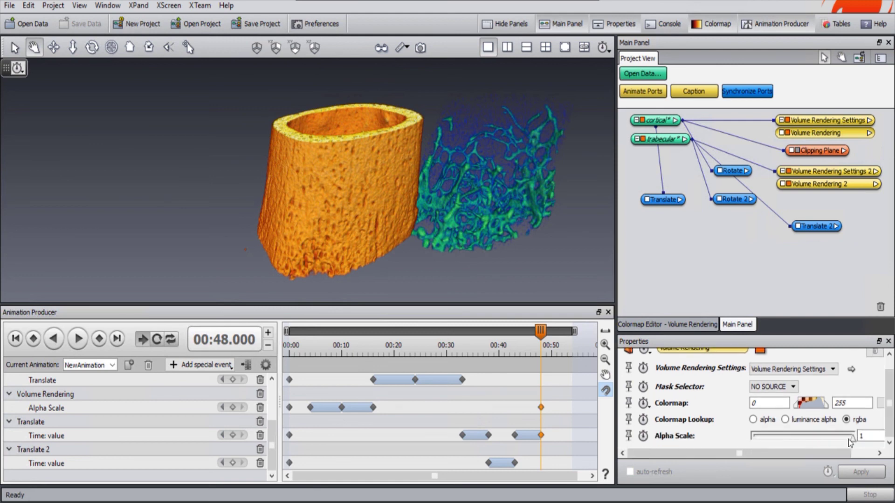
{"action": "left_click_drag", "start_coordinate": [540, 331], "coordinate": [552, 330]}
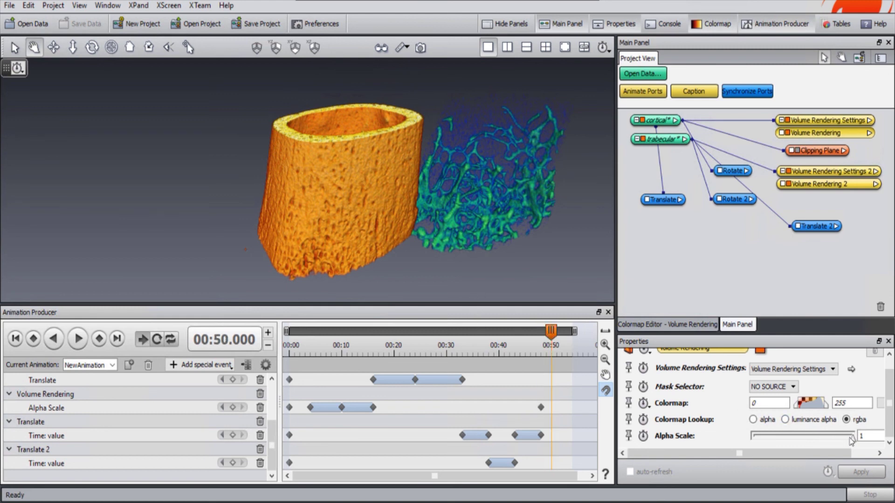
{"action": "left_click_drag", "start_coordinate": [853, 441], "coordinate": [744, 443]}
{"action": "left_click", "coordinate": [643, 437]}
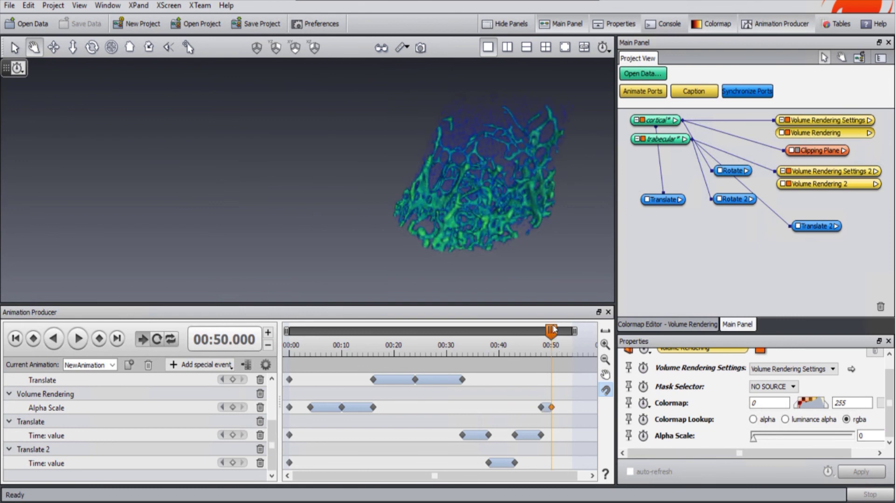
Step: Extend the animation's end past 01:00 and keyframe the trabecular Translate 2's Time value of 1 at 00:50
{"action": "left_click", "coordinate": [819, 228]}
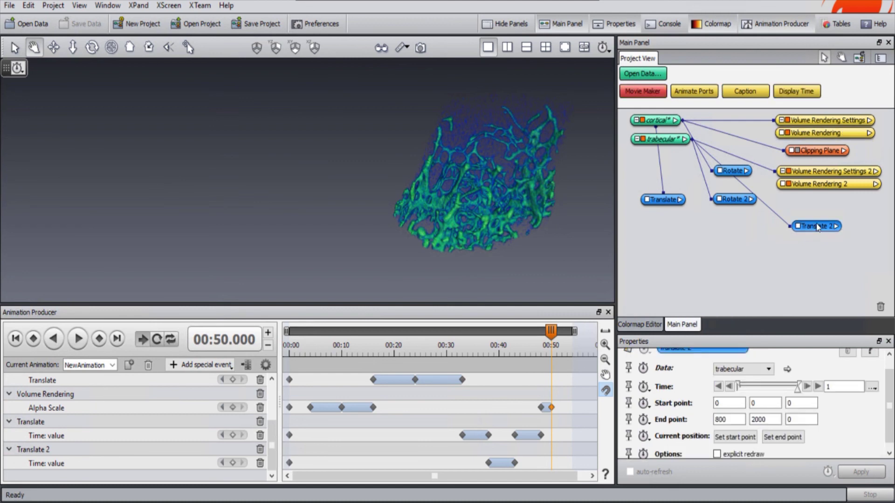
{"action": "left_click", "coordinate": [772, 415]}
{"action": "left_click_drag", "start_coordinate": [576, 330], "coordinate": [628, 330]}
{"action": "left_click", "coordinate": [570, 475]}
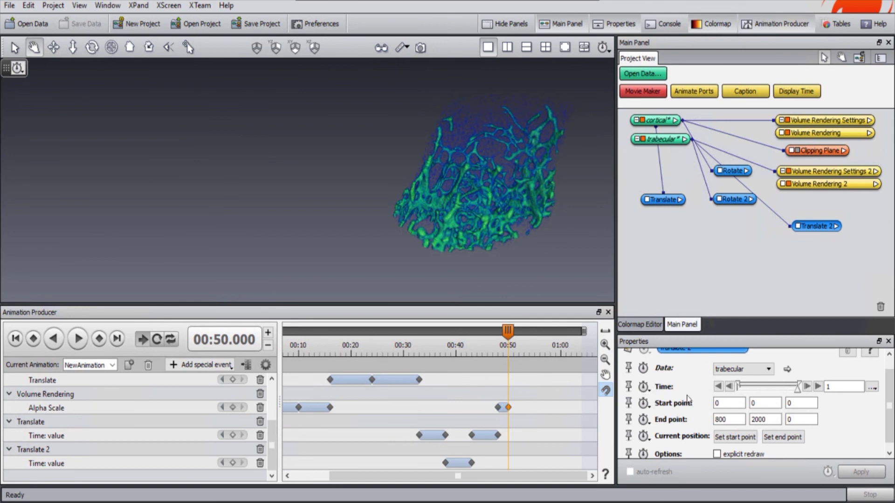
{"action": "left_click", "coordinate": [644, 386]}
{"action": "left_click", "coordinate": [662, 399]}
{"action": "left_click", "coordinate": [472, 463]}
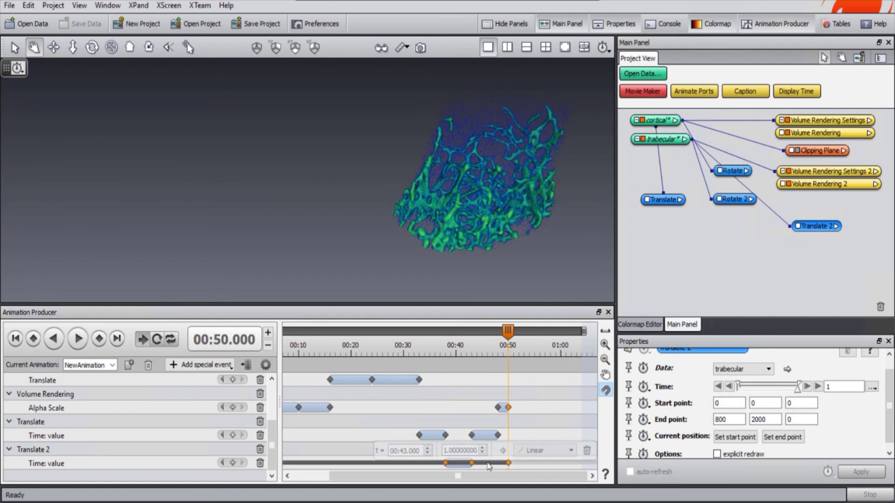
{"action": "left_click", "coordinate": [503, 451]}
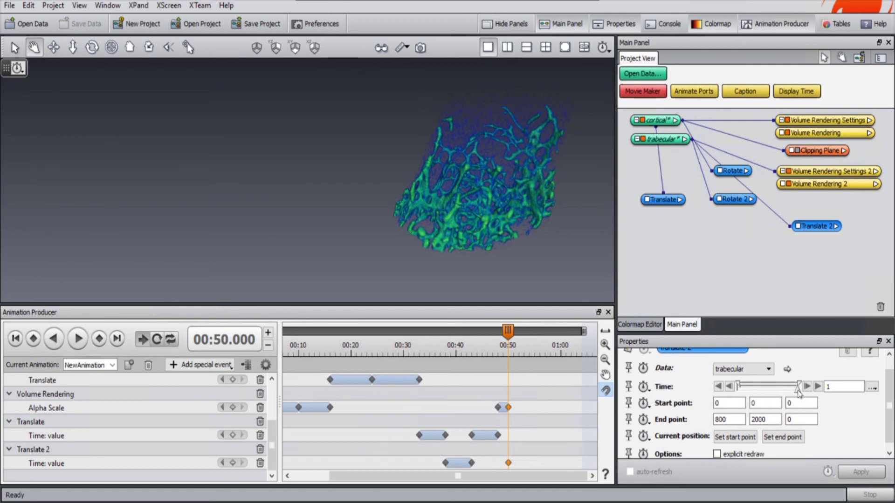
Step: At 00:56, set the trabecular Translate 2's Time to 0 and keyframe its Time value
{"action": "left_click_drag", "start_coordinate": [507, 330], "coordinate": [541, 336]}
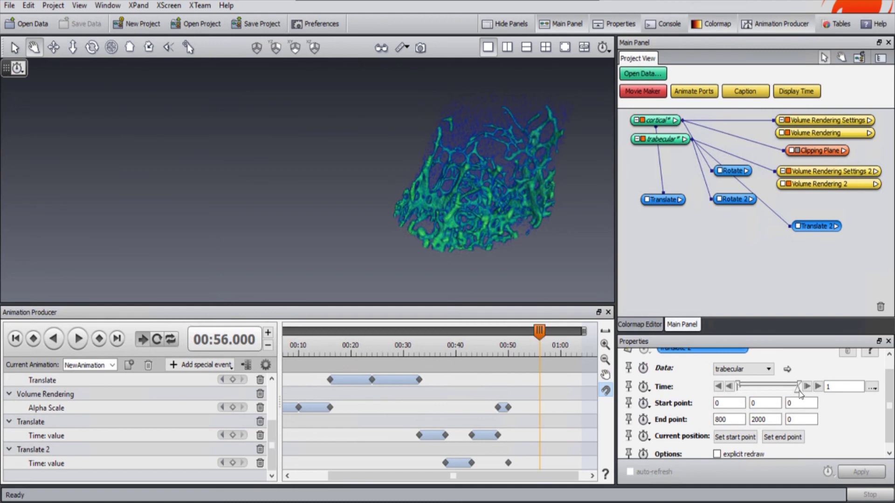
{"action": "left_click_drag", "start_coordinate": [789, 391], "coordinate": [706, 395]}
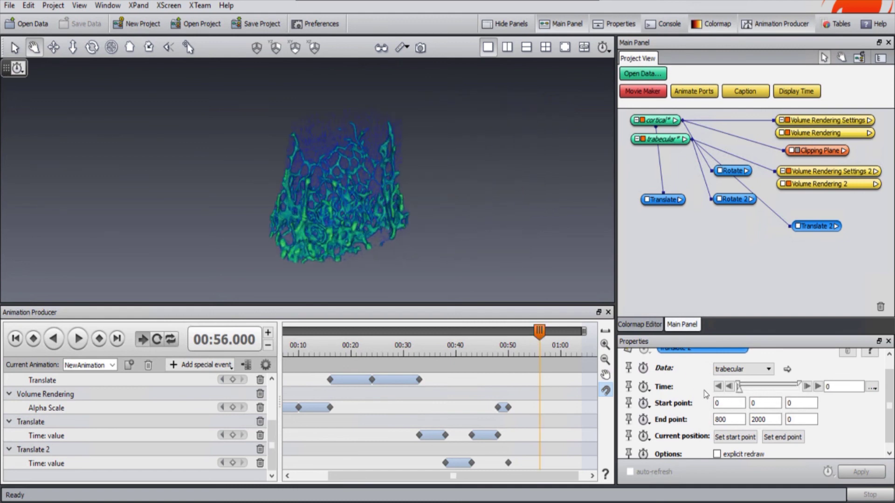
{"action": "left_click", "coordinate": [643, 390]}
{"action": "left_click", "coordinate": [651, 402]}
Step: Move Rotate 2 to a clearer spot in the project graph and keyframe its time value of 1 at 00:56
{"action": "left_click_drag", "start_coordinate": [741, 205], "coordinate": [701, 270]}
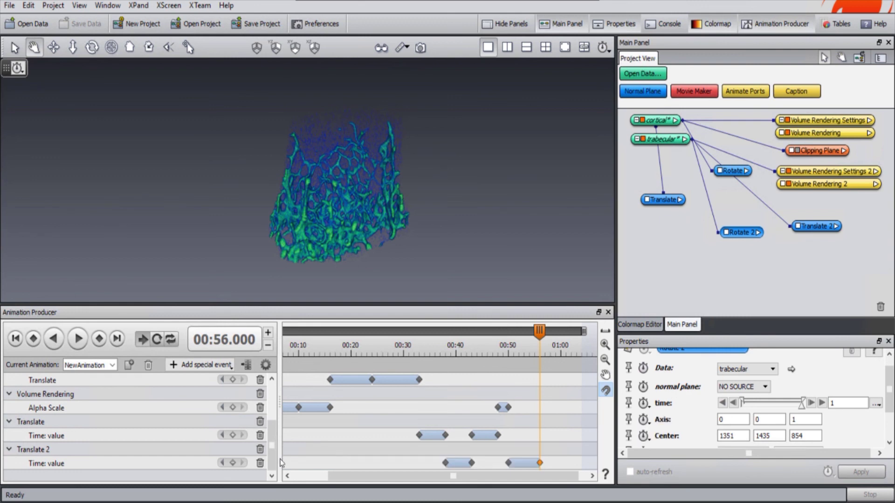
{"action": "scroll", "coordinate": [270, 440], "scroll_direction": "up", "scroll_amount": 3}
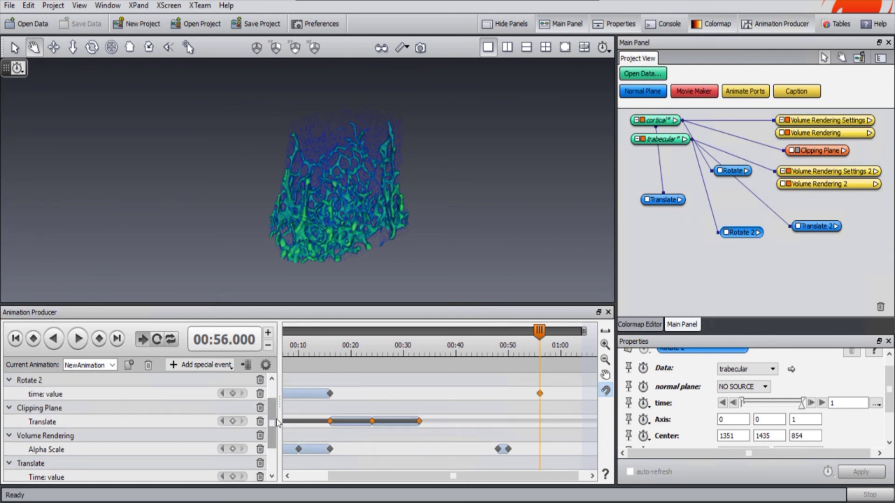
{"action": "left_click", "coordinate": [540, 394]}
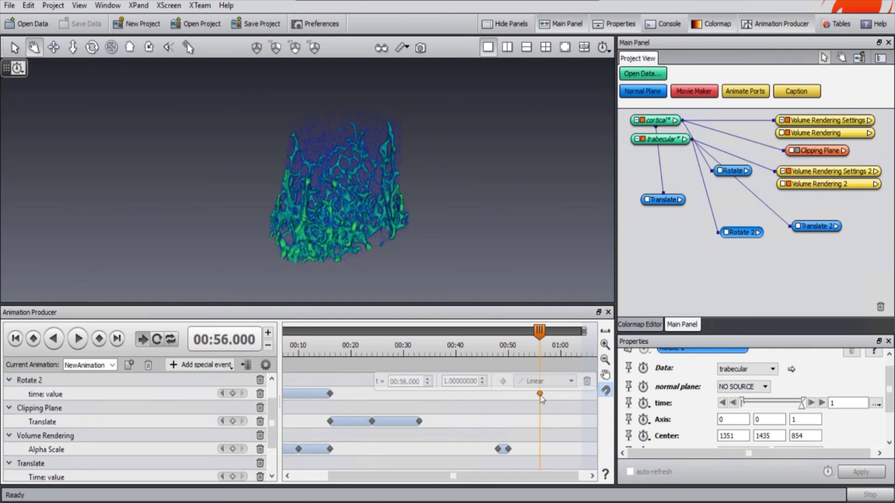
{"action": "left_click", "coordinate": [330, 394]}
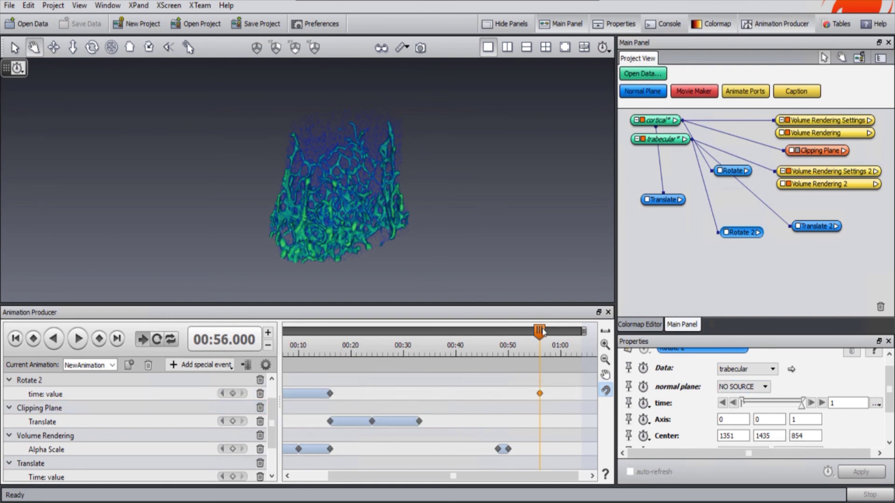
Step: Extend the animation's end past 01:04, set the trabecular Rotate 2's time to 0 and keyframe it at 01:04
{"action": "left_click_drag", "start_coordinate": [539, 331], "coordinate": [561, 332]}
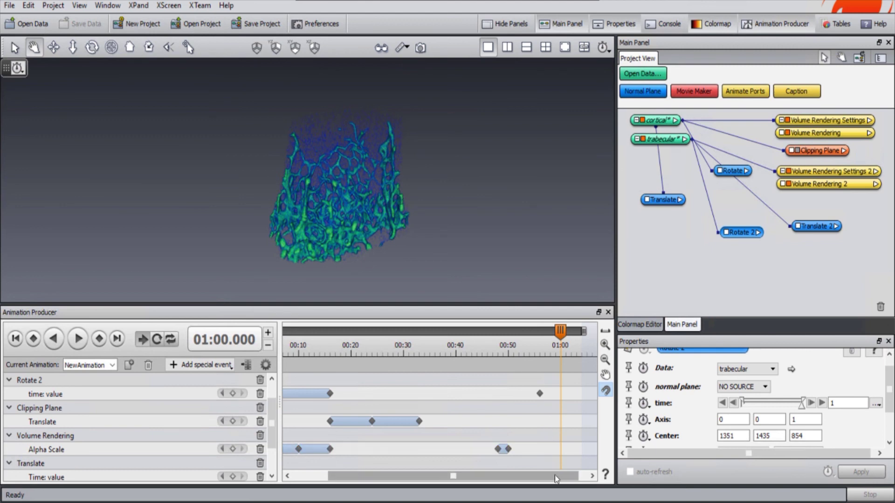
{"action": "left_click_drag", "start_coordinate": [555, 481], "coordinate": [564, 480]}
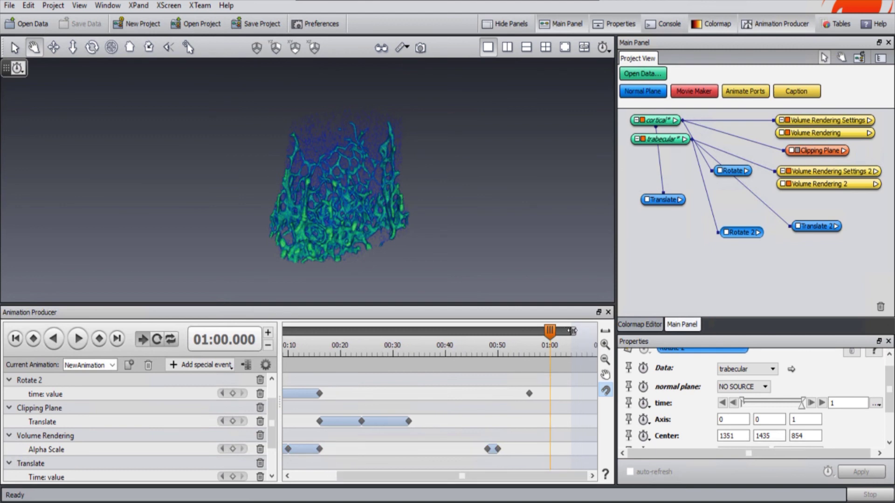
{"action": "left_click_drag", "start_coordinate": [551, 332], "coordinate": [572, 335]}
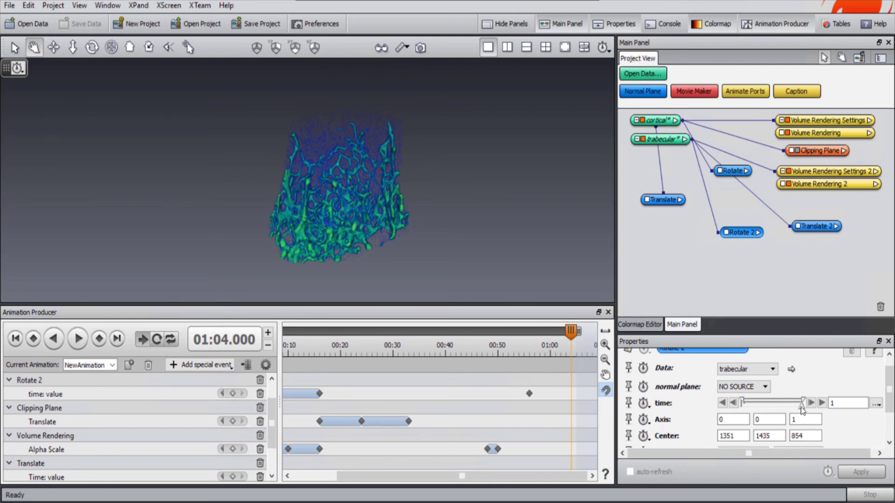
{"action": "left_click_drag", "start_coordinate": [801, 403], "coordinate": [734, 411]}
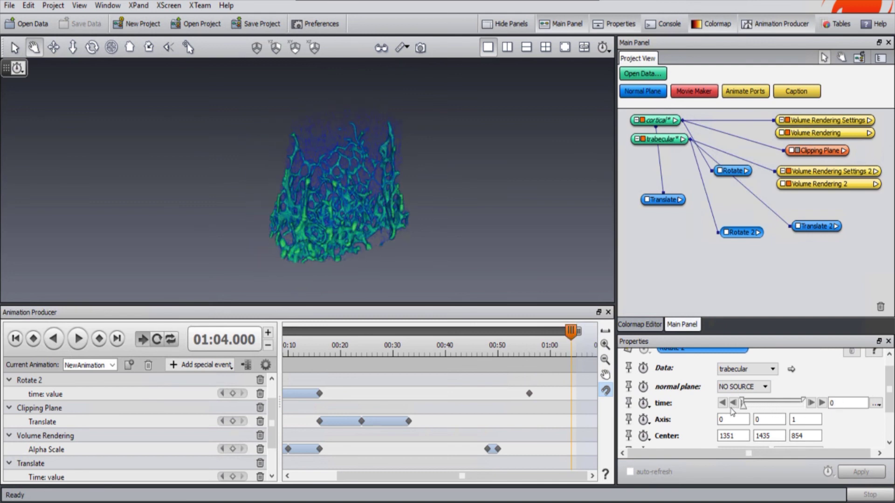
{"action": "left_click", "coordinate": [644, 404]}
{"action": "left_click", "coordinate": [659, 419]}
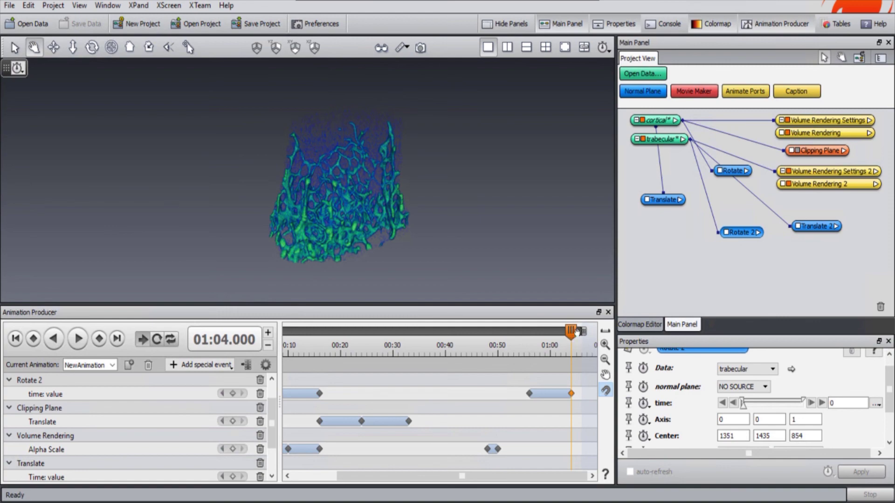
Step: Scrub the animation back to 00:45 and 00:40 to check the keyframed cortical and trabecular translations
{"action": "left_click_drag", "start_coordinate": [572, 341], "coordinate": [471, 351]}
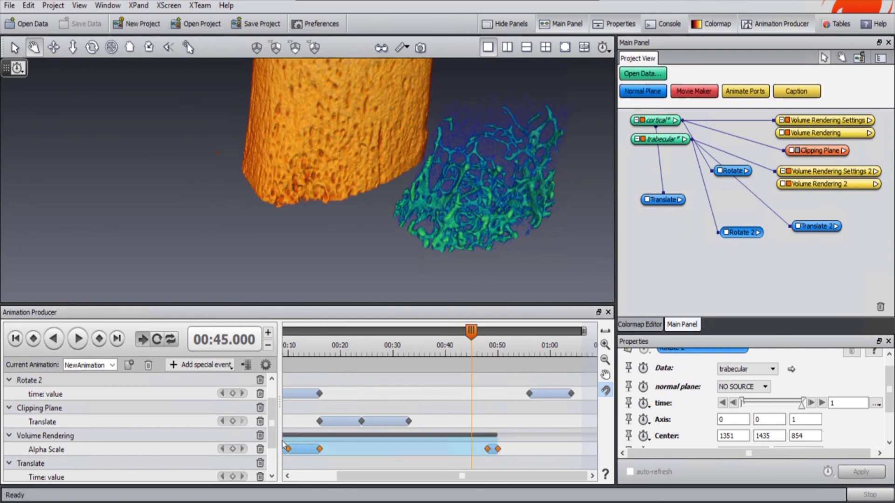
{"action": "left_click_drag", "start_coordinate": [272, 424], "coordinate": [274, 480]}
{"action": "left_click", "coordinate": [446, 393]}
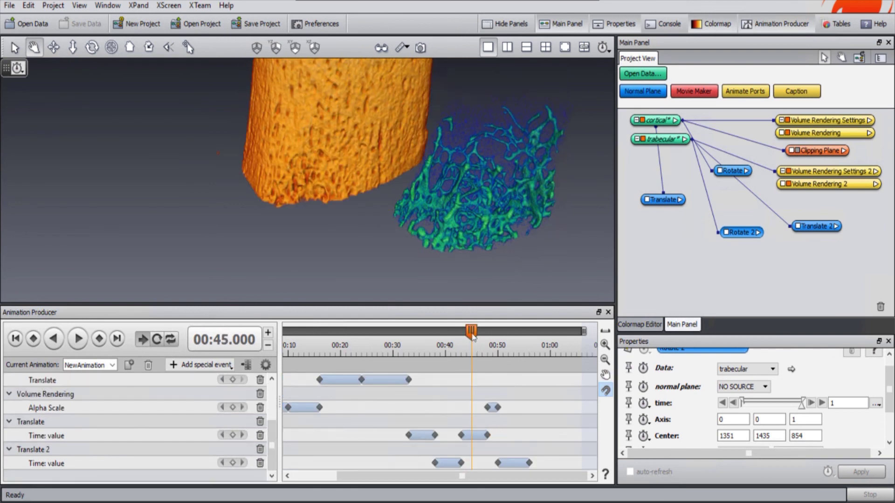
{"action": "left_click_drag", "start_coordinate": [471, 332], "coordinate": [444, 356]}
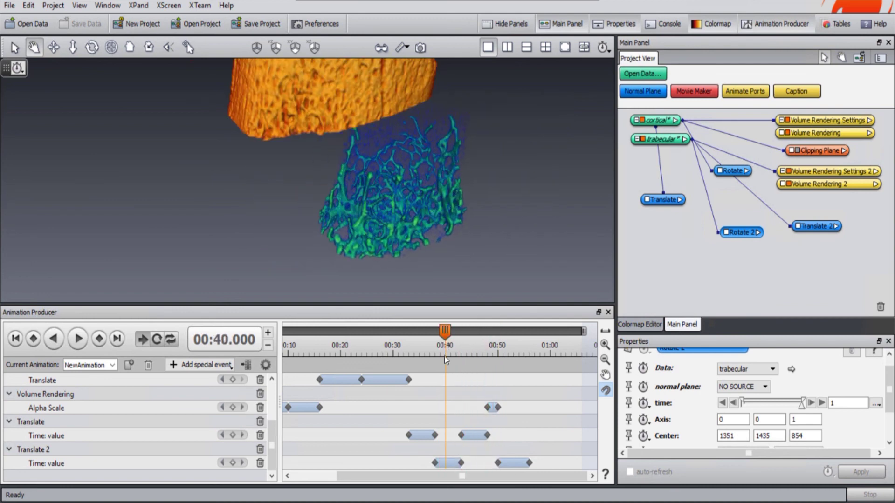
Step: Move the trabecular Translate 2 keyframe from 00:38 to 00:37 and the cortical Translate keyframe from 00:43 to 00:42
{"action": "left_click", "coordinate": [435, 464]}
{"action": "left_click_drag", "start_coordinate": [436, 464], "coordinate": [429, 464]}
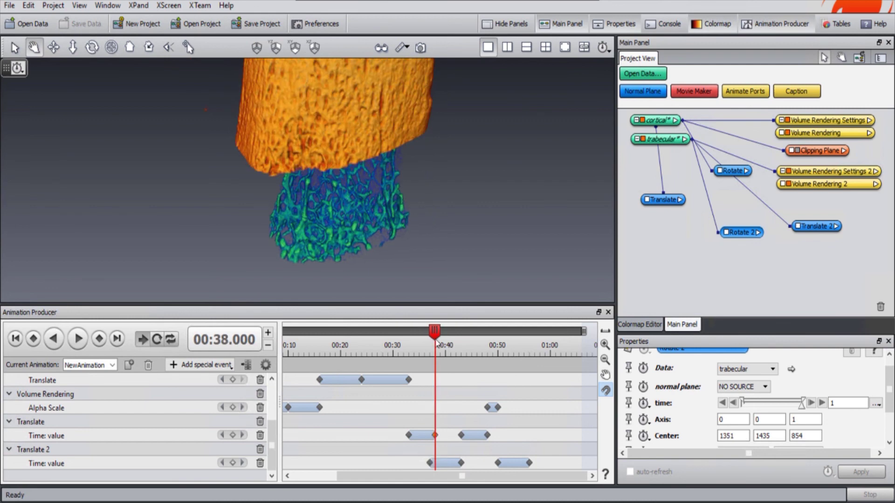
{"action": "left_click_drag", "start_coordinate": [432, 344], "coordinate": [456, 347]}
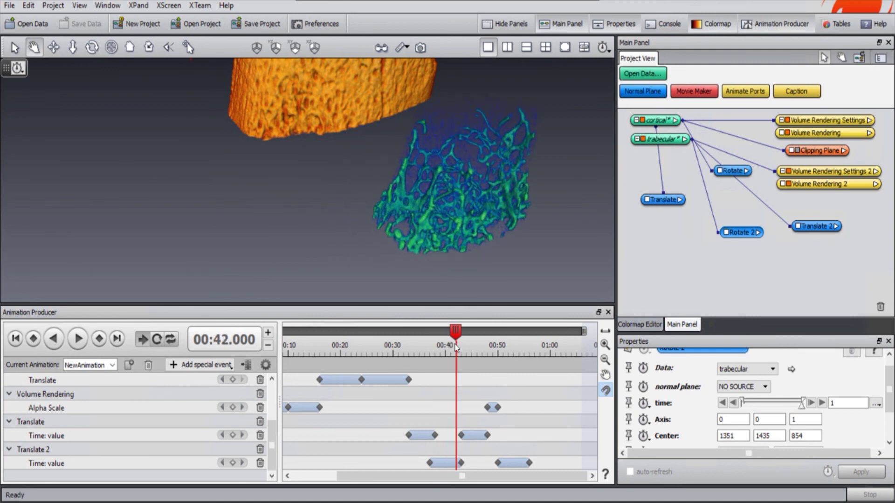
{"action": "double_click", "coordinate": [456, 436]}
Step: Move the cortical Alpha Scale keyframe before 00:50 to 00:45 and set its interpolation to OutQuint
{"action": "left_click_drag", "start_coordinate": [456, 332], "coordinate": [484, 336]}
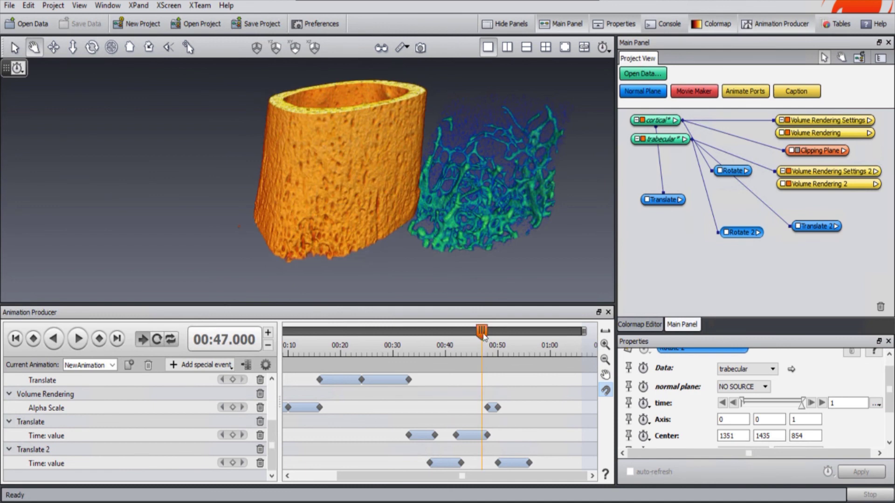
{"action": "left_click_drag", "start_coordinate": [486, 409], "coordinate": [480, 410]}
{"action": "mouse_move", "coordinate": [481, 342]}
{"action": "left_mouse_down"}
{"action": "mouse_move", "coordinate": [462, 343]}
{"action": "mouse_move", "coordinate": [501, 346]}
{"action": "mouse_move", "coordinate": [490, 351]}
{"action": "left_mouse_up"}
{"action": "left_click", "coordinate": [476, 407]}
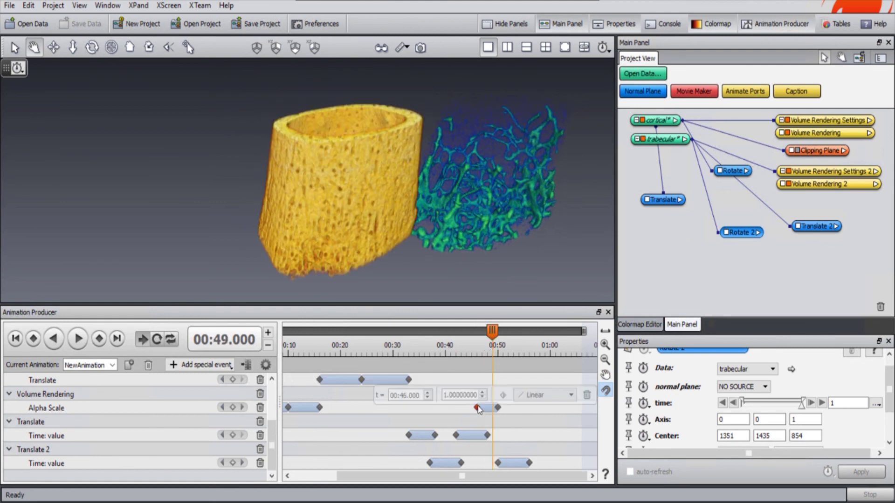
{"action": "left_click_drag", "start_coordinate": [478, 408], "coordinate": [473, 407]}
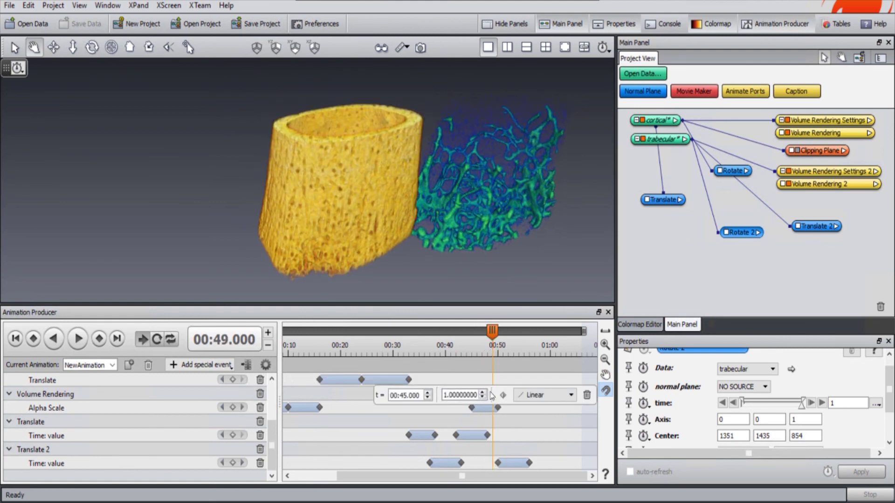
{"action": "left_click", "coordinate": [521, 396]}
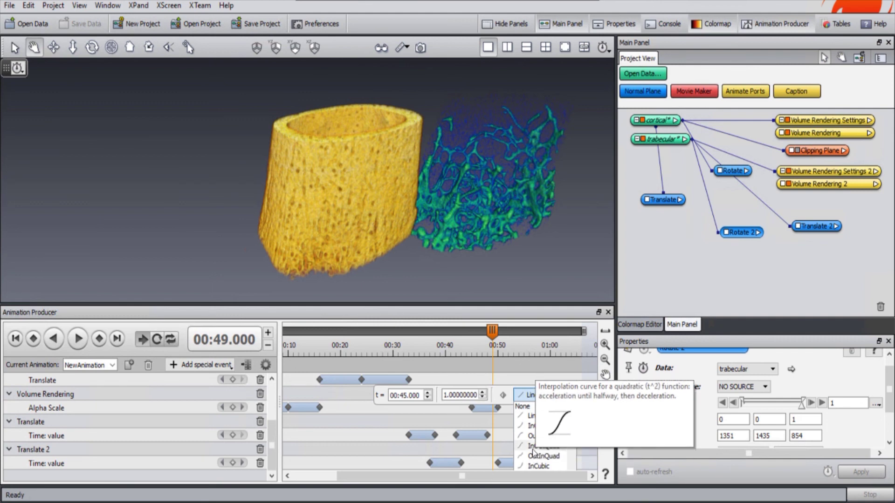
{"action": "scroll", "coordinate": [533, 467], "scroll_direction": "down", "scroll_amount": 2}
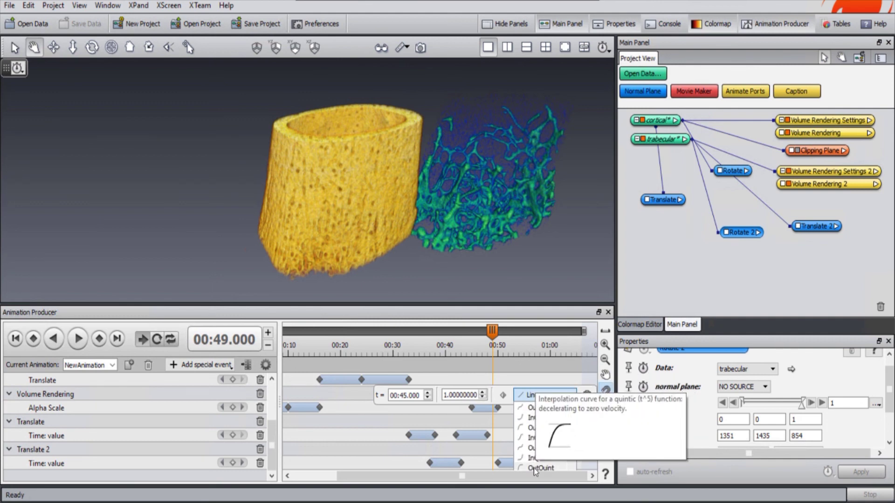
{"action": "left_click", "coordinate": [535, 468]}
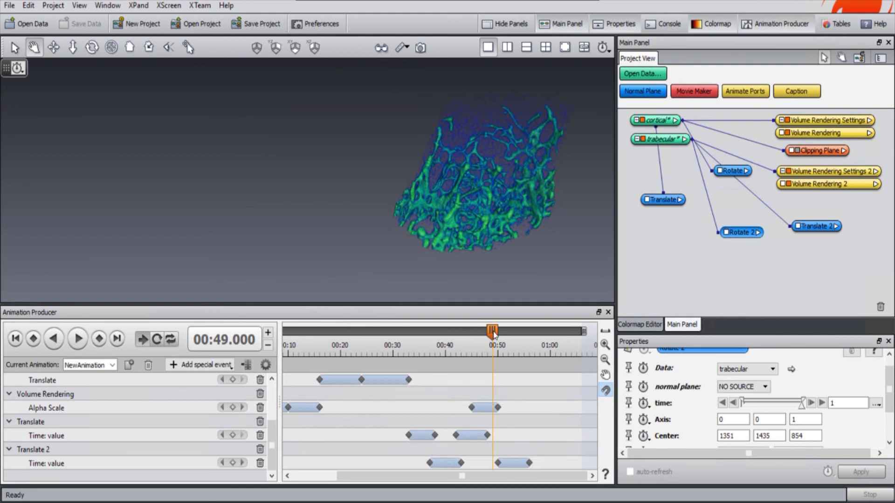
Step: Scrub the animation back to 00:00 and open the movie creation settings
{"action": "mouse_move", "coordinate": [492, 332]}
{"action": "left_mouse_down"}
{"action": "mouse_move", "coordinate": [449, 332]}
{"action": "mouse_move", "coordinate": [492, 332]}
{"action": "mouse_move", "coordinate": [505, 345]}
{"action": "mouse_move", "coordinate": [550, 342]}
{"action": "mouse_move", "coordinate": [284, 346]}
{"action": "left_mouse_up"}
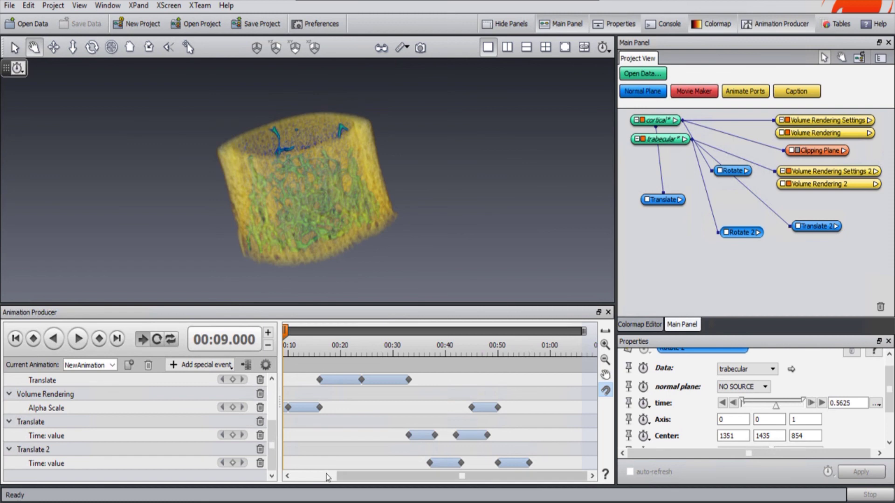
{"action": "left_click_drag", "start_coordinate": [332, 475], "coordinate": [316, 480]}
{"action": "left_click_drag", "start_coordinate": [336, 341], "coordinate": [285, 342]}
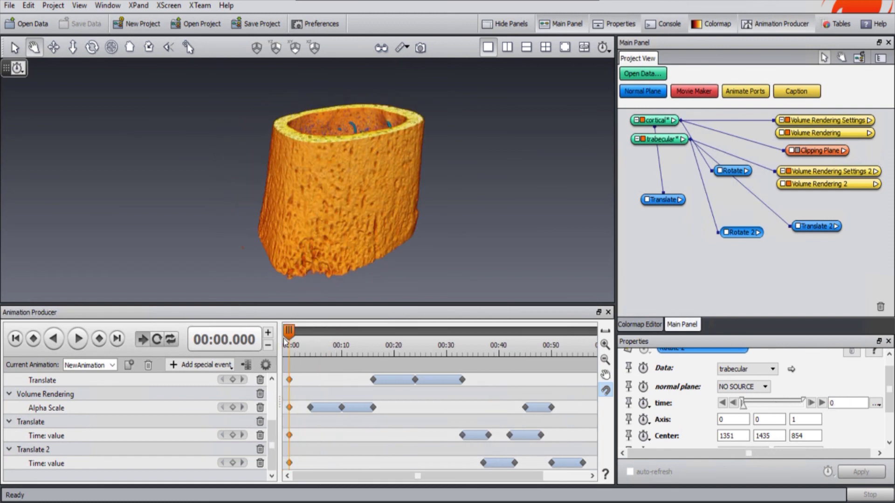
{"action": "left_click", "coordinate": [247, 366]}
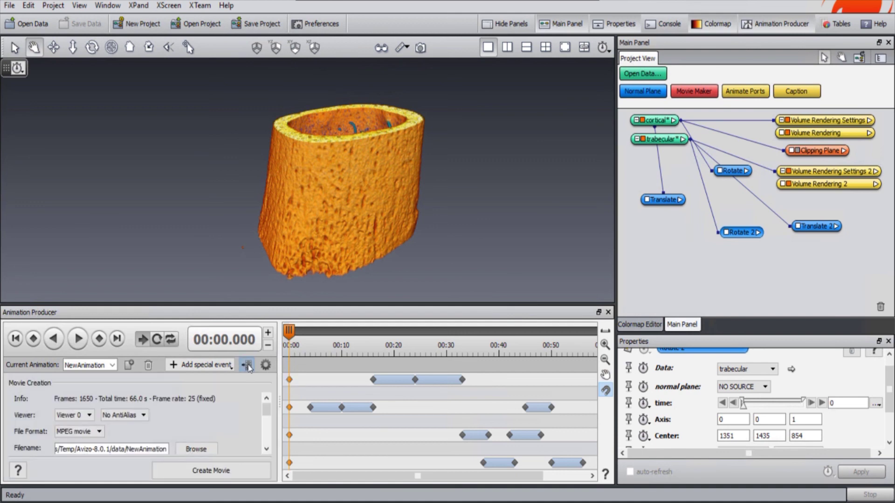
Step: Browse for the movie's save location, using the Cortical folder path U:\Training data\Bone\VOI_1\Cortical copied from File Explorer
{"action": "left_click", "coordinate": [195, 449]}
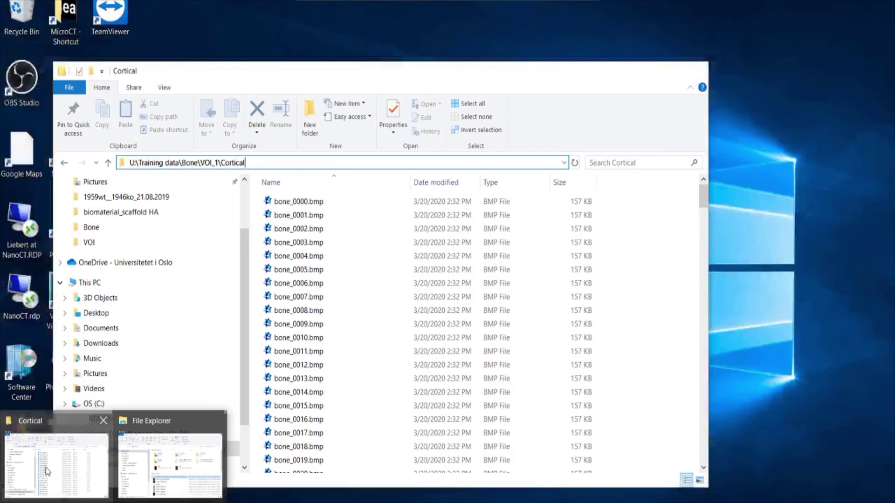
{"action": "left_click", "coordinate": [47, 472]}
{"action": "left_click", "coordinate": [531, 160]}
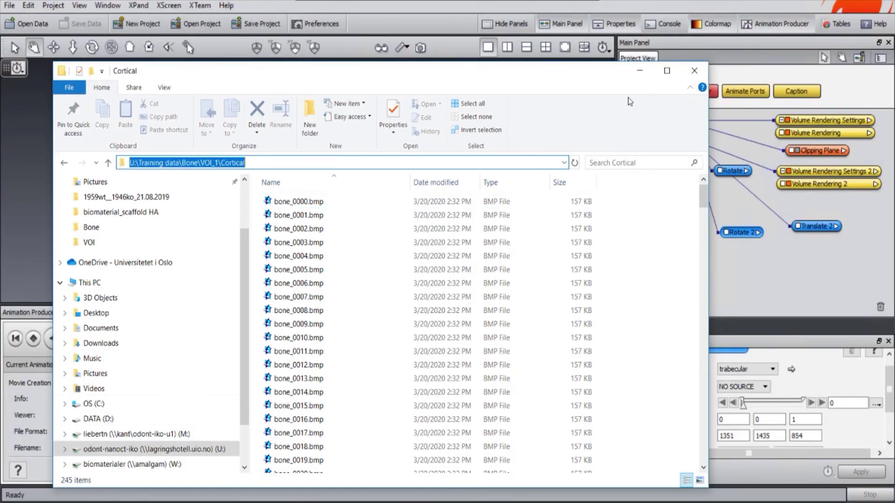
{"action": "left_click", "coordinate": [639, 70]}
{"action": "left_click", "coordinate": [448, 121]}
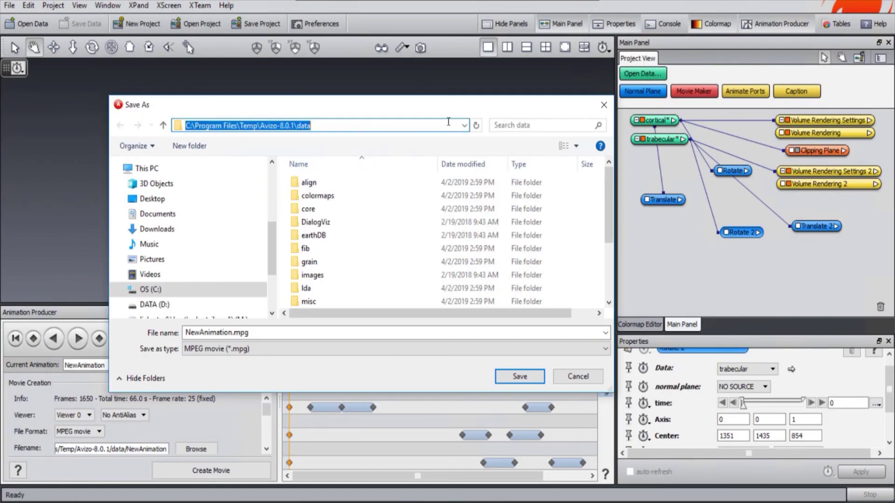
{"action": "key", "text": "ctrl+v"}
{"action": "key", "text": "Return"}
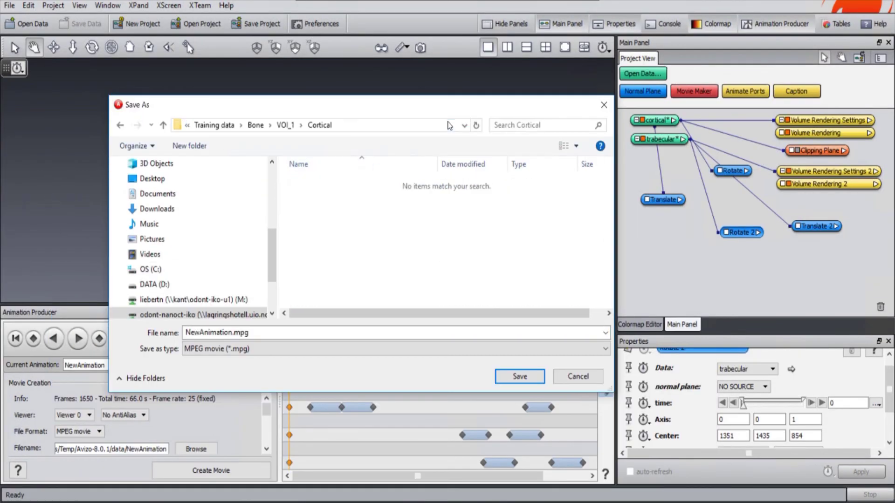
Step: Set the movie's output file to My video.mpg in the parent VOI_1 folder
{"action": "left_click", "coordinate": [285, 125]}
{"action": "double_click", "coordinate": [242, 333]}
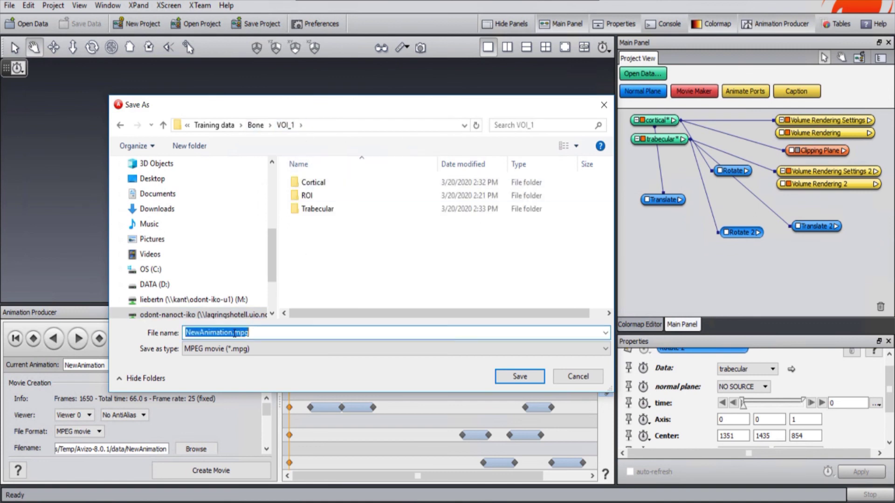
{"action": "double_click", "coordinate": [232, 337]}
{"action": "type", "text": "My video"}
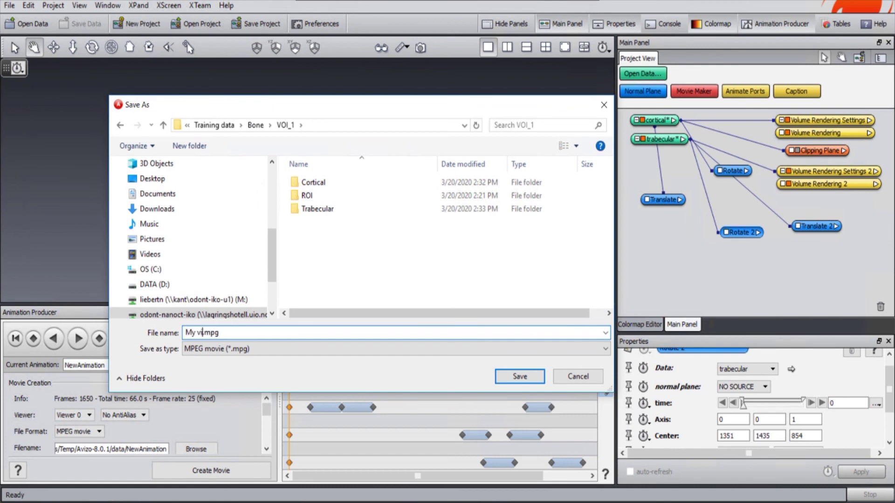
{"action": "key", "text": "Return"}
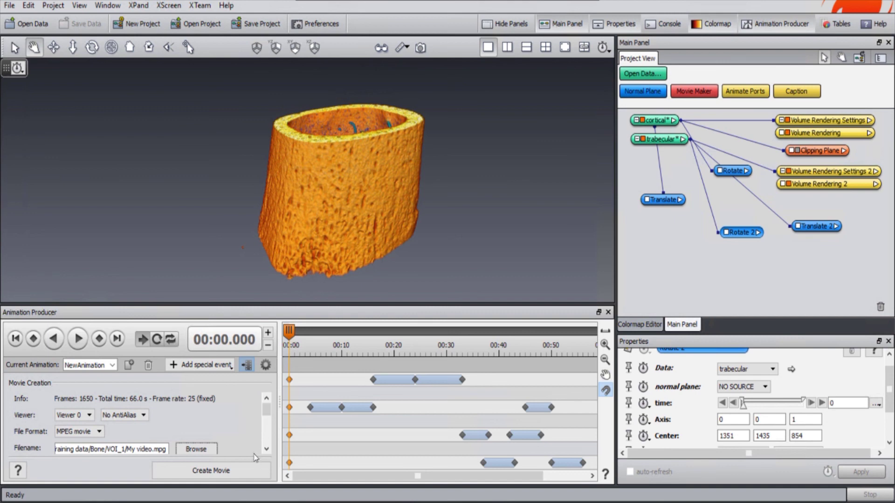
Step: Review the movie's quality, format, size and resolution settings, narrow the 3D viewer and deselect Rotate 2
{"action": "scroll", "coordinate": [205, 429], "scroll_direction": "down", "scroll_amount": 4}
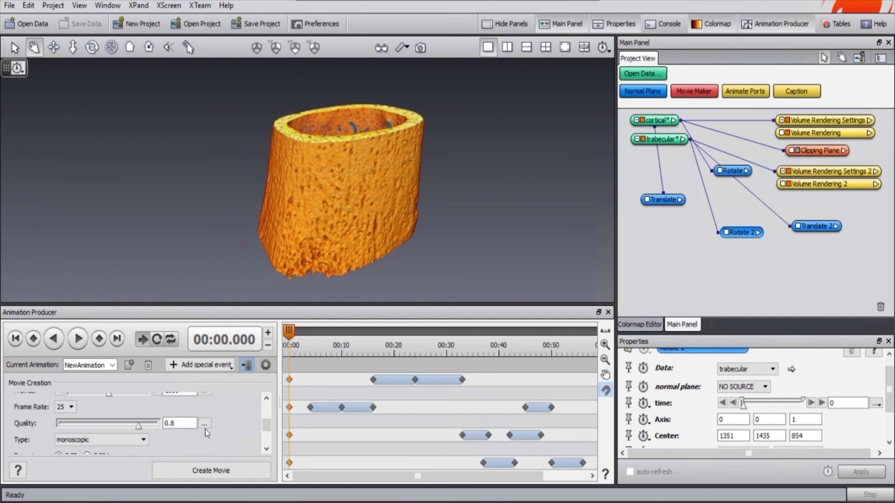
{"action": "scroll", "coordinate": [205, 429], "scroll_direction": "down", "scroll_amount": 2}
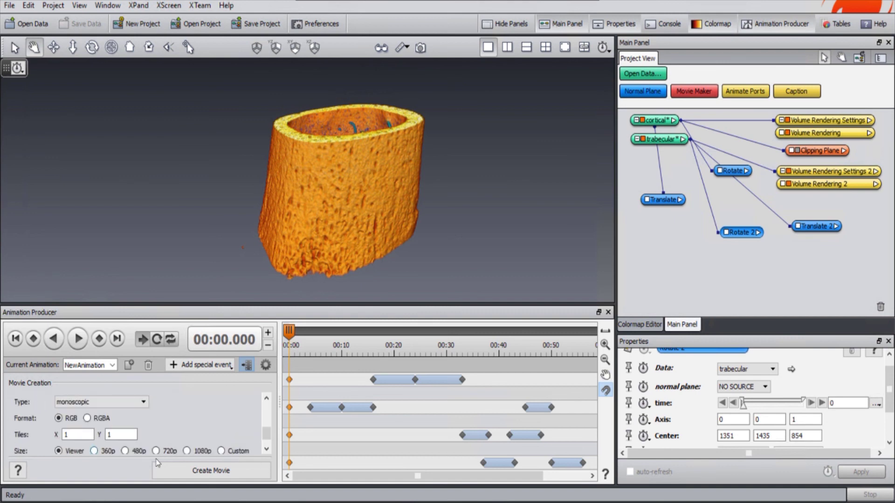
{"action": "left_click", "coordinate": [267, 448]}
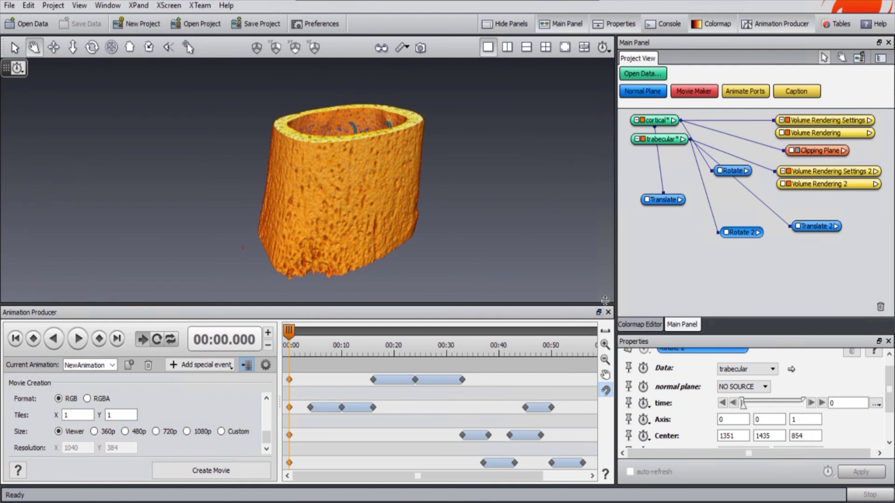
{"action": "left_click_drag", "start_coordinate": [618, 266], "coordinate": [488, 266]}
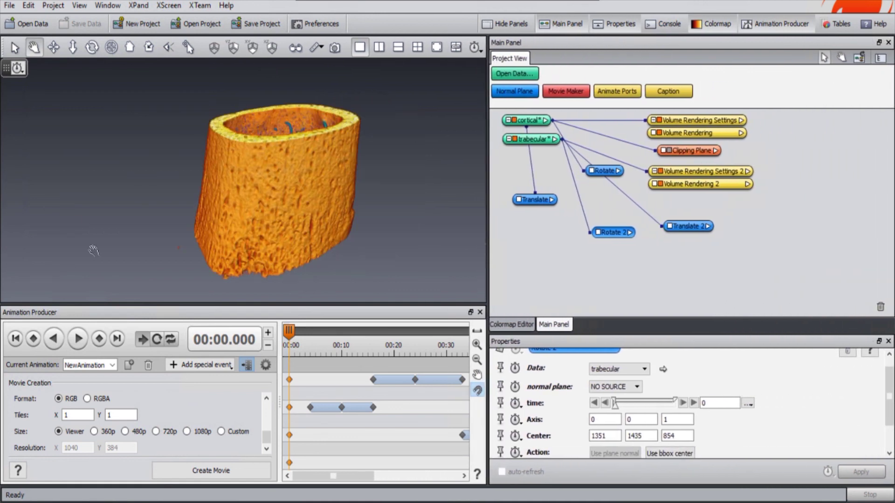
{"action": "left_click", "coordinate": [526, 254]}
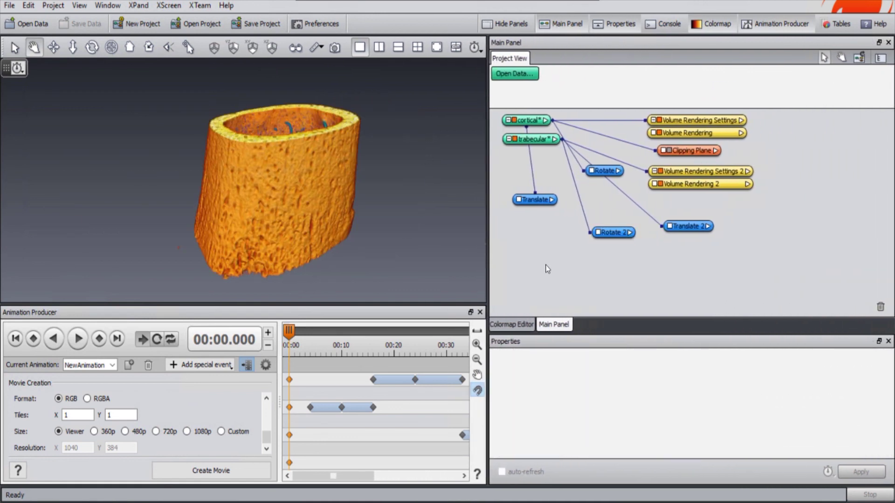
Step: Check the viewer's background mode options and keep the gradient mode
{"action": "left_click", "coordinate": [73, 6]}
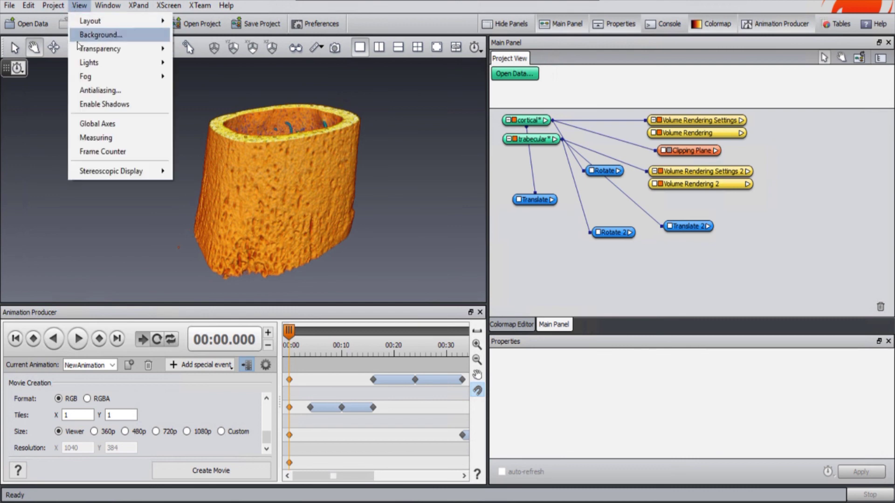
{"action": "left_click", "coordinate": [91, 36]}
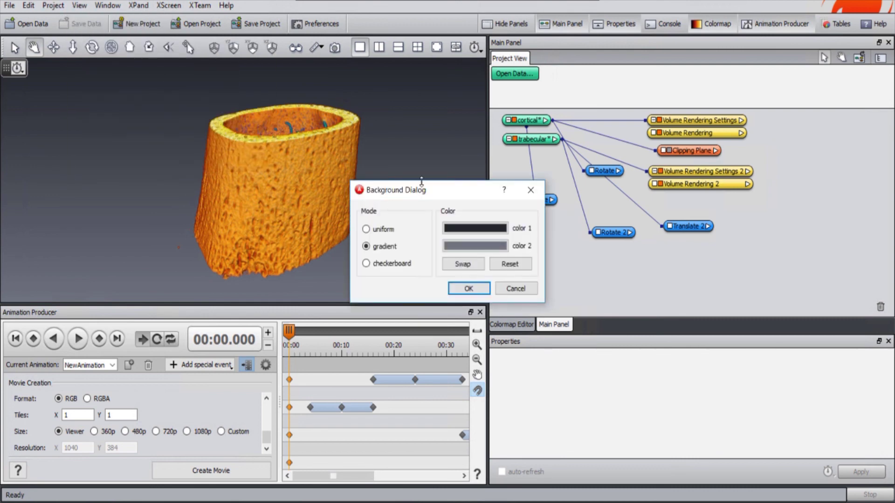
{"action": "left_click_drag", "start_coordinate": [450, 196], "coordinate": [672, 175]}
{"action": "left_click", "coordinate": [609, 210]}
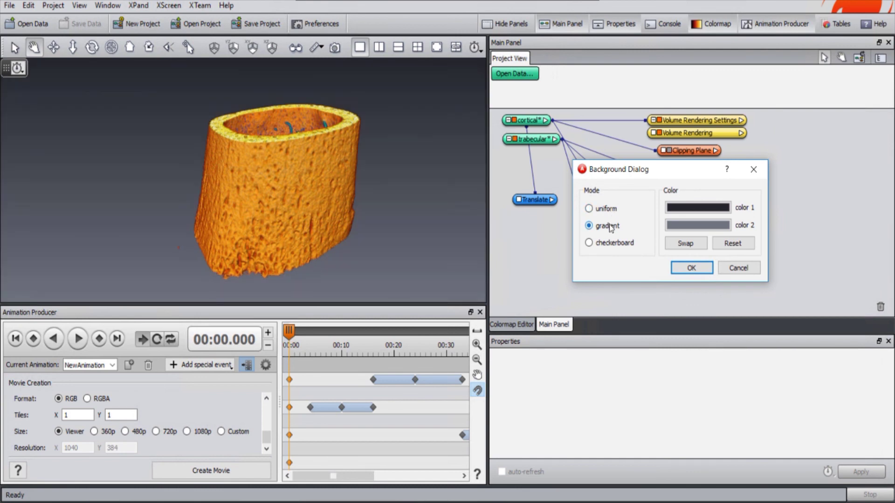
{"action": "left_click", "coordinate": [691, 268]}
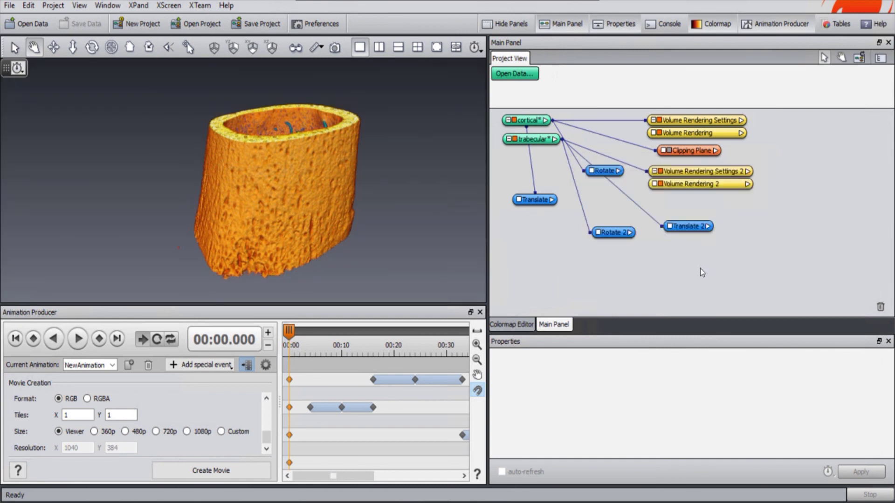
Step: Create a Scalebars object and place it in the project graph below the Translate module
{"action": "right_click", "coordinate": [539, 242]}
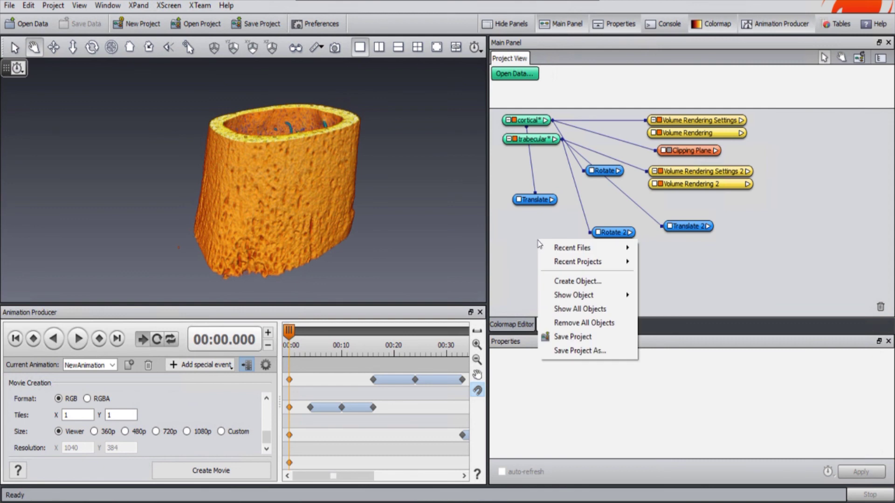
{"action": "left_click", "coordinate": [559, 282]}
{"action": "type", "text": "scal"}
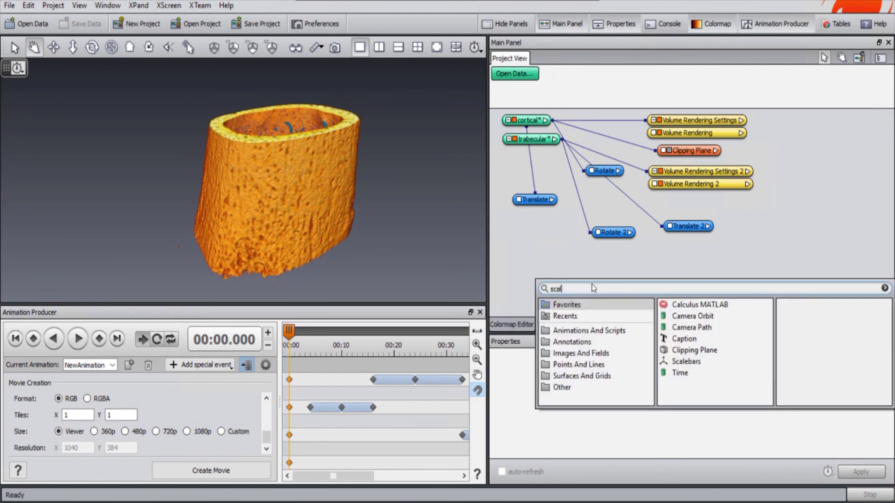
{"action": "key", "text": "Return"}
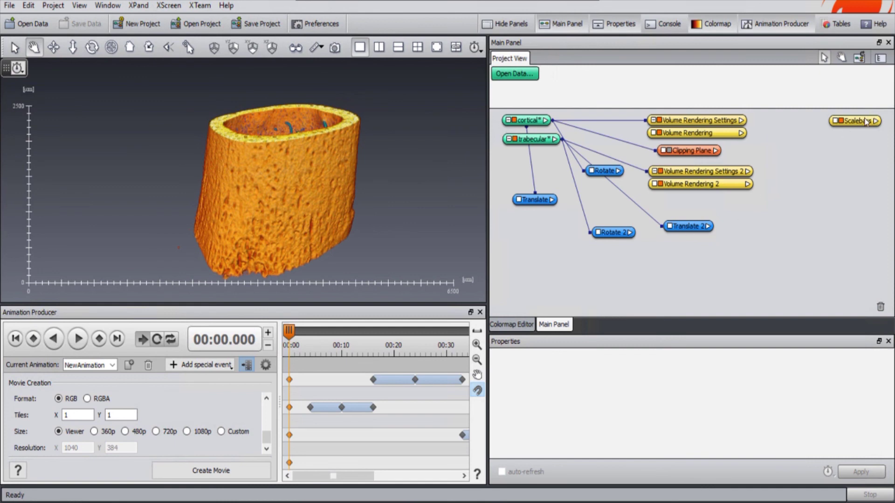
{"action": "left_click_drag", "start_coordinate": [866, 121], "coordinate": [558, 264]}
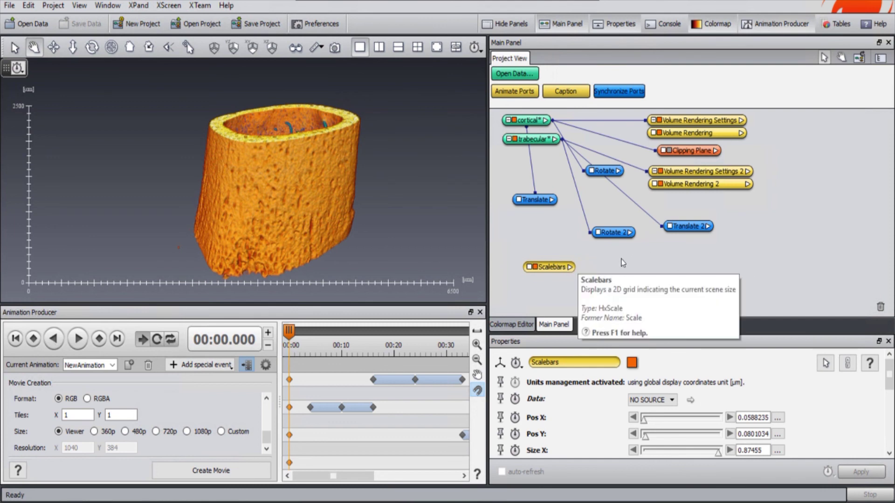
{"action": "left_click_drag", "start_coordinate": [543, 267], "coordinate": [548, 262]}
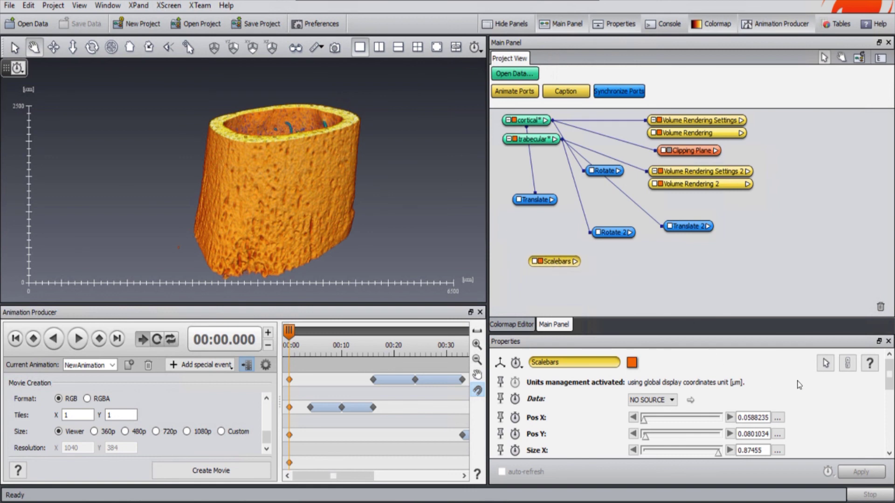
Step: Turn off the y-axis and the ticks of the Scalebars, keeping only a plain x-axis bar
{"action": "scroll", "coordinate": [799, 384], "scroll_direction": "down", "scroll_amount": 2}
{"action": "scroll", "coordinate": [799, 384], "scroll_direction": "up", "scroll_amount": 1}
{"action": "left_click", "coordinate": [666, 446]}
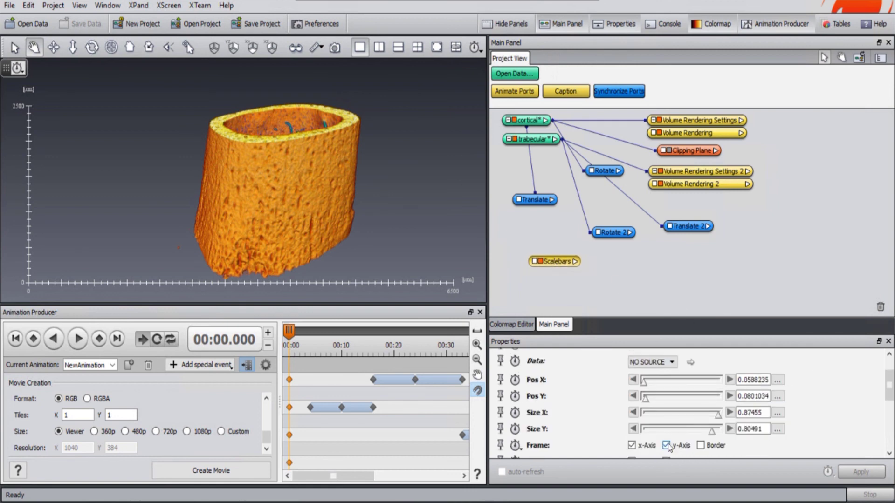
{"action": "left_click", "coordinate": [666, 446]}
{"action": "scroll", "coordinate": [661, 446], "scroll_direction": "down", "scroll_amount": 2}
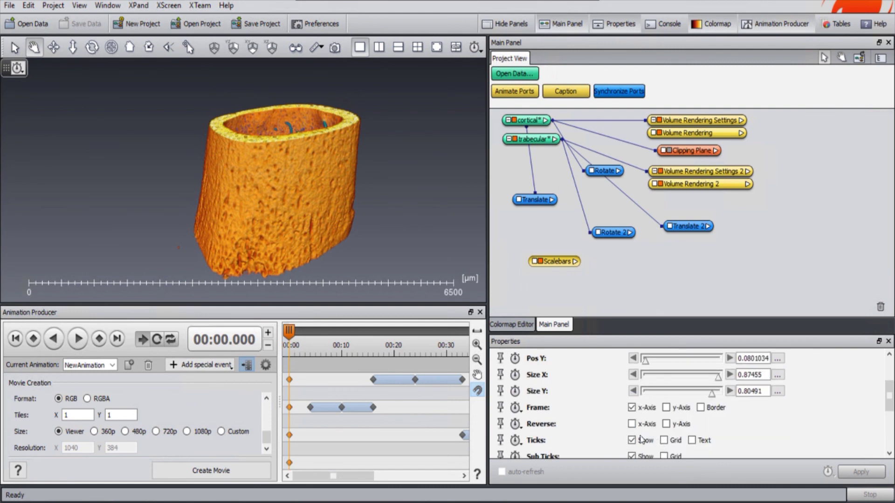
{"action": "left_click", "coordinate": [642, 440]}
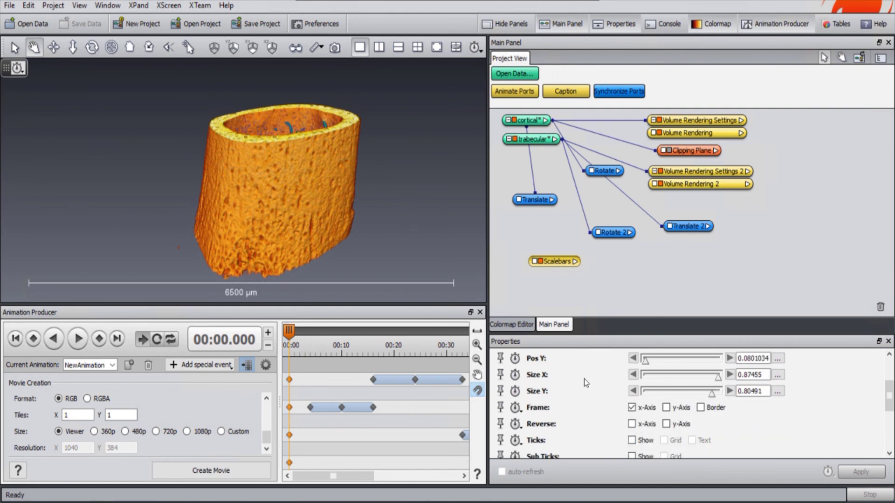
Step: Shorten the scale bar to 1000 µm with a Size X of 0.182097 and shift it to Pos X 0.611654
{"action": "left_click_drag", "start_coordinate": [664, 382], "coordinate": [658, 370]}
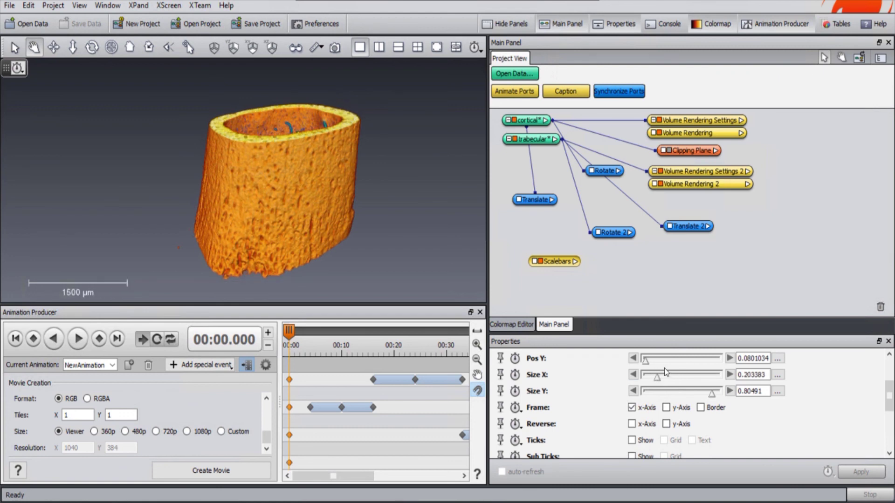
{"action": "scroll", "coordinate": [665, 373], "scroll_direction": "up", "scroll_amount": 2}
{"action": "left_click_drag", "start_coordinate": [646, 380], "coordinate": [692, 380]}
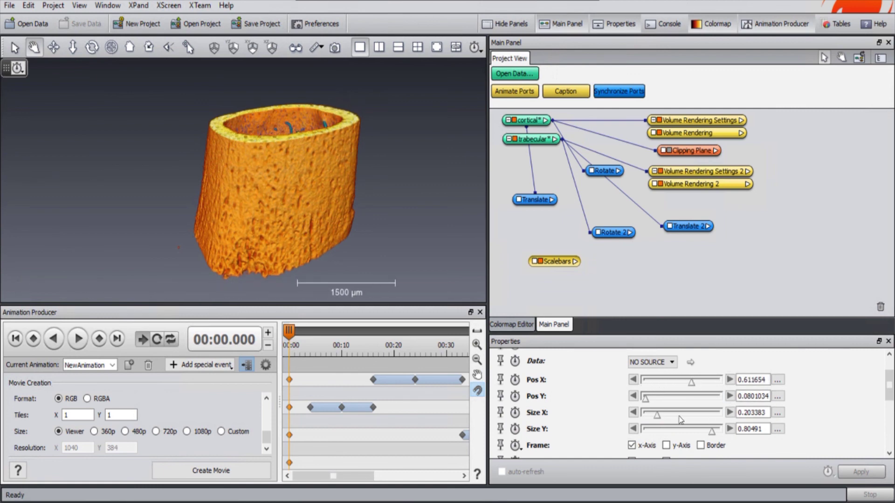
{"action": "scroll", "coordinate": [755, 413], "scroll_direction": "down", "scroll_amount": 1}
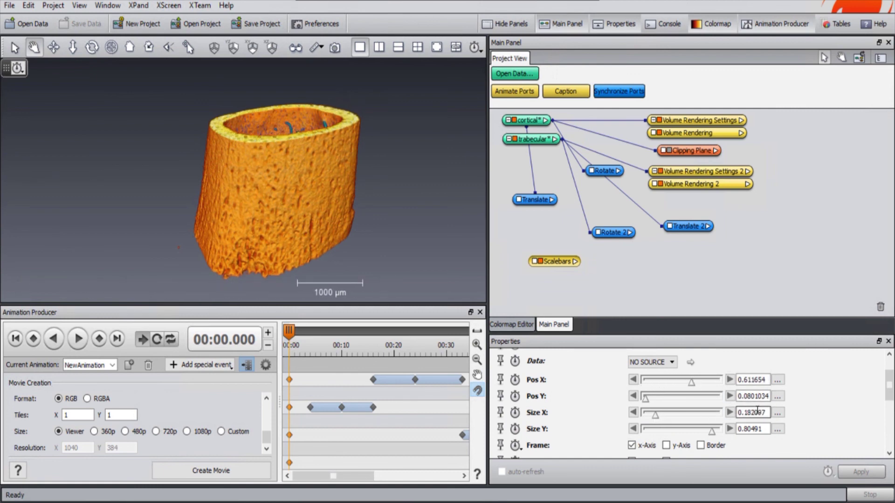
Step: Set the scale bar's line width to 2
{"action": "scroll", "coordinate": [827, 421], "scroll_direction": "down", "scroll_amount": 3}
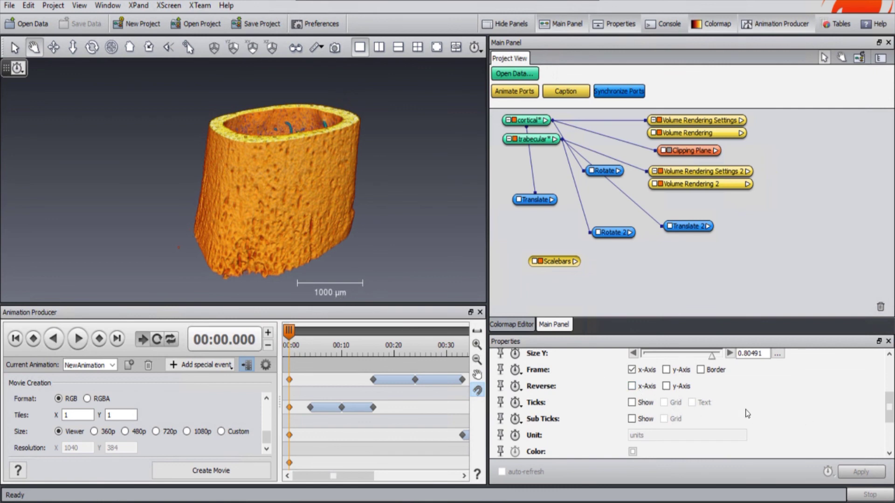
{"action": "scroll", "coordinate": [747, 413], "scroll_direction": "up", "scroll_amount": 1}
{"action": "scroll", "coordinate": [749, 416], "scroll_direction": "down", "scroll_amount": 2}
{"action": "scroll", "coordinate": [751, 401], "scroll_direction": "down", "scroll_amount": 1}
{"action": "double_click", "coordinate": [658, 431]}
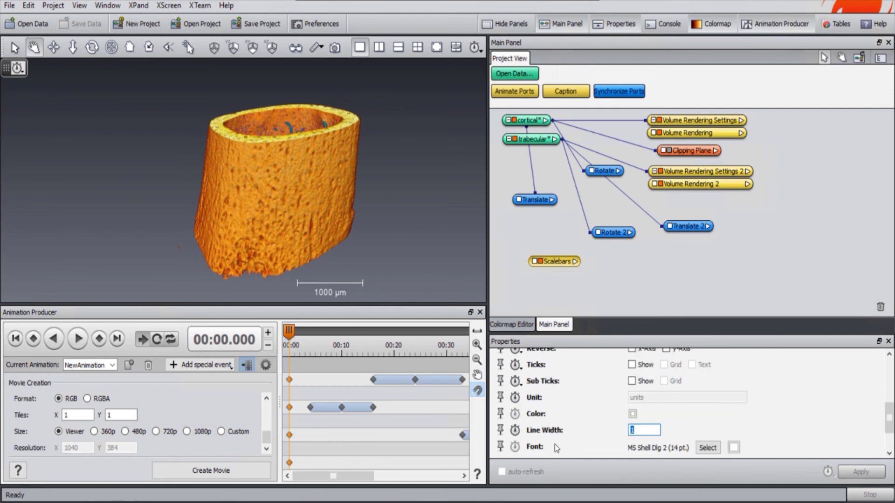
{"action": "type", "text": "2"}
{"action": "key", "text": "Return"}
Step: Lower the scale bar slightly to Pos Y 0.0781034 and start creating the movie My video.mpg
{"action": "scroll", "coordinate": [715, 423], "scroll_direction": "down", "scroll_amount": 1}
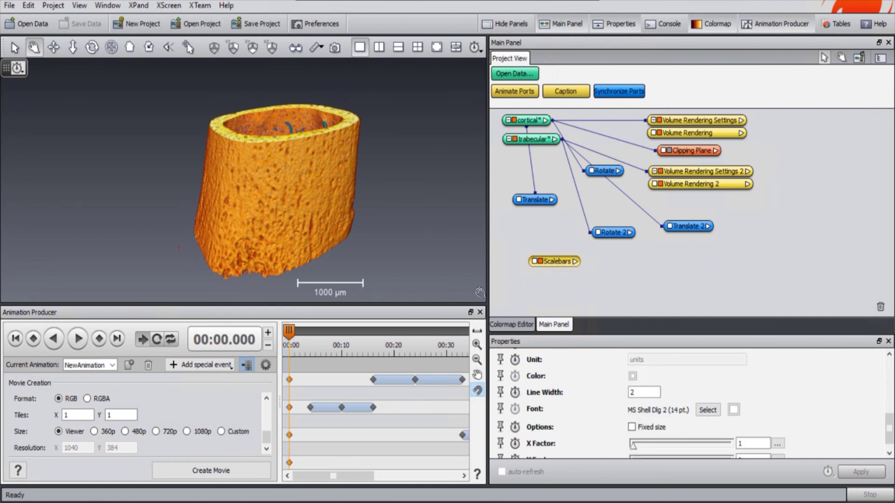
{"action": "scroll", "coordinate": [816, 424], "scroll_direction": "up", "scroll_amount": 3}
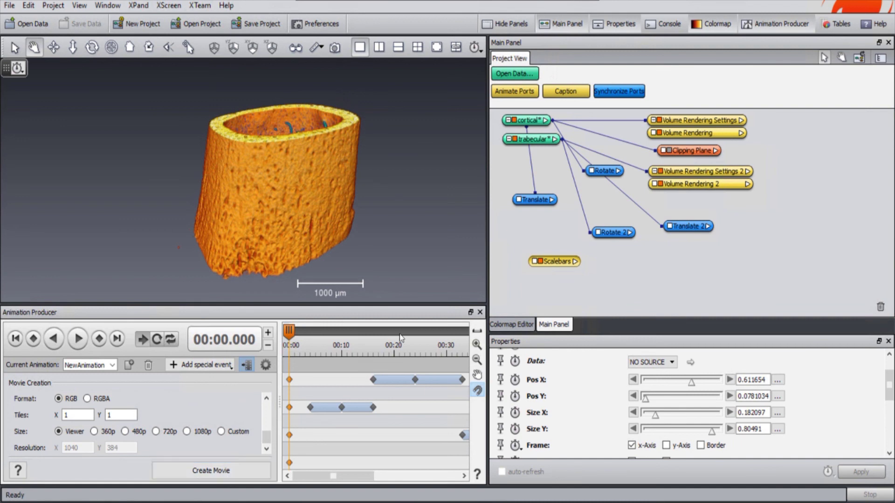
{"action": "left_click", "coordinate": [212, 471]}
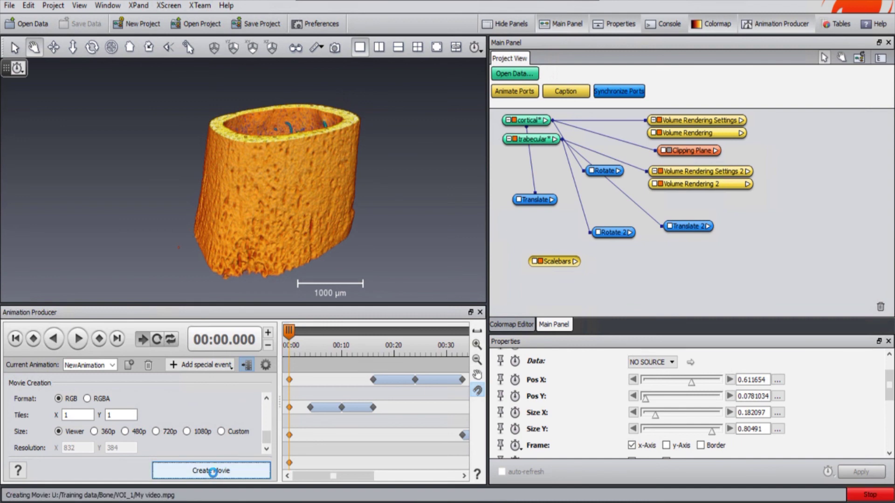